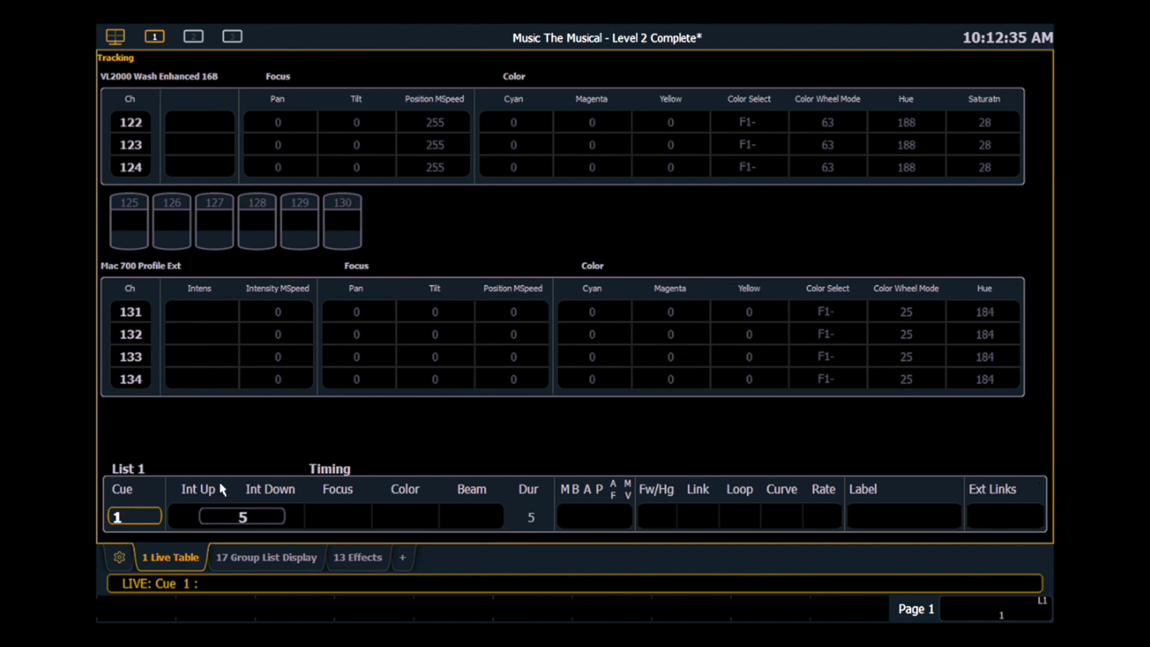
Open a magic sheet display and create a new magic sheet in it
left_click(404, 557)
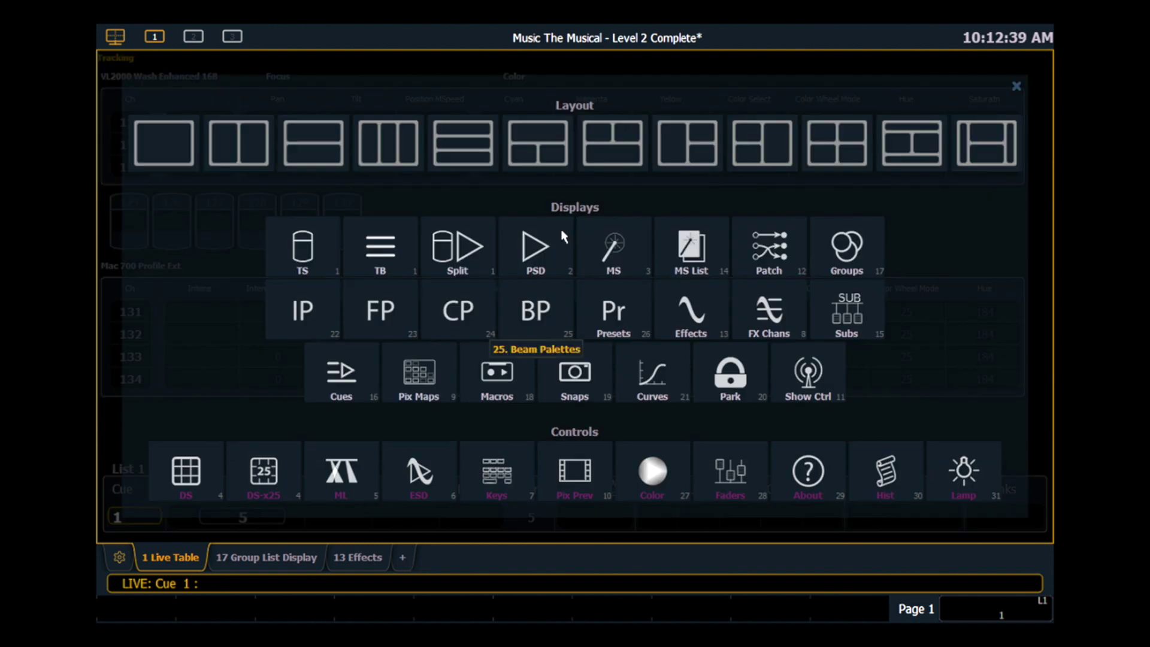
left_click(618, 244)
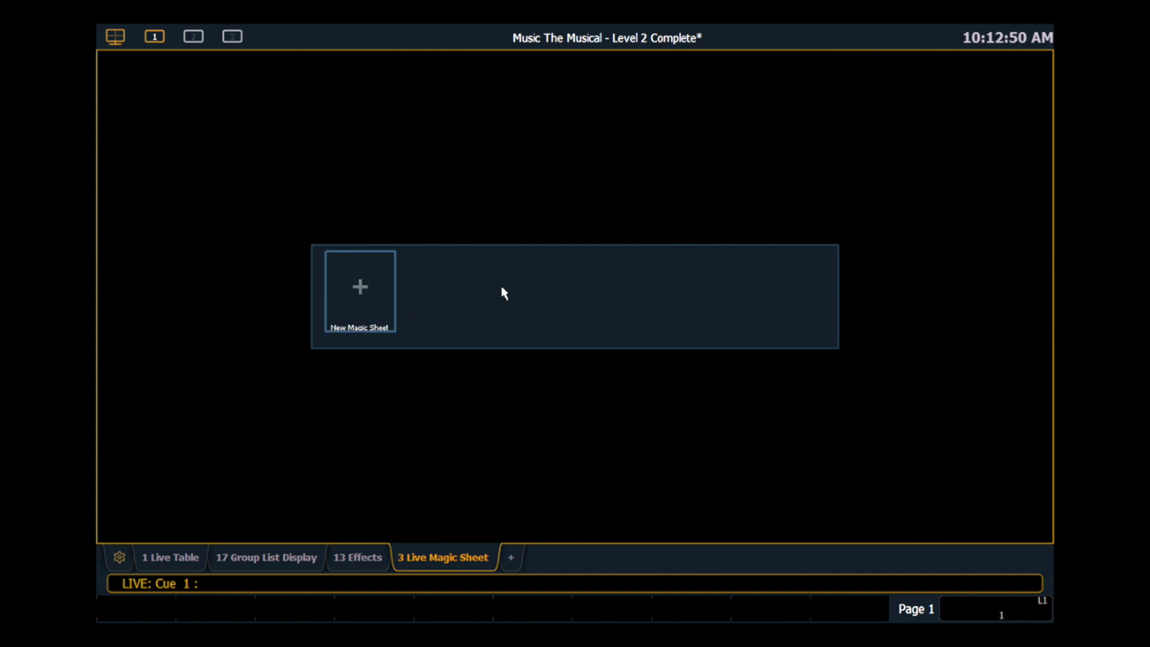
left_click(347, 292)
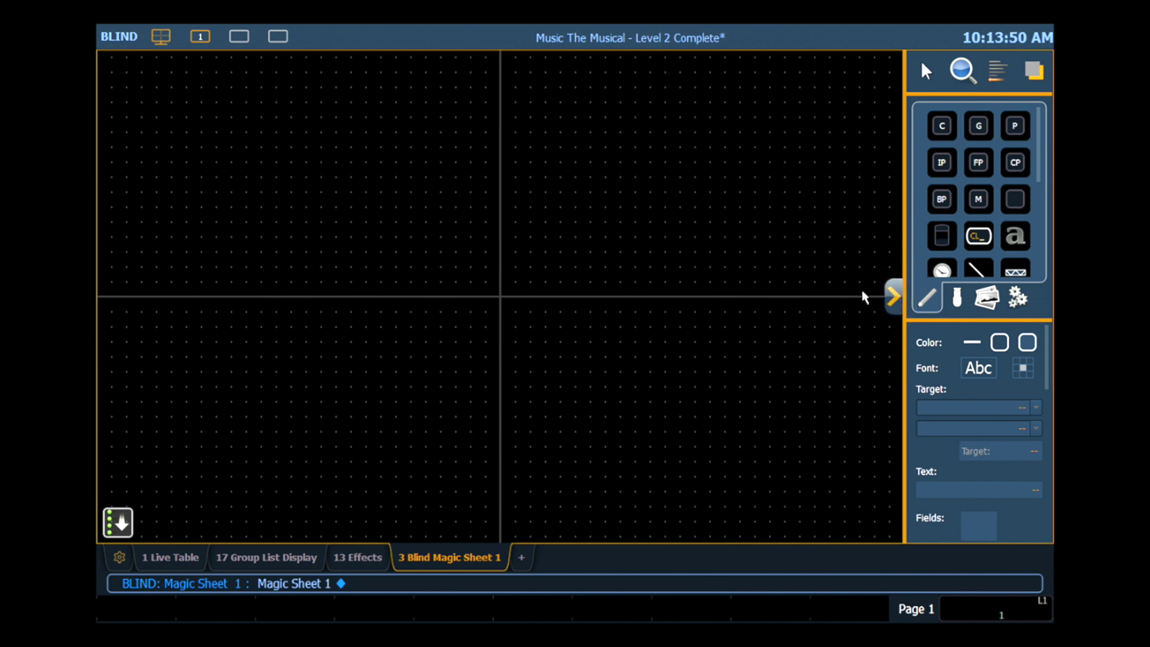
Leave the new magic sheet's edit mode and reopen the sheet for editing
left_click(893, 296)
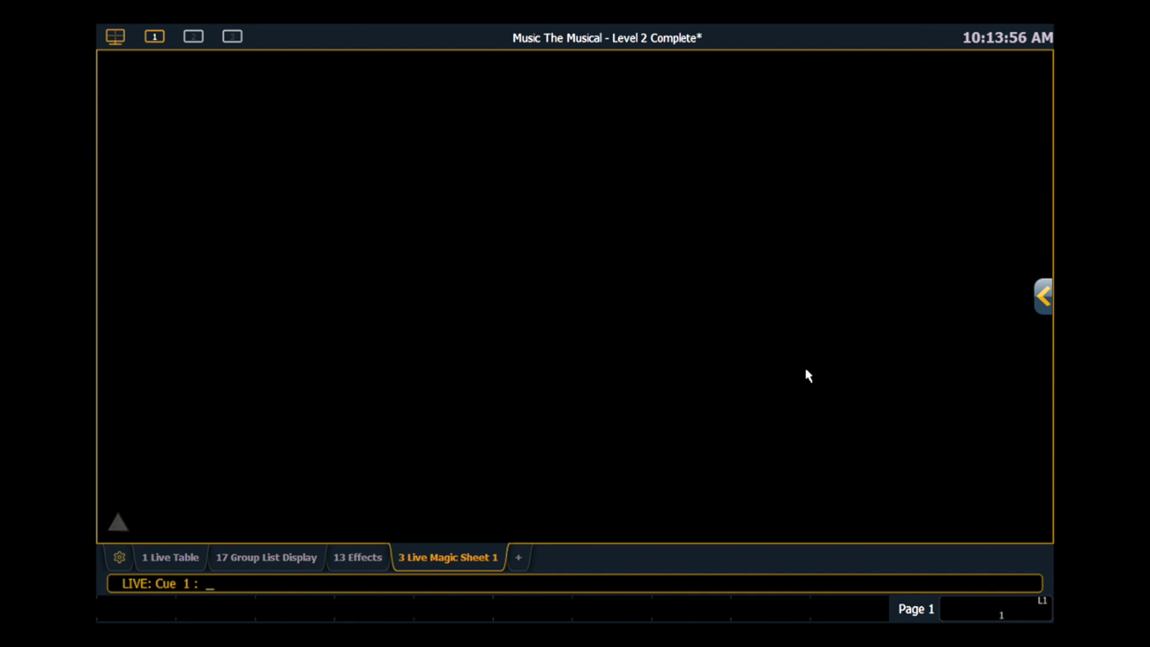
left_click(1042, 296)
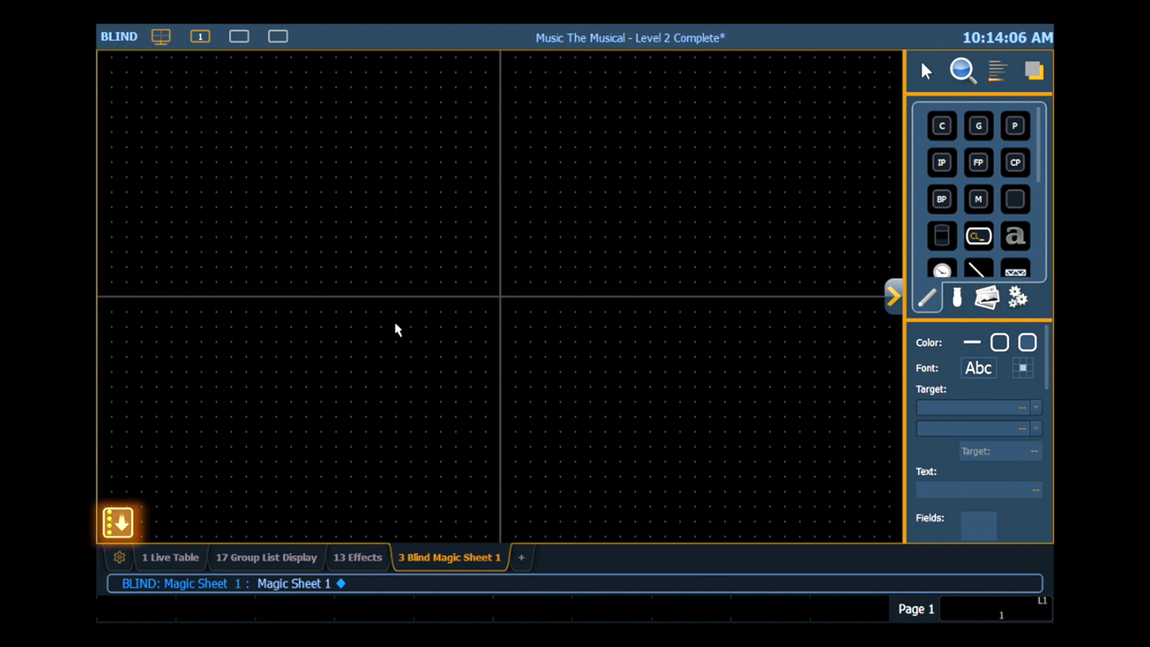
Create an edit checkpoint for the magic sheet and view the undo command history without undoing anything
left_click(118, 521)
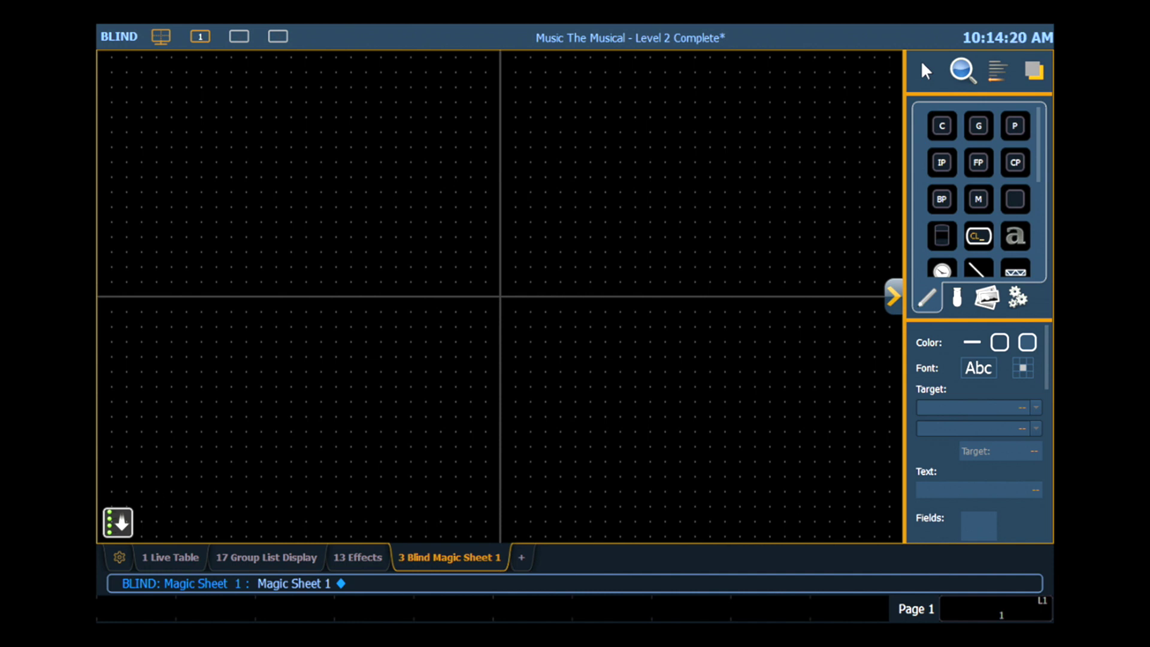
left_click(117, 523)
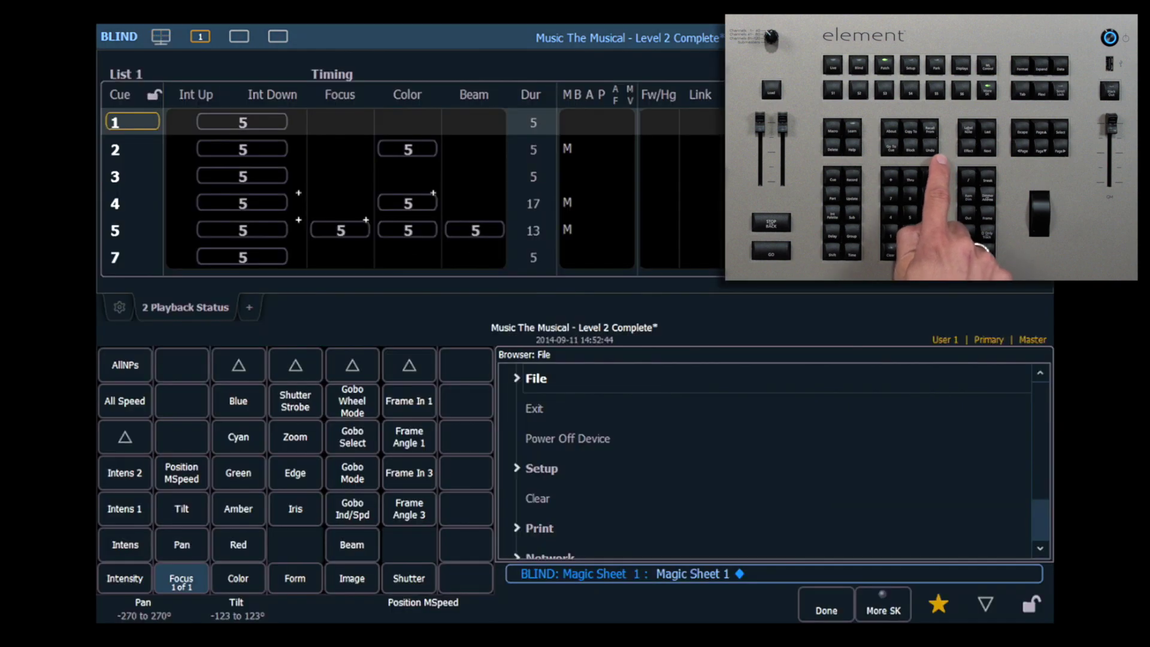
key("ctrl+z")
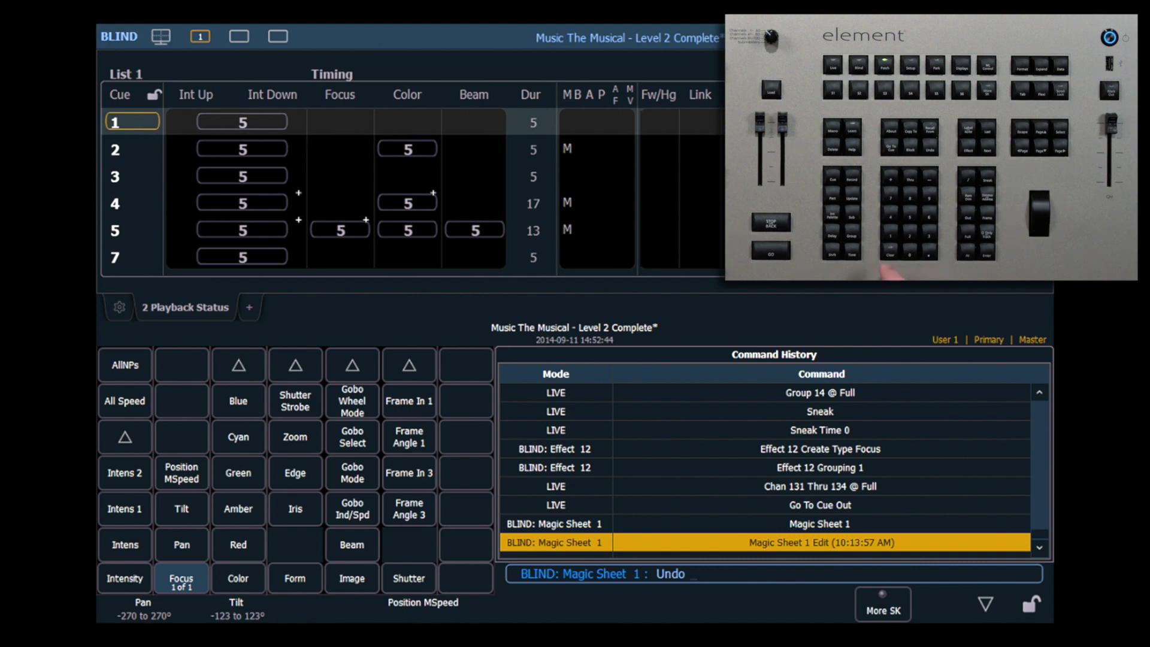
key("BackSpace")
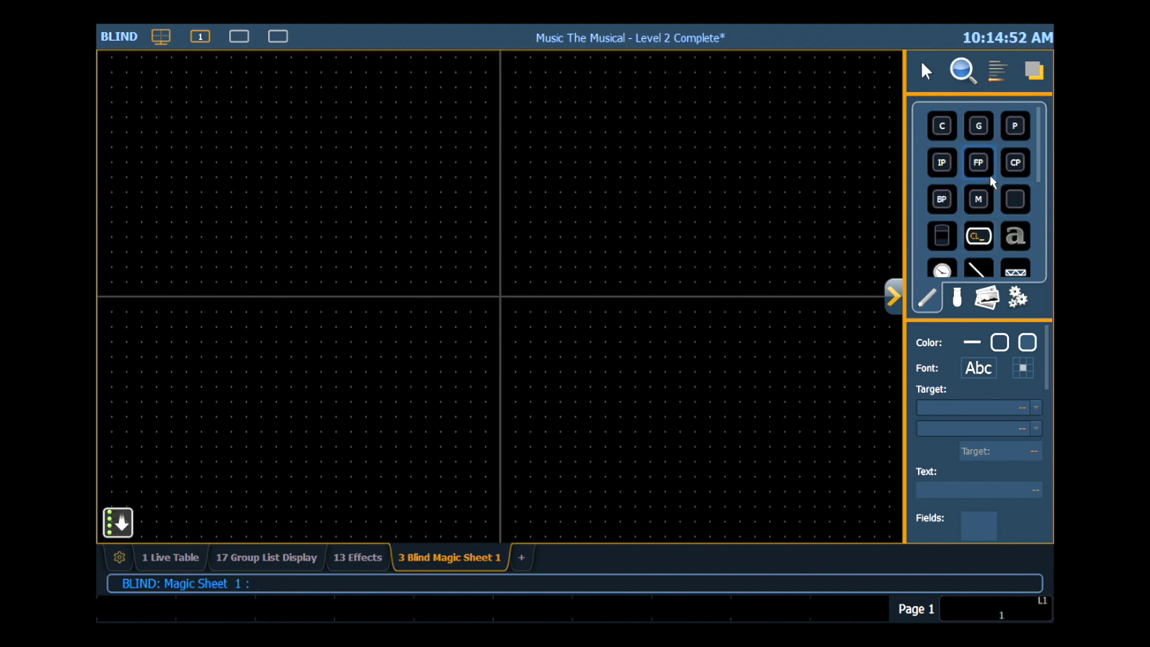
Place a rectangle on the vertical axis above the centre, then enlarge it and stretch it wider toward the right
scroll(985, 180, "down", 3)
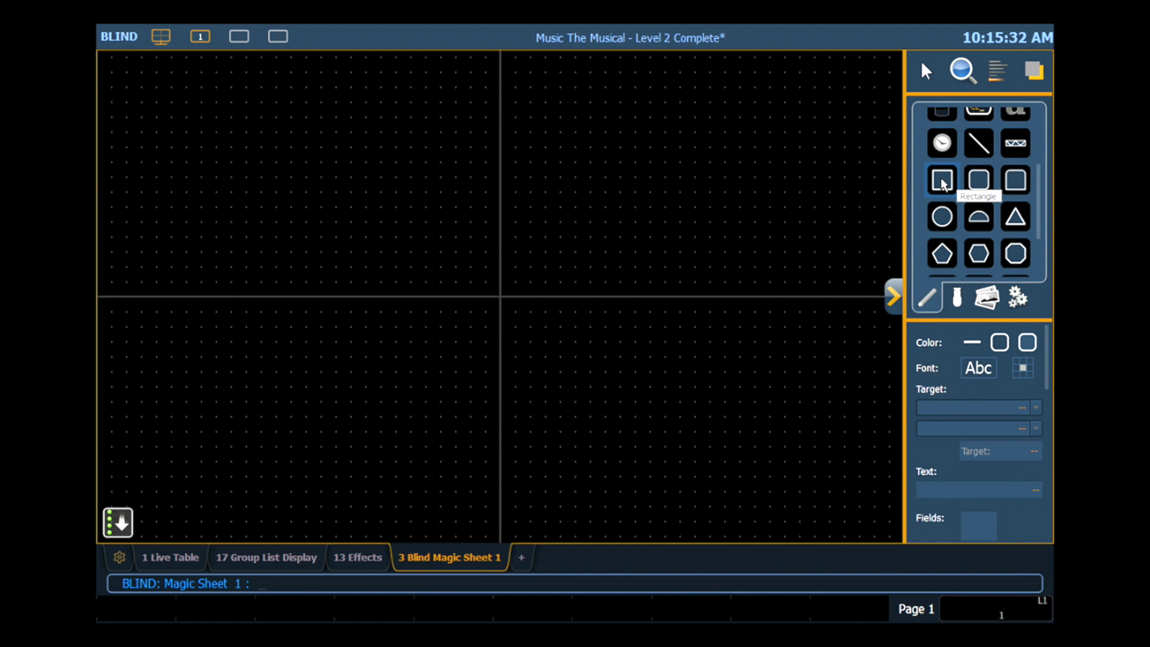
left_click_drag(943, 183, 495, 225)
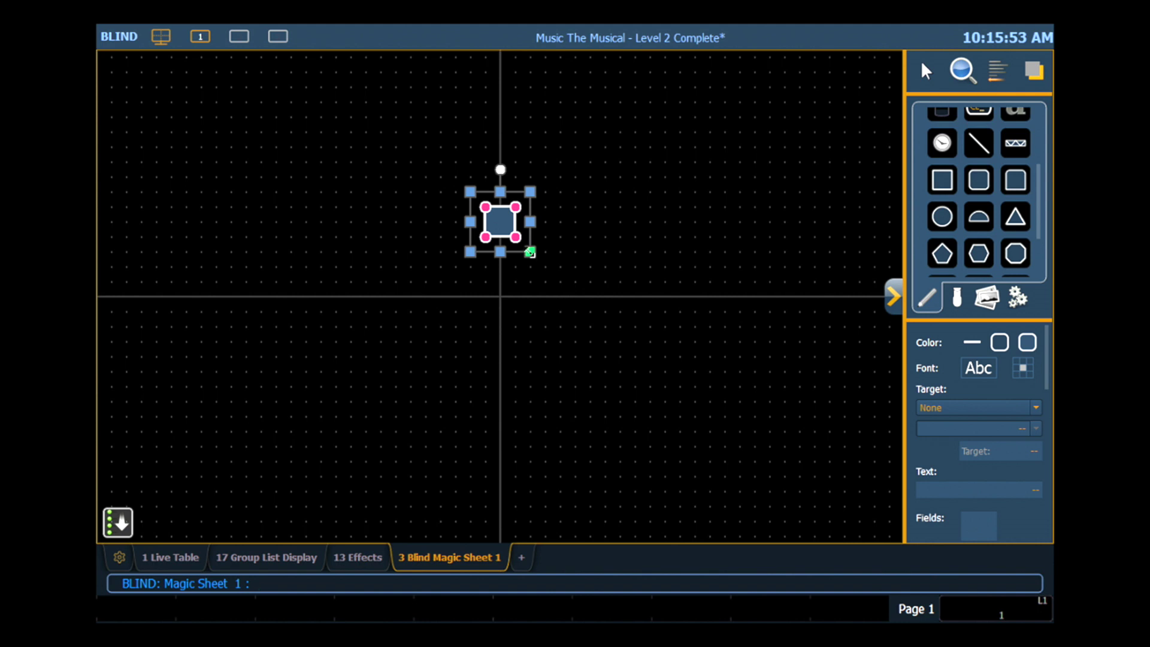
left_click_drag(530, 252, 637, 350)
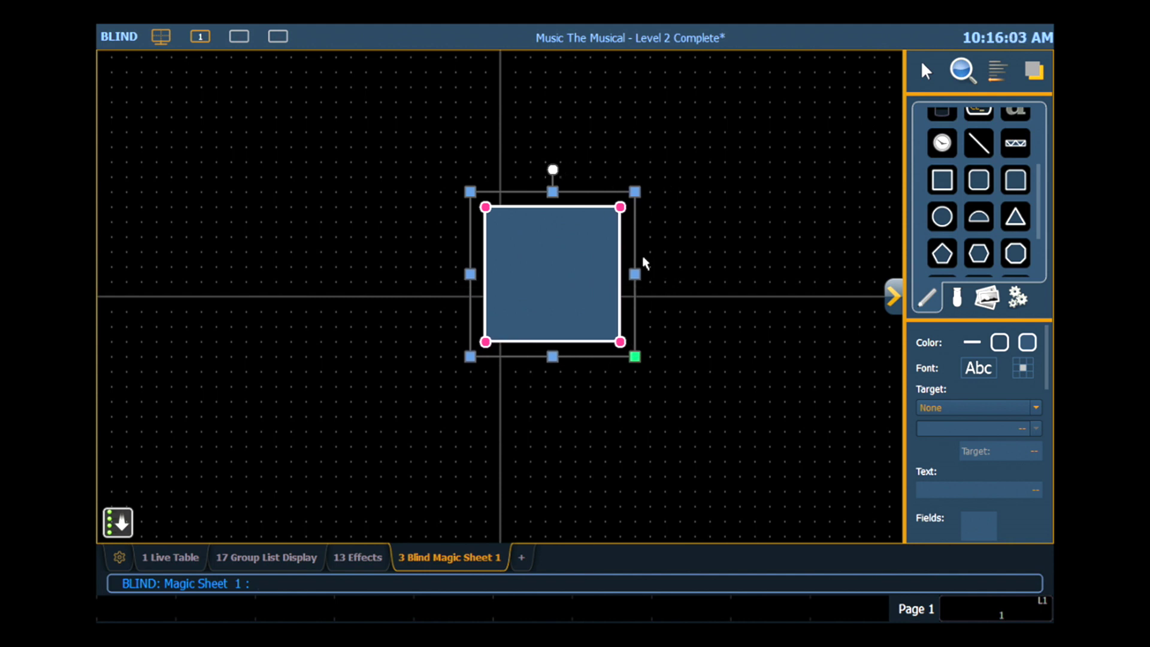
left_click_drag(632, 273, 783, 276)
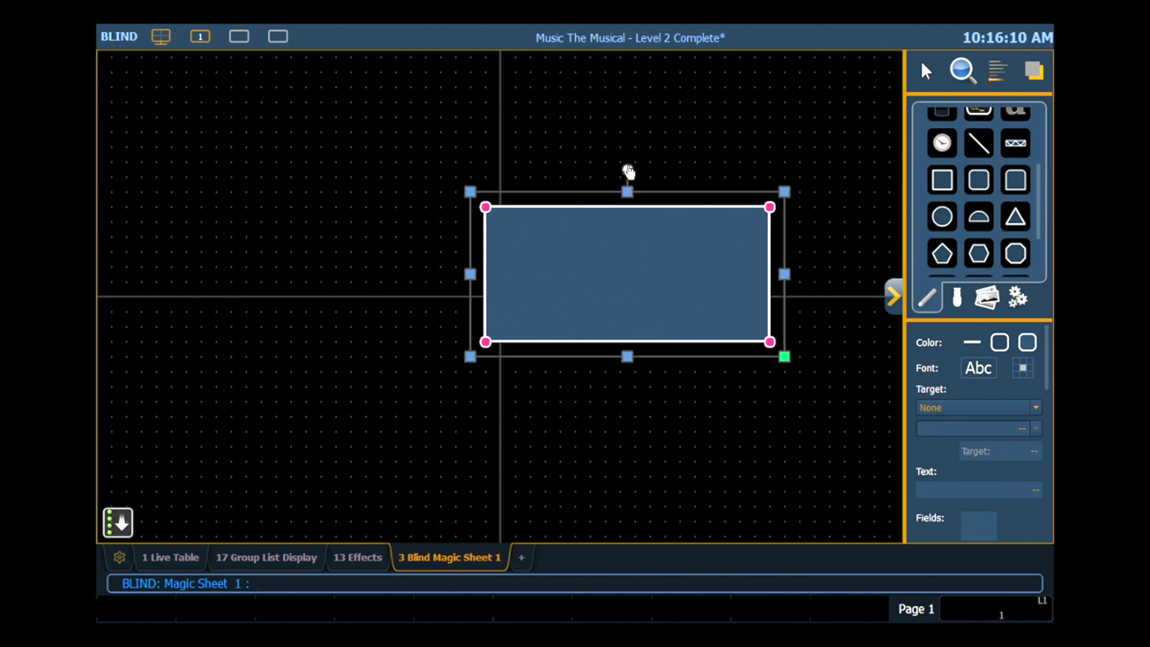
Rotate the rectangle counter-clockwise and pull its leftmost corner inward to make an irregular four-sided shape
left_click_drag(627, 171, 560, 193)
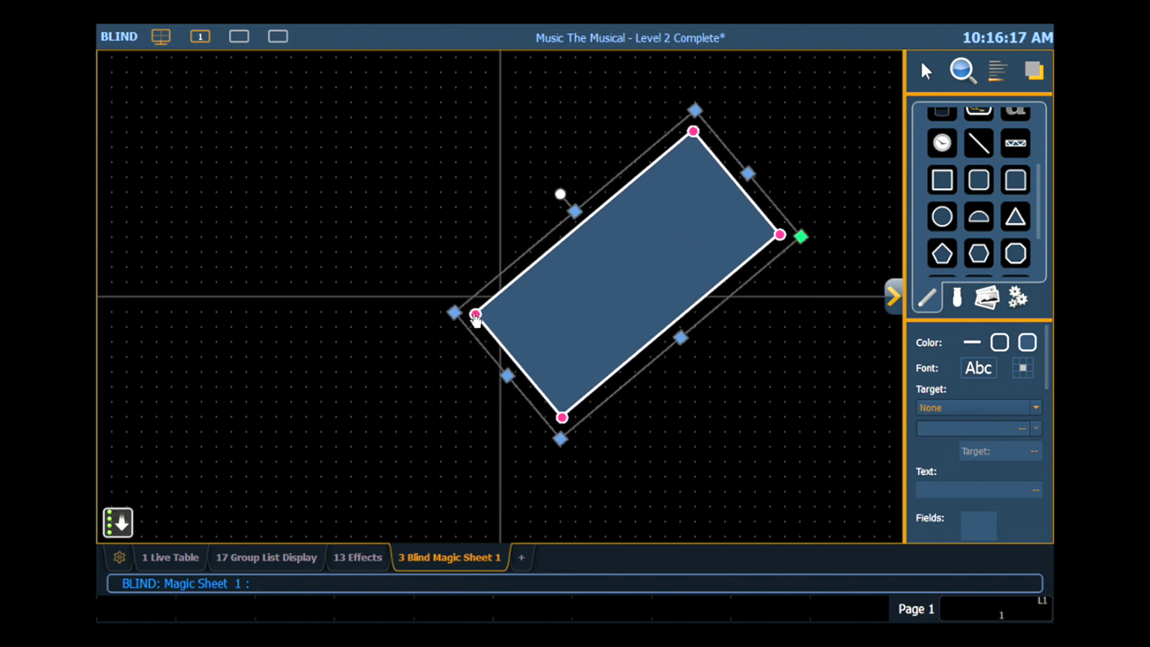
left_click_drag(476, 317, 588, 267)
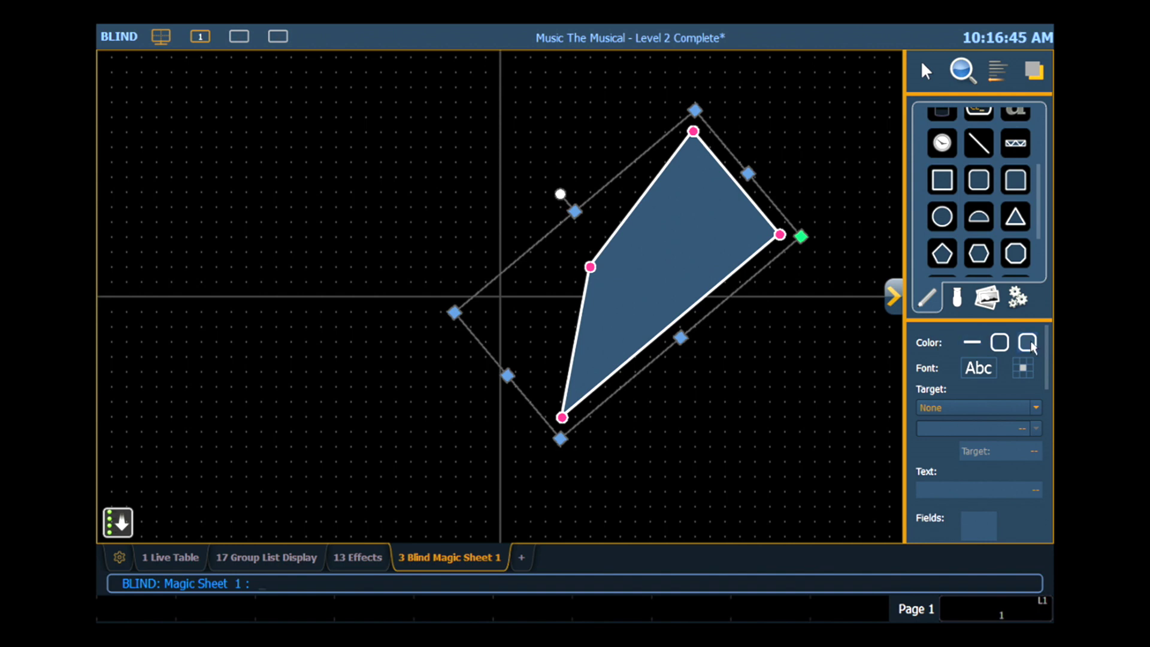
Give the shape a thick outline, using the second-thickest line width, and colour the outline bright blue
left_click(974, 344)
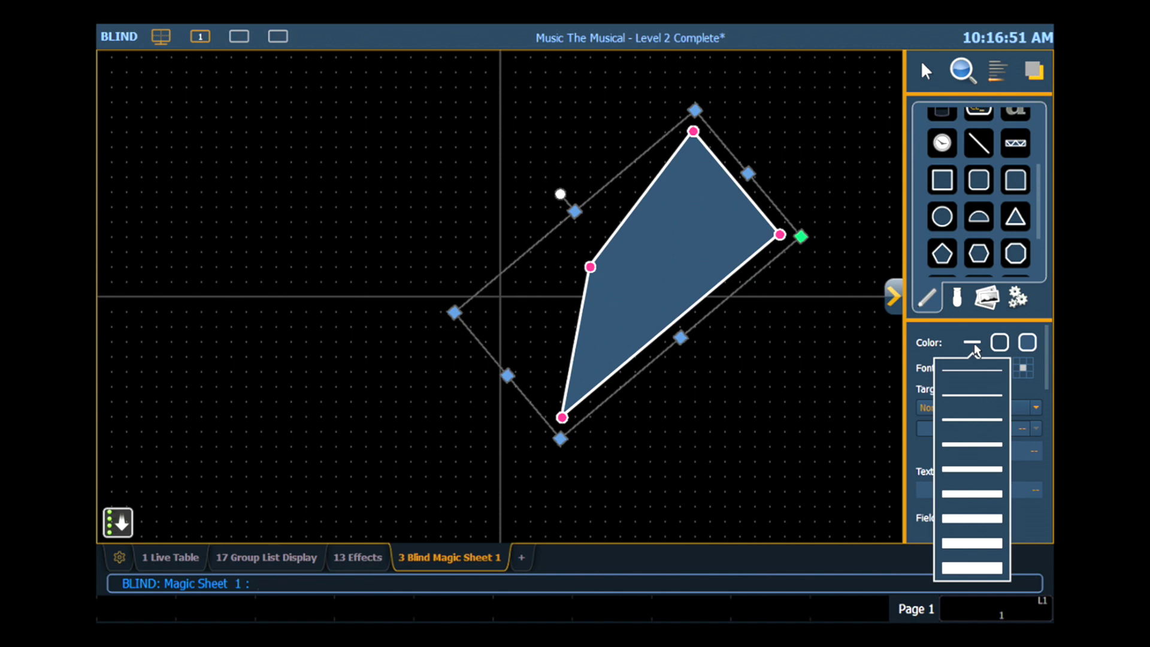
left_click(974, 544)
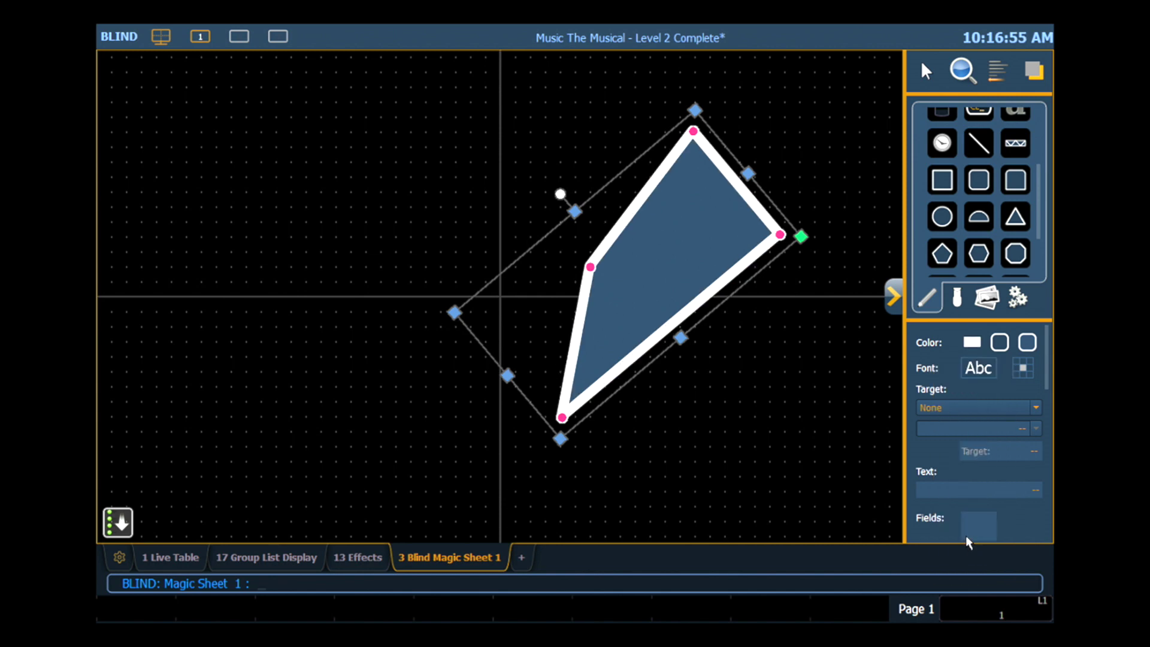
left_click(999, 344)
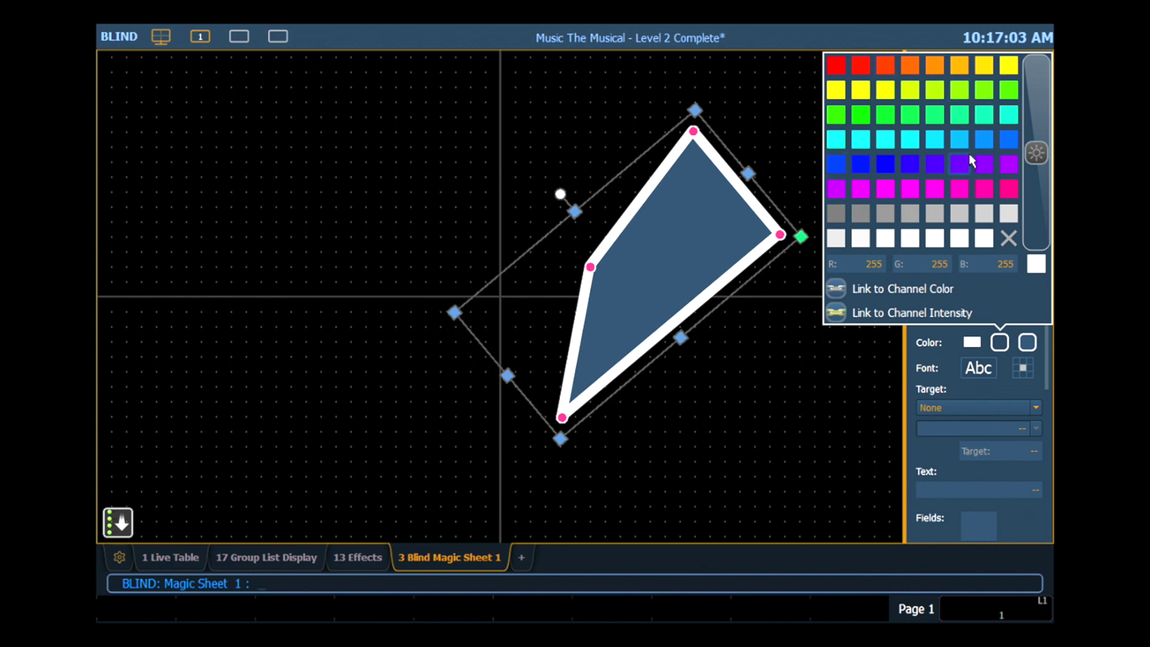
left_click(861, 164)
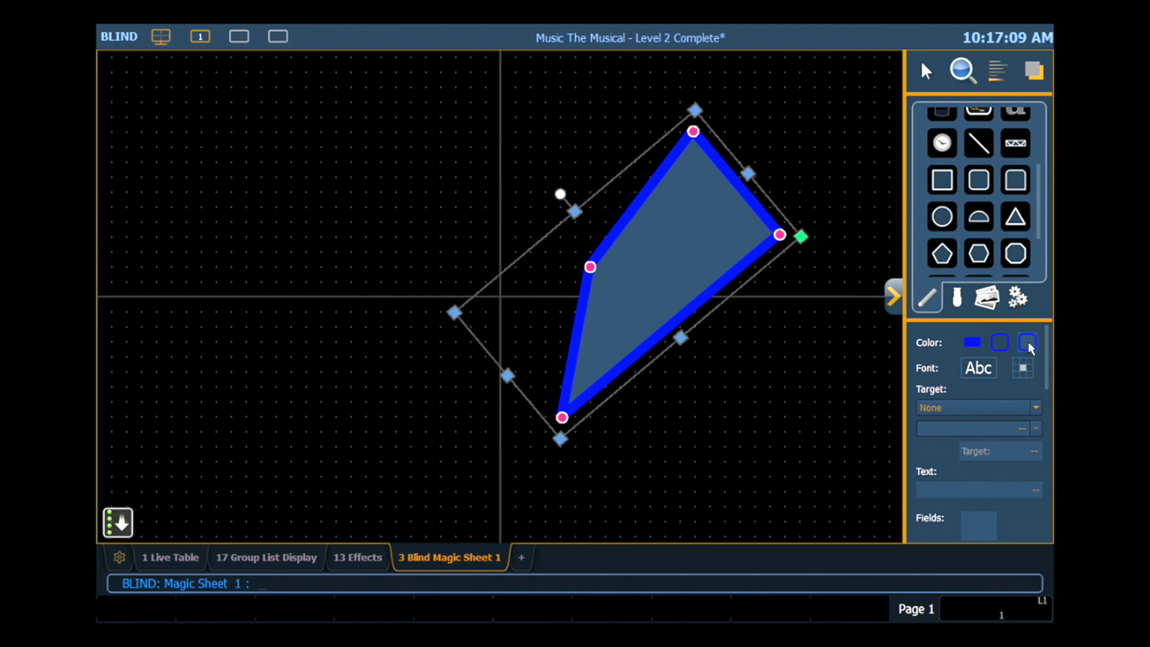
Darken the fill colour palette and fill the shape with dark blue (RGB 0, 0, 141)
left_click(1029, 343)
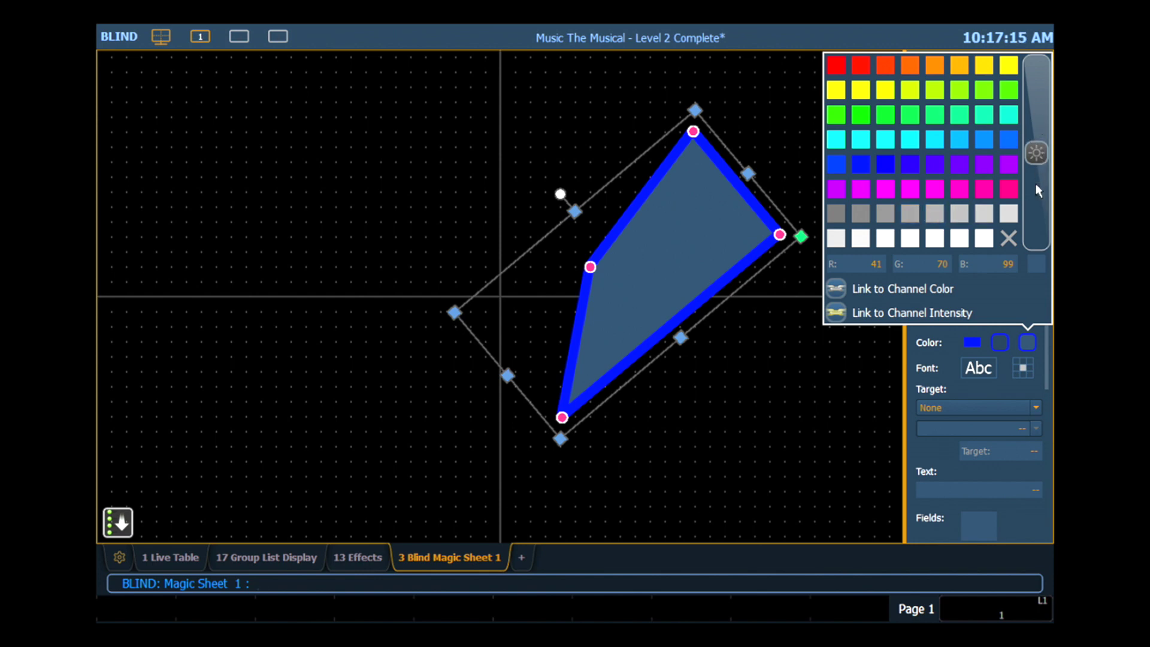
left_click_drag(1038, 159, 1040, 205)
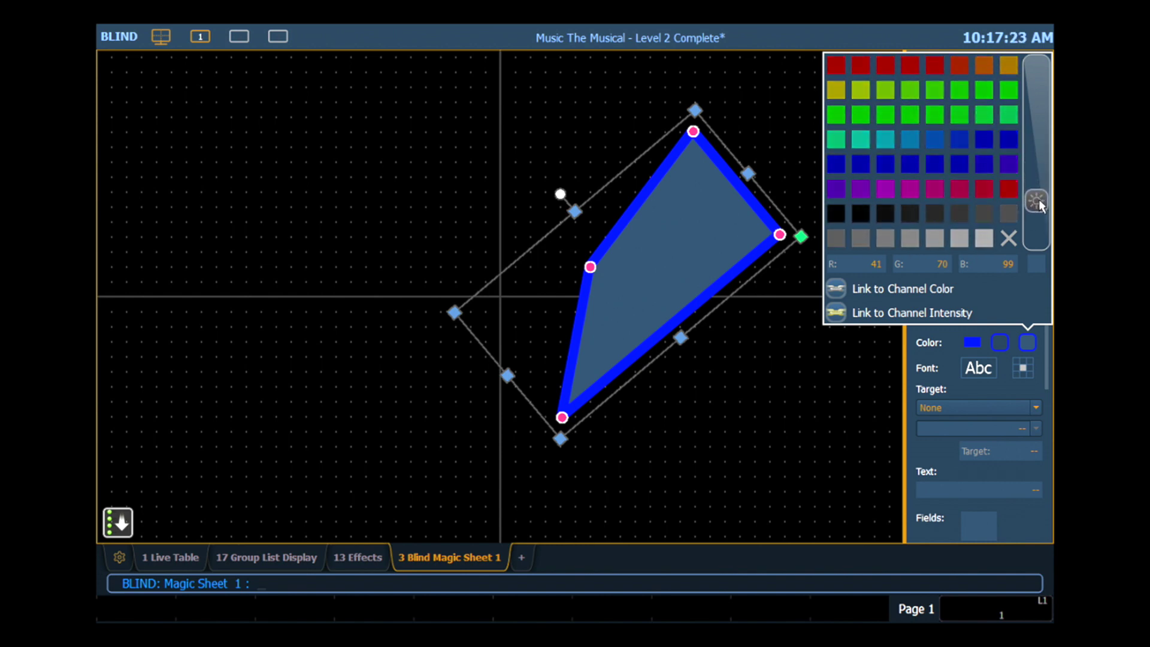
left_click(965, 164)
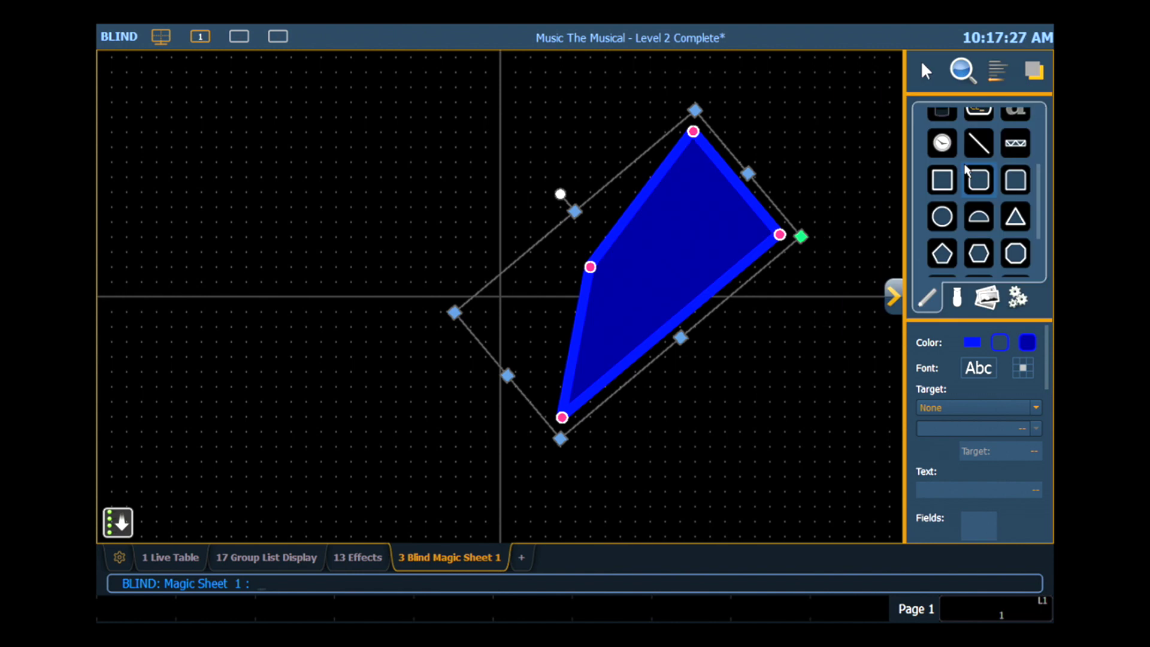
left_click(1029, 343)
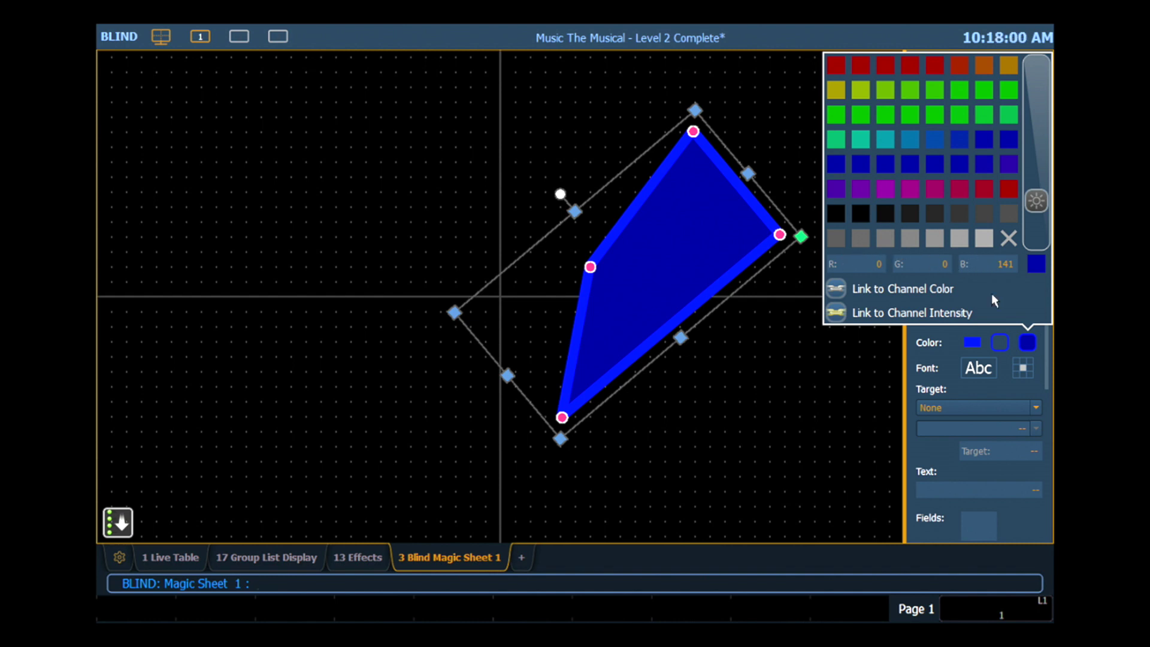
left_click(1026, 342)
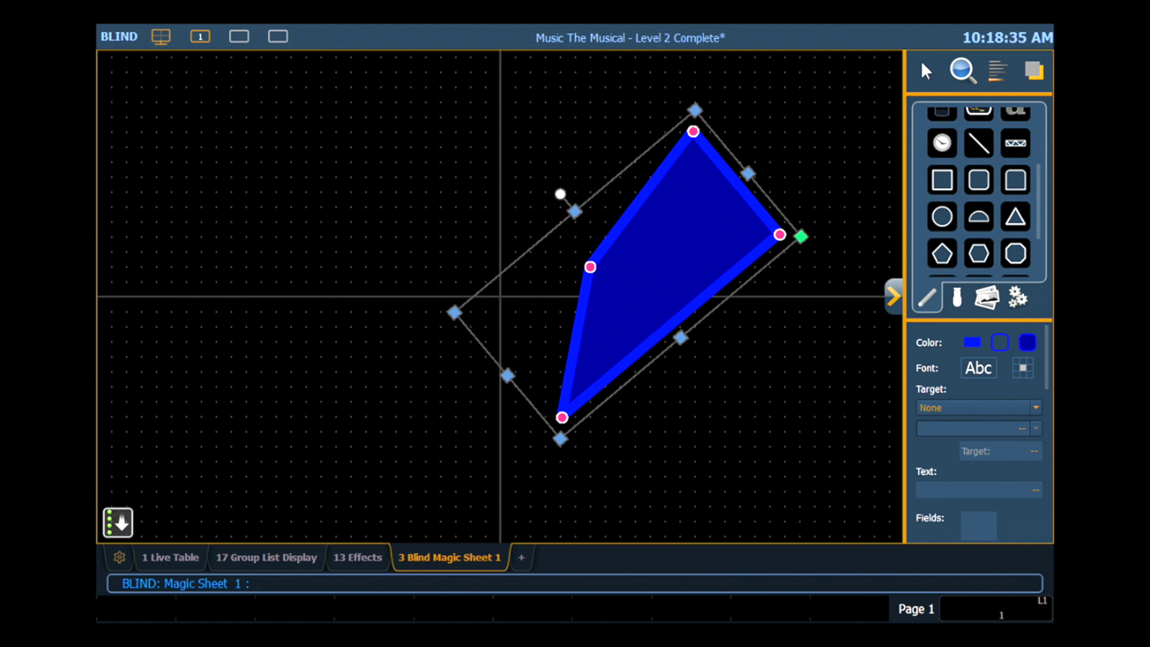
left_click(972, 342)
Set the shape's target type to Group and its target number to 8
left_click(1035, 410)
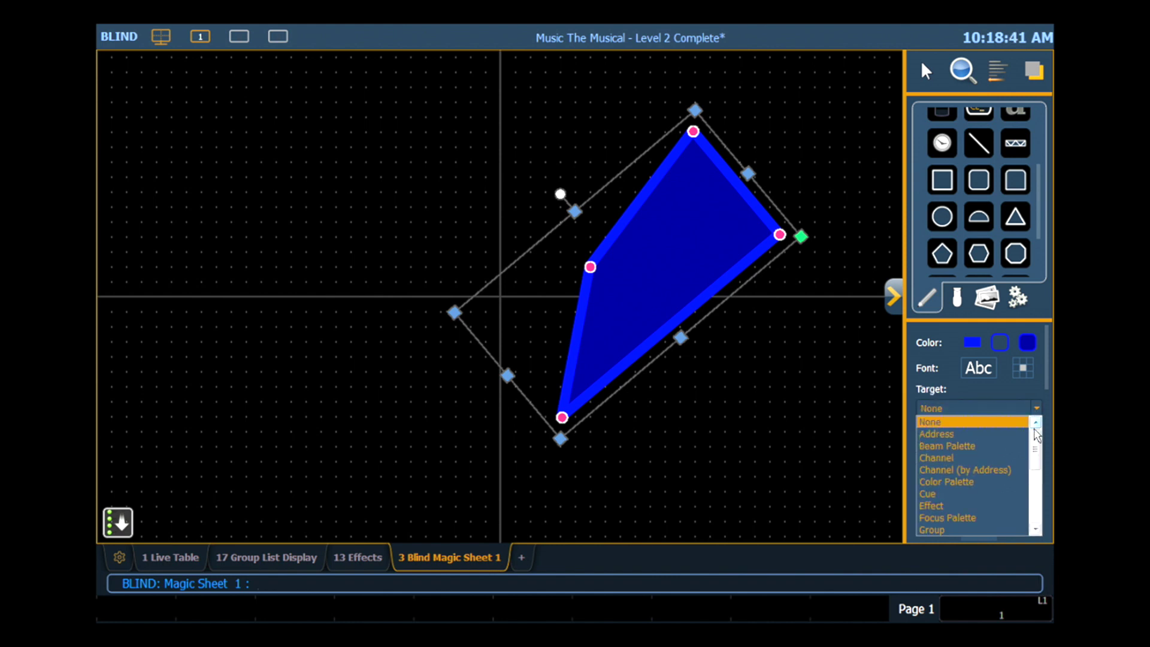
left_click_drag(1037, 443, 1039, 506)
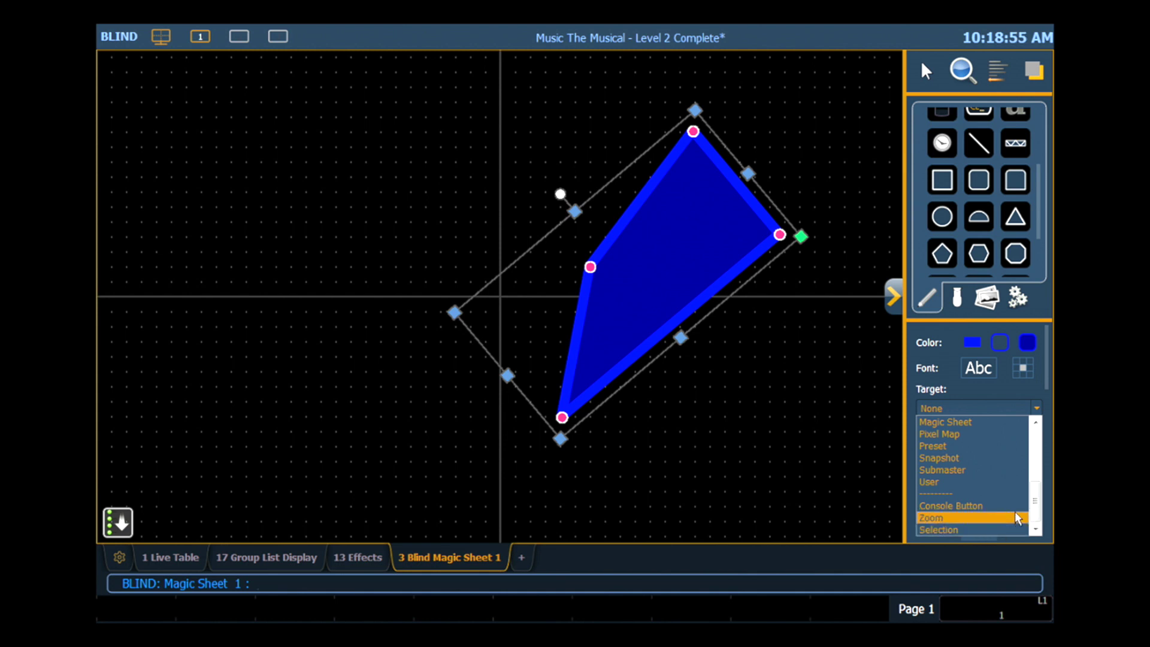
left_click_drag(1036, 502, 1037, 469)
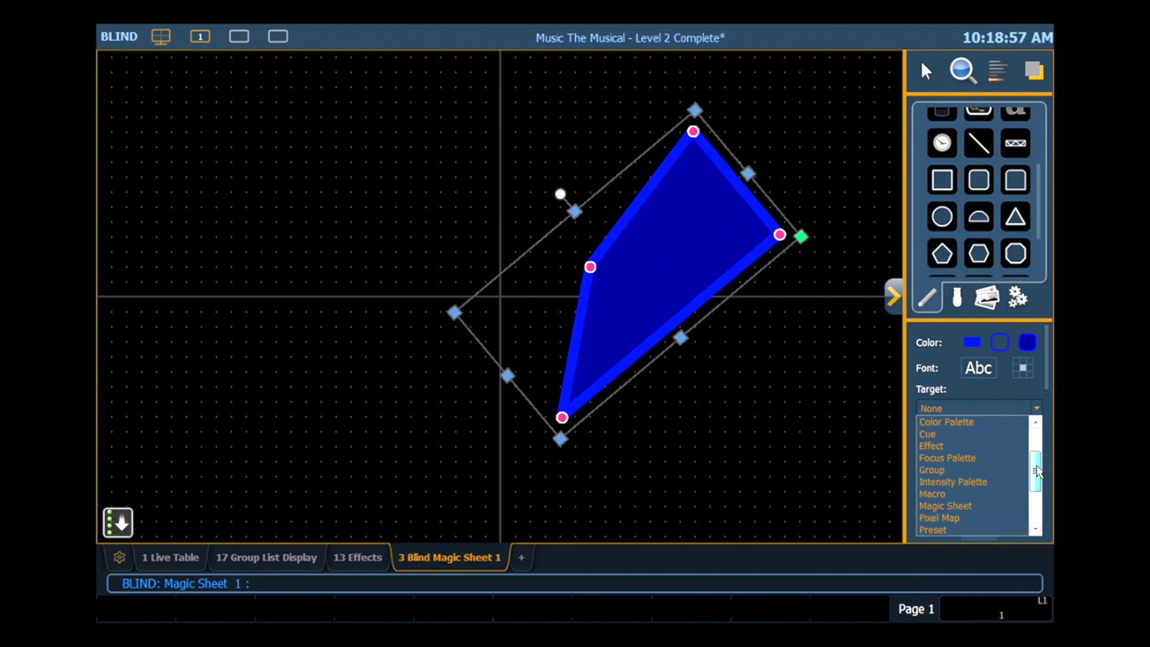
left_click(942, 469)
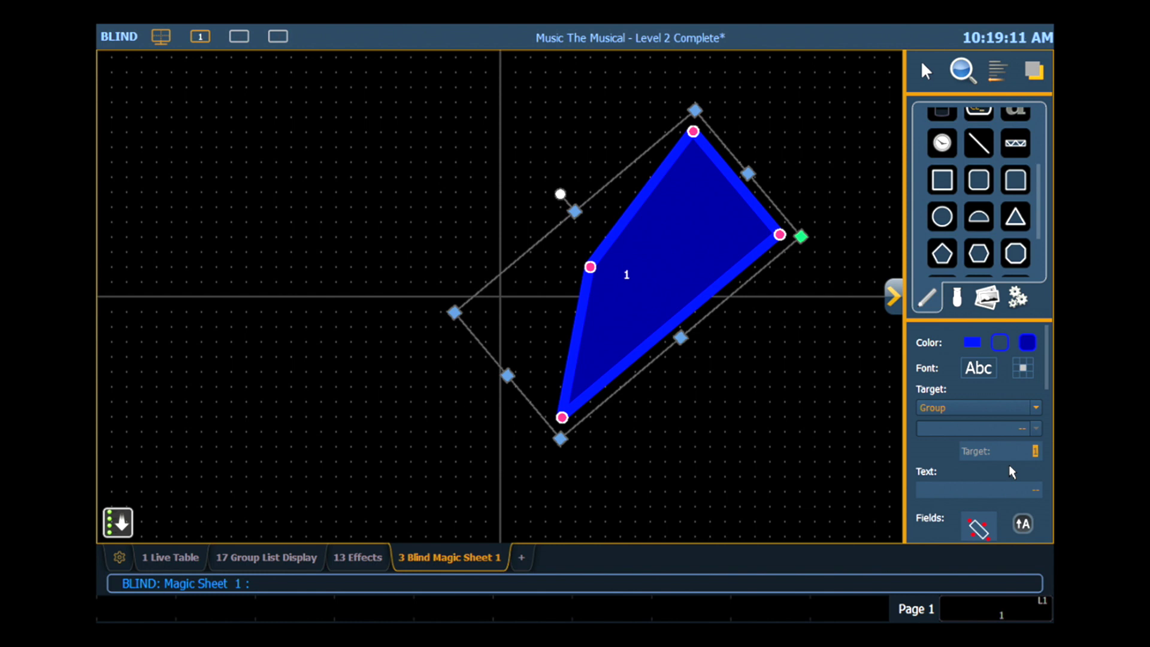
type("8")
key("Return")
Set the shape's Field 1 to display the Target Name
scroll(927, 444, "down", 5)
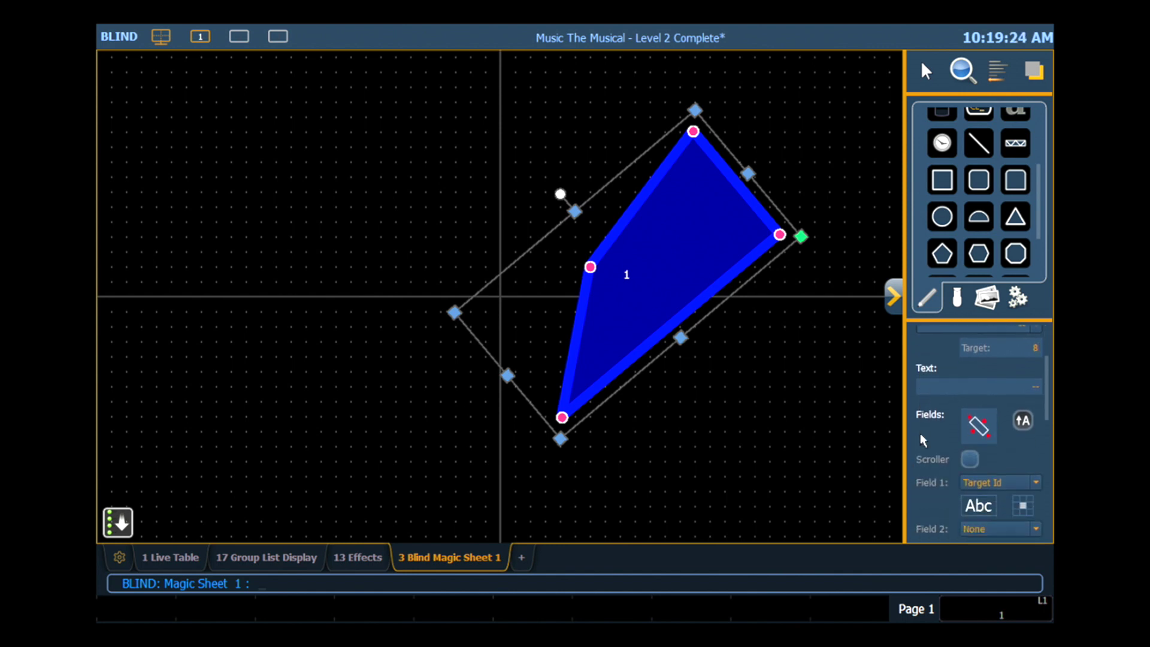
scroll(926, 433, "down", 4)
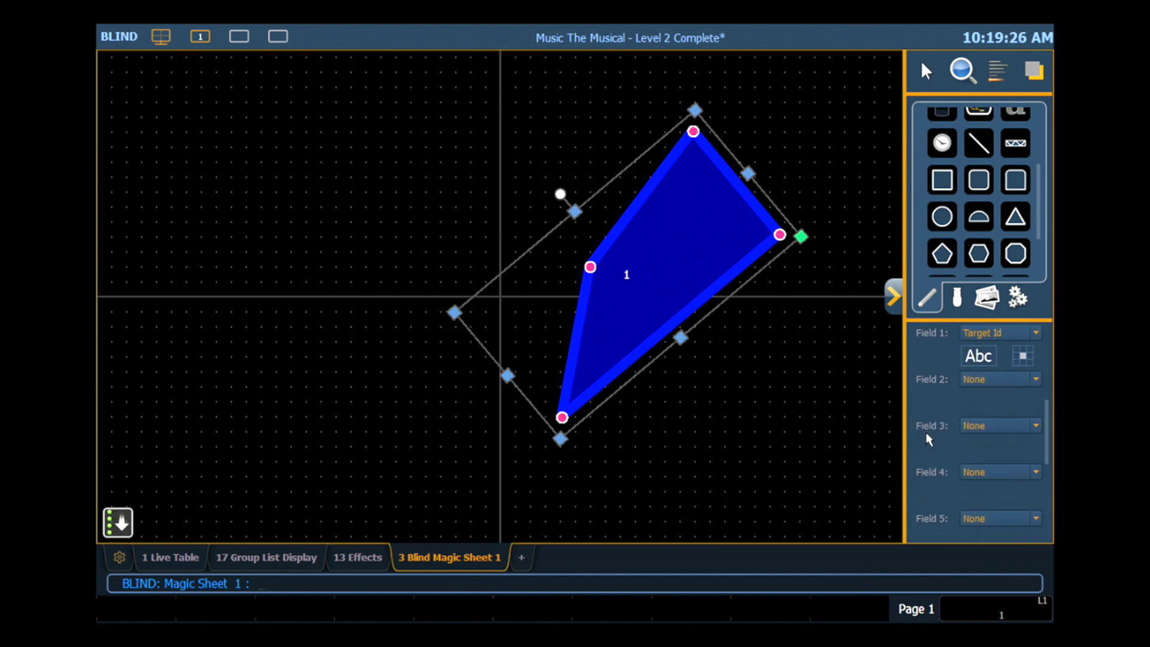
scroll(929, 433, "up", 1)
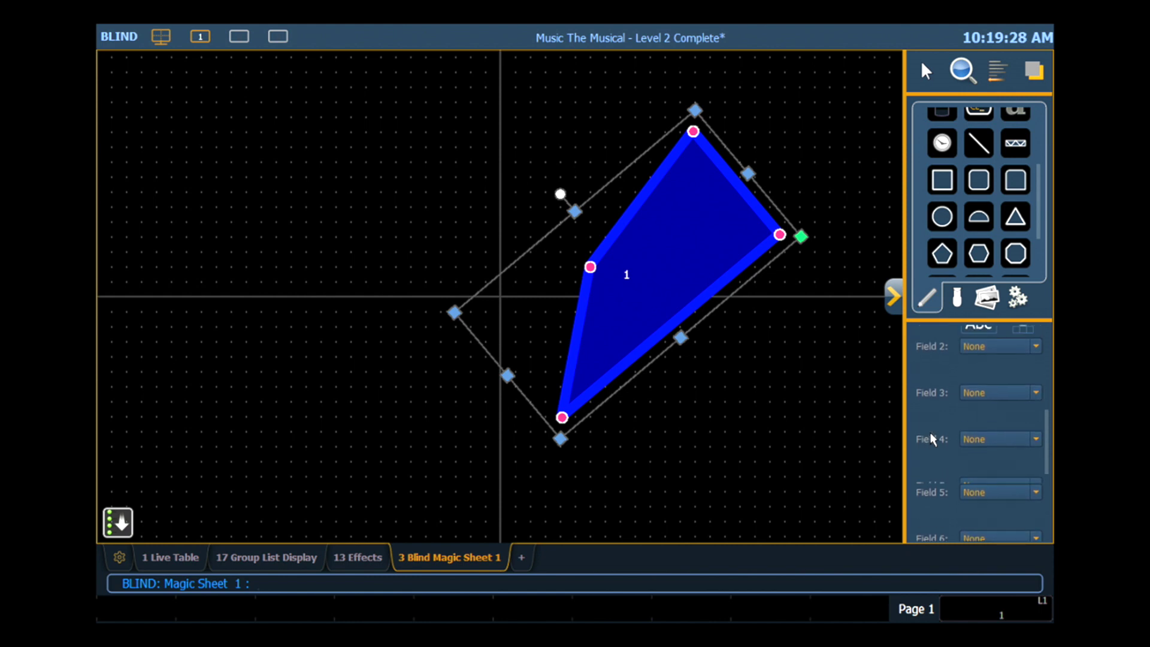
scroll(930, 432, "up", 2)
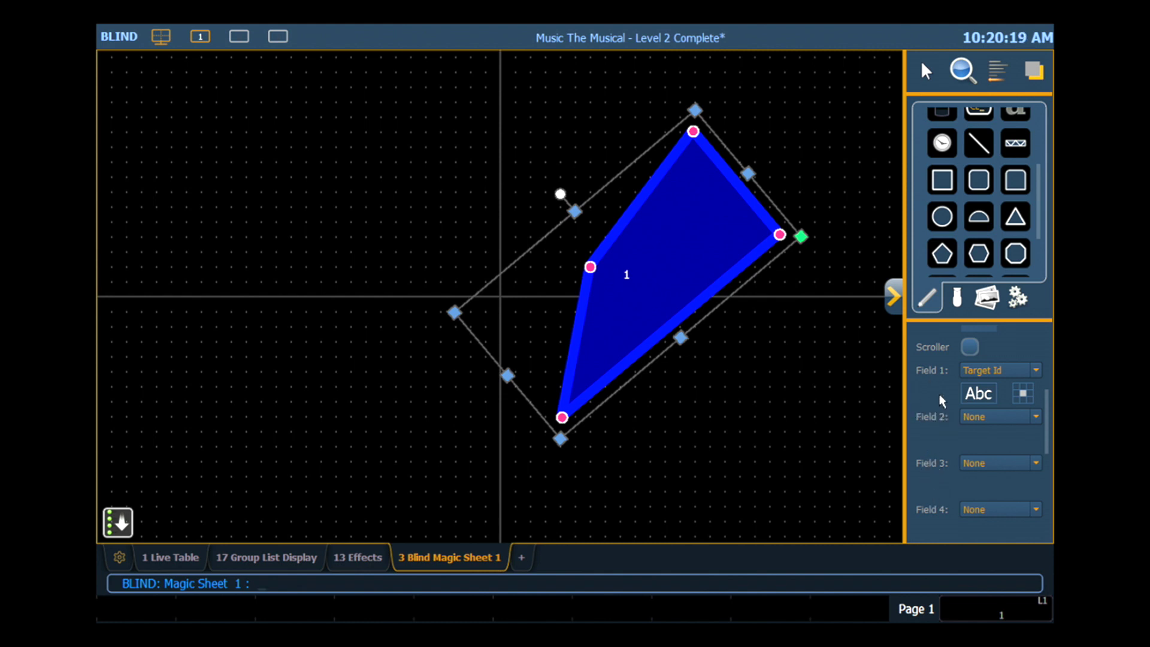
left_click(1036, 369)
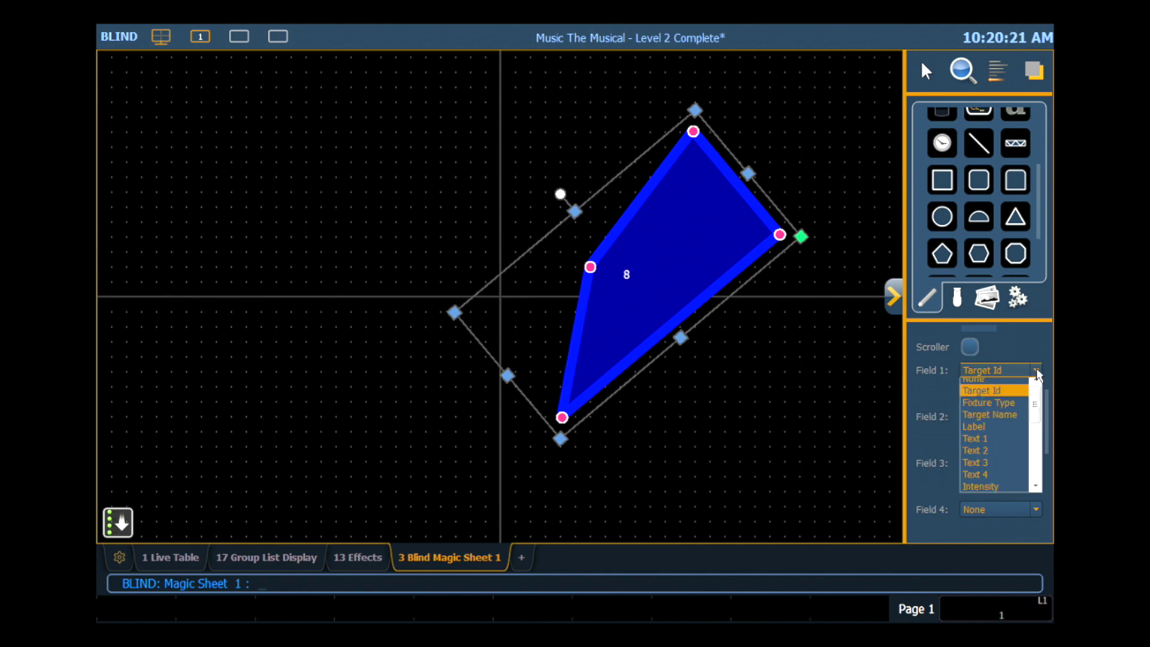
left_click(1008, 419)
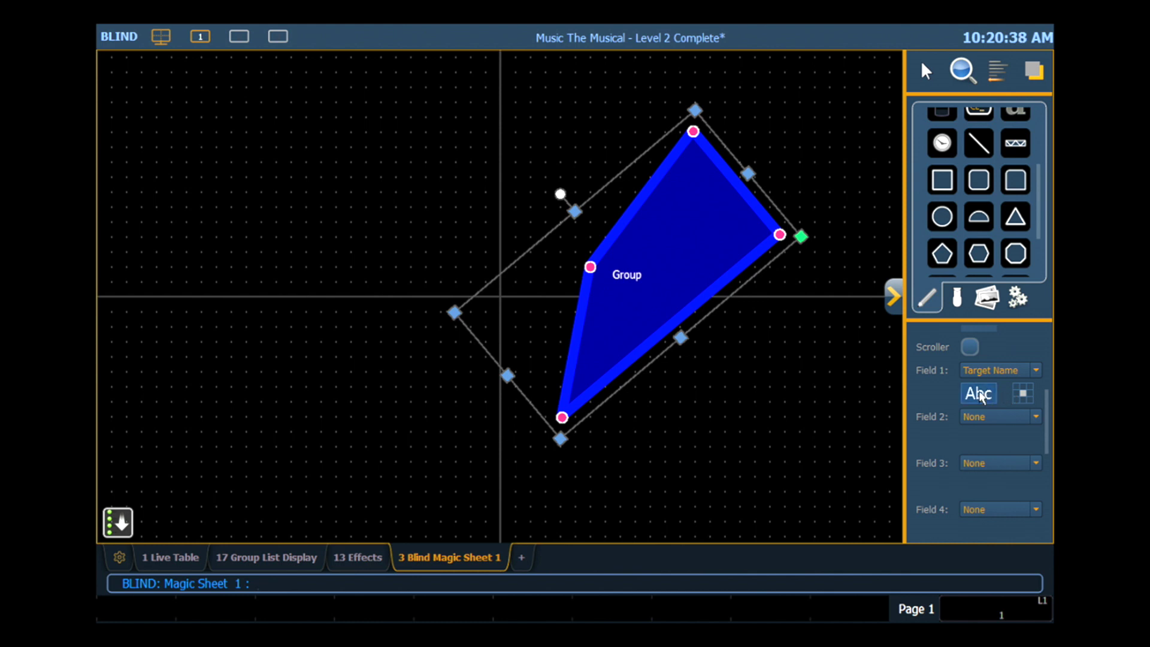
Examine the font list and text colour choices available for formatting the shape's Field 1
left_click(980, 394)
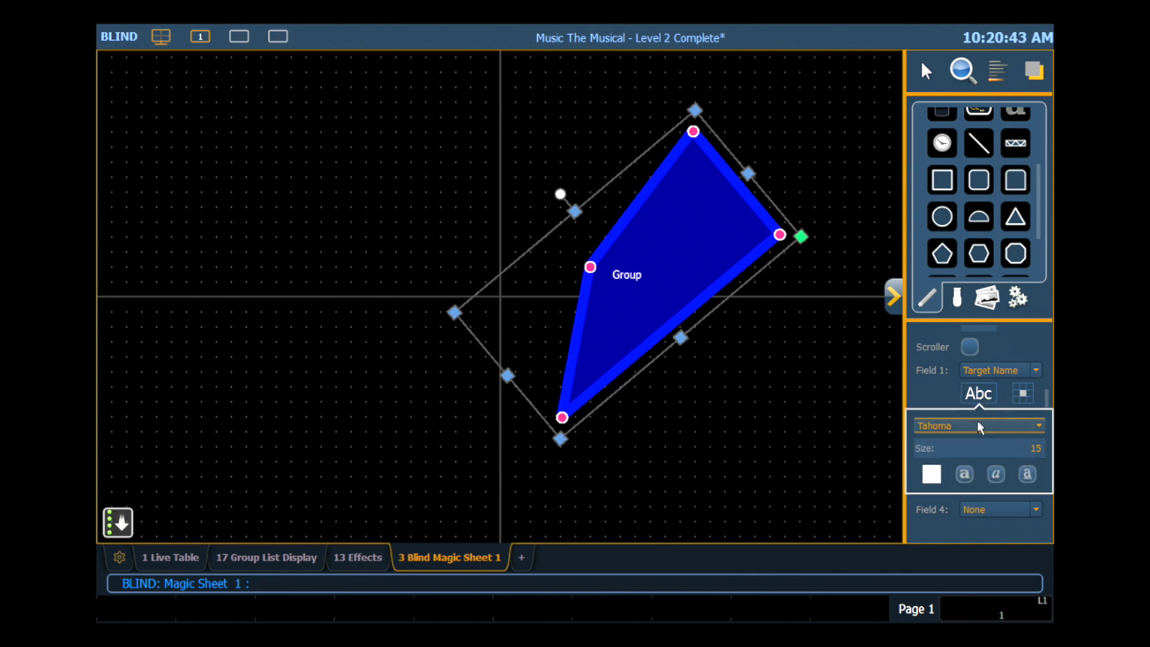
left_click(981, 426)
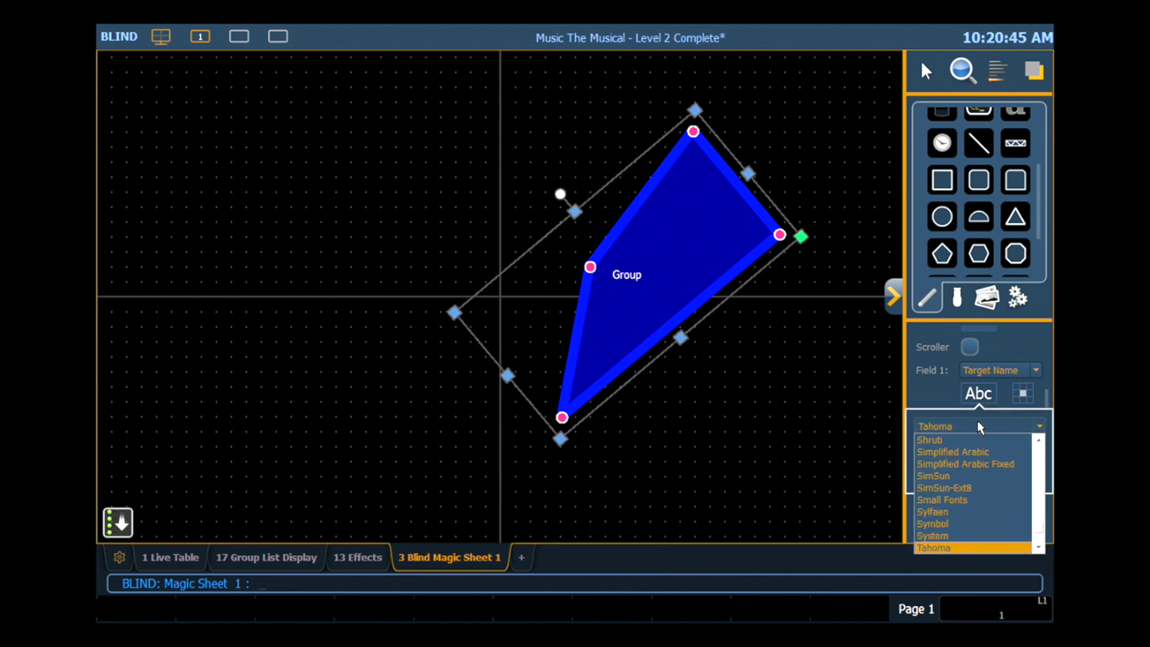
left_click(980, 426)
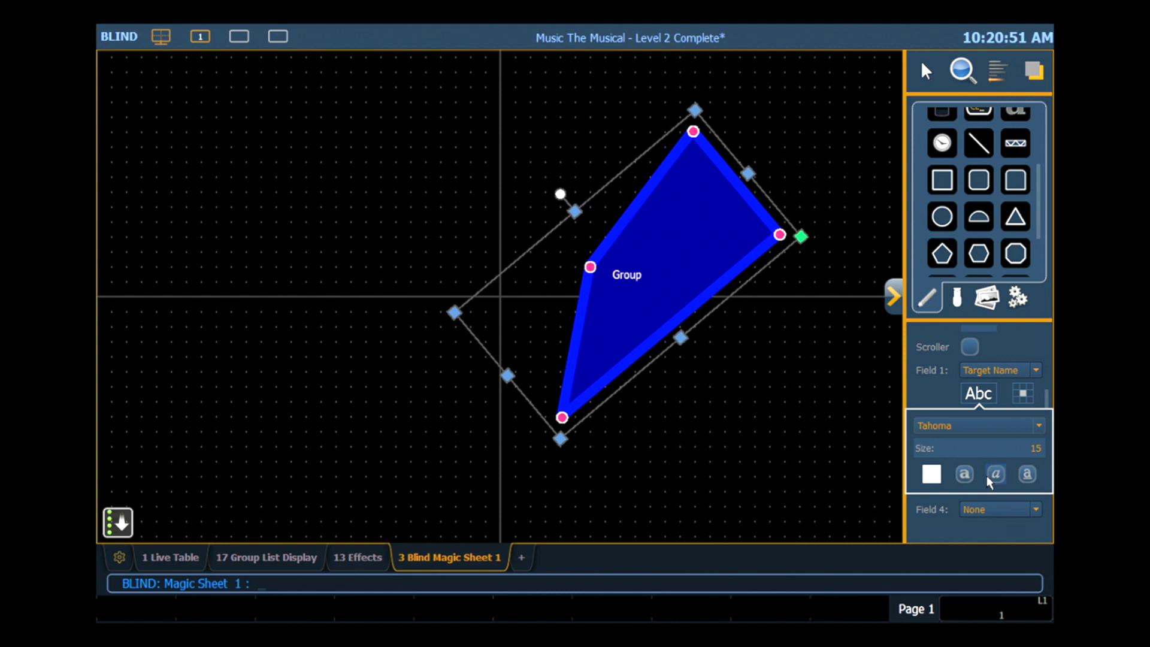
left_click(933, 473)
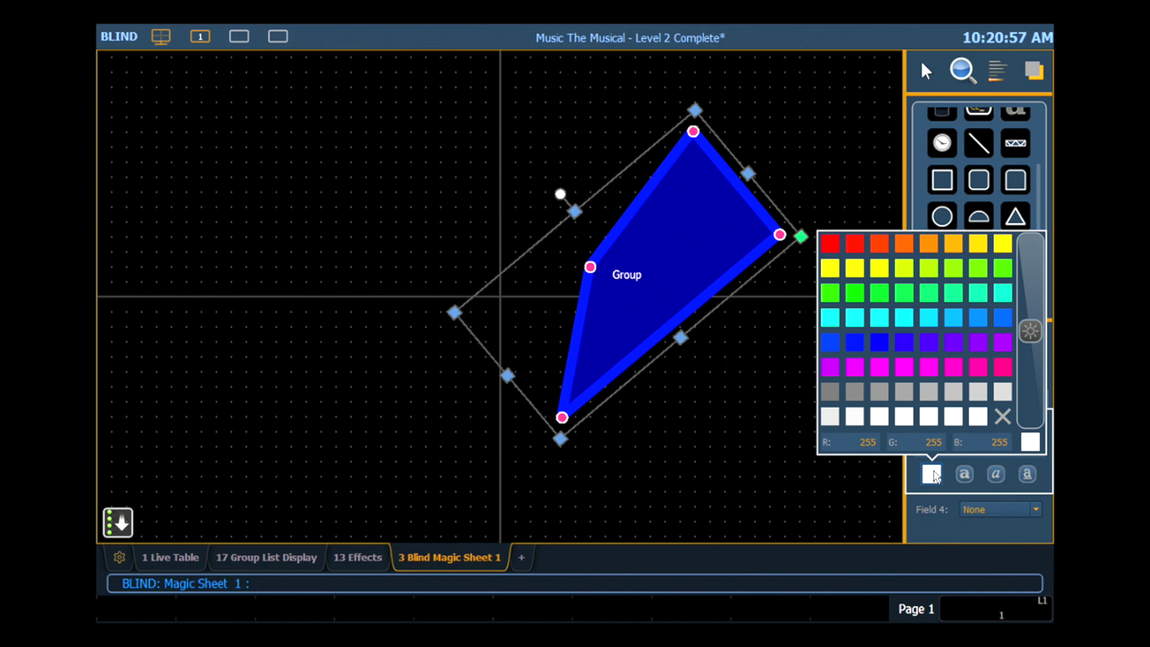
left_click(935, 474)
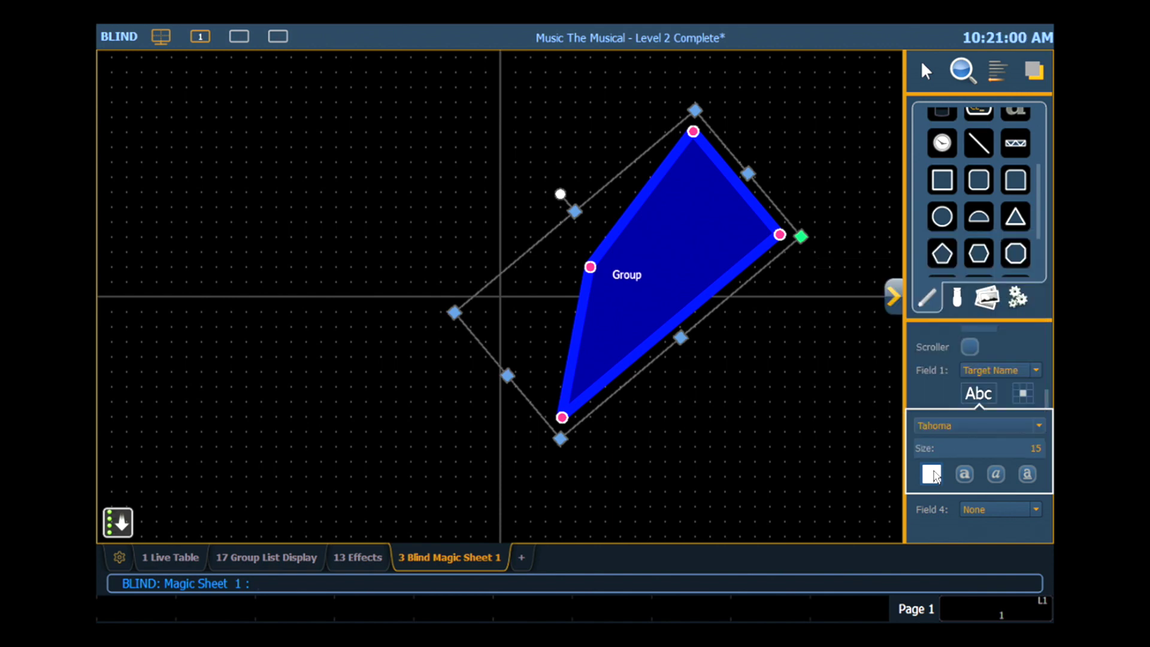
Try top-centre, bottom-right and middle-left justification for the shape's Field 1 text, and return it to the centre
left_click(1024, 393)
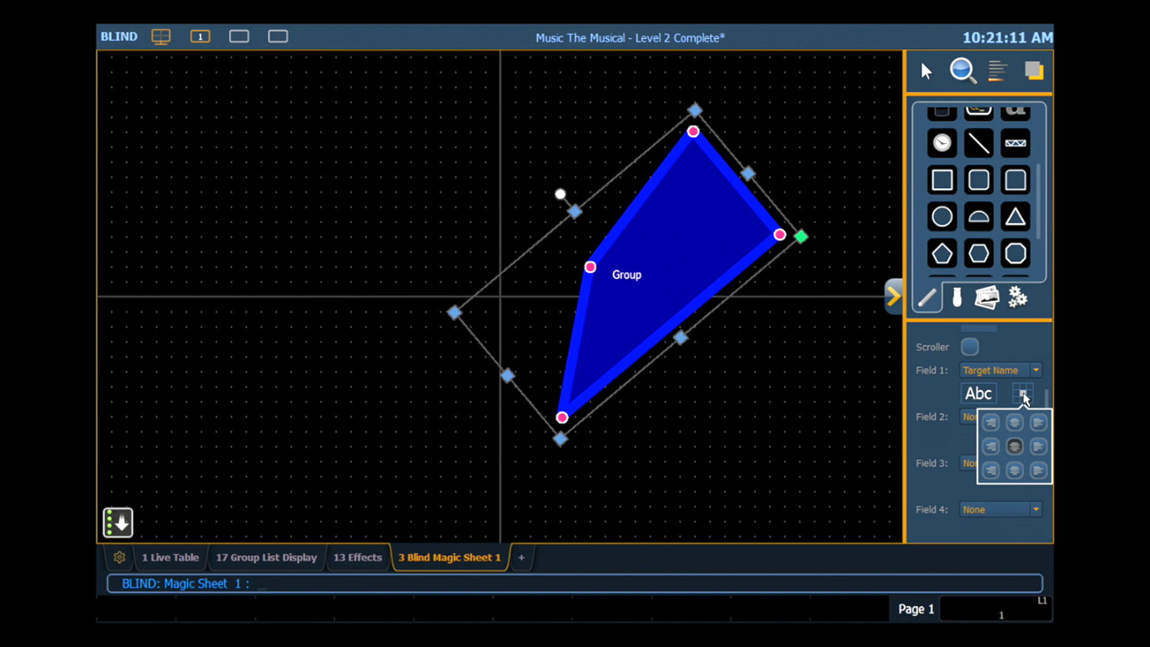
left_click(1016, 424)
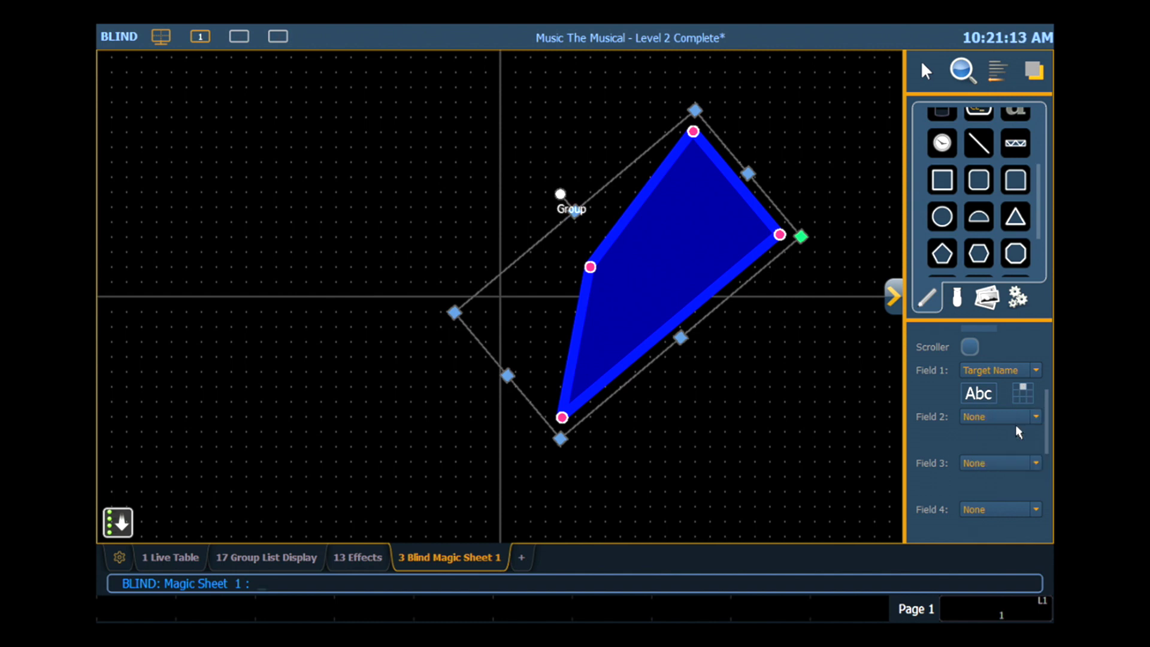
left_click(1022, 396)
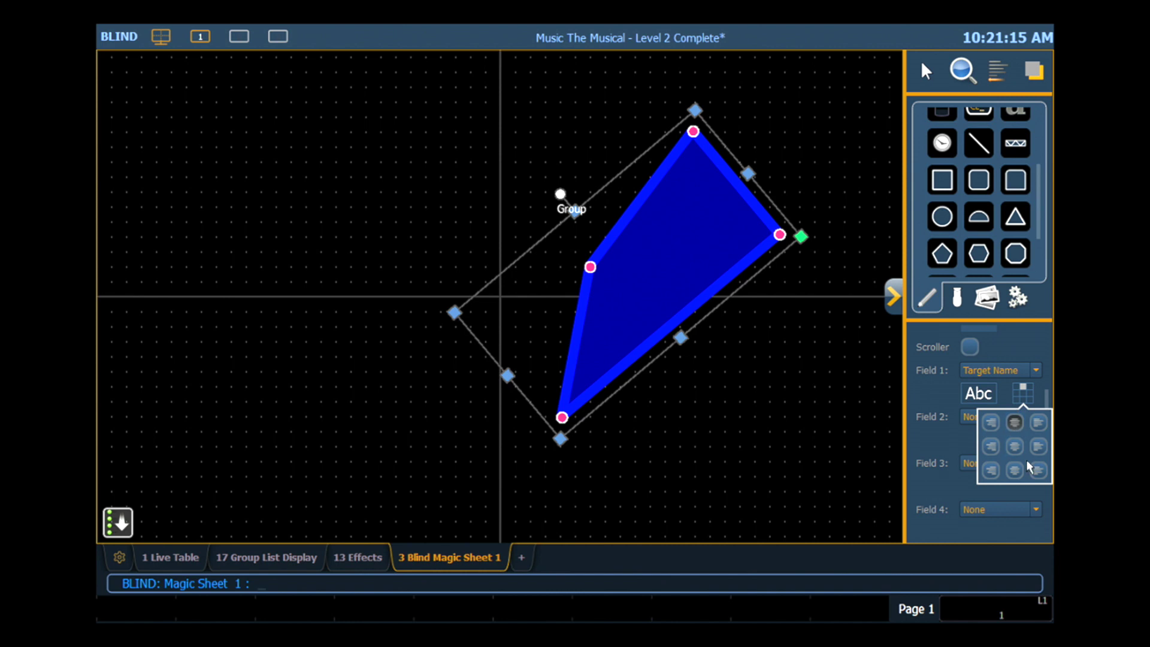
left_click(1040, 471)
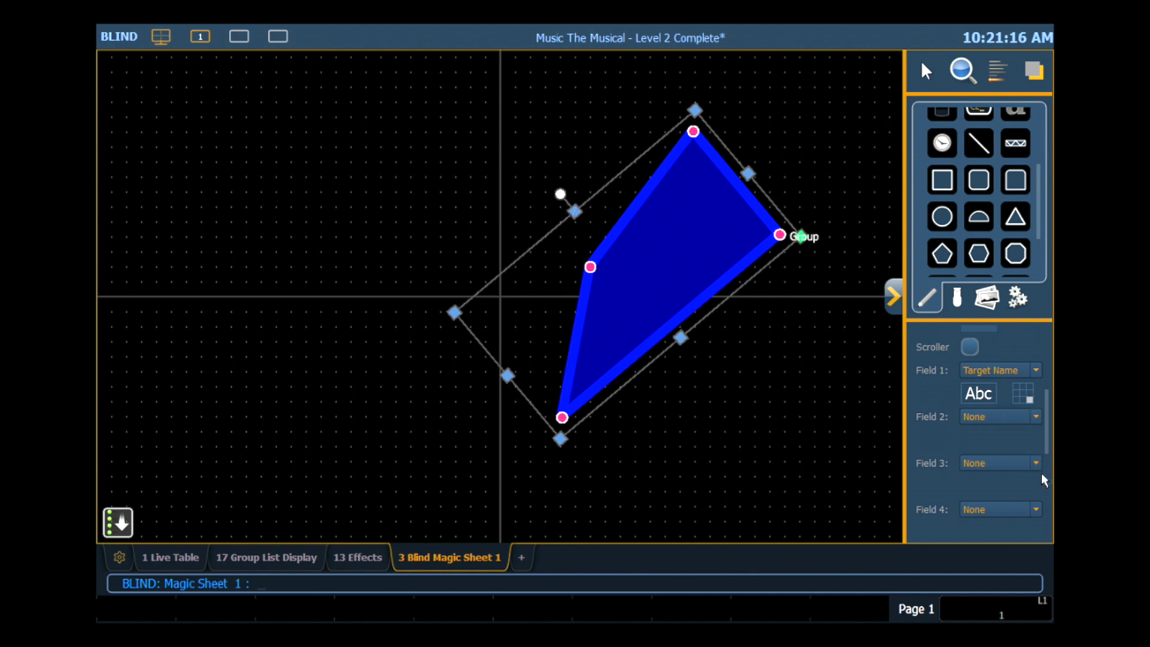
left_click(1021, 395)
left_click(990, 447)
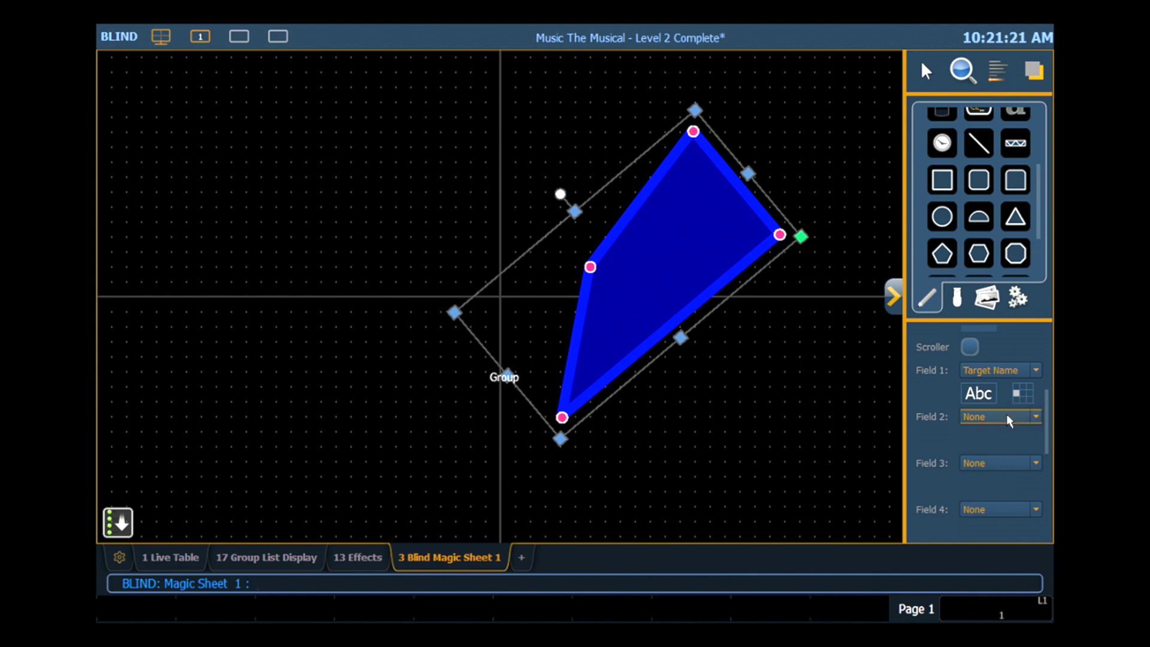
left_click(1022, 393)
left_click(1015, 446)
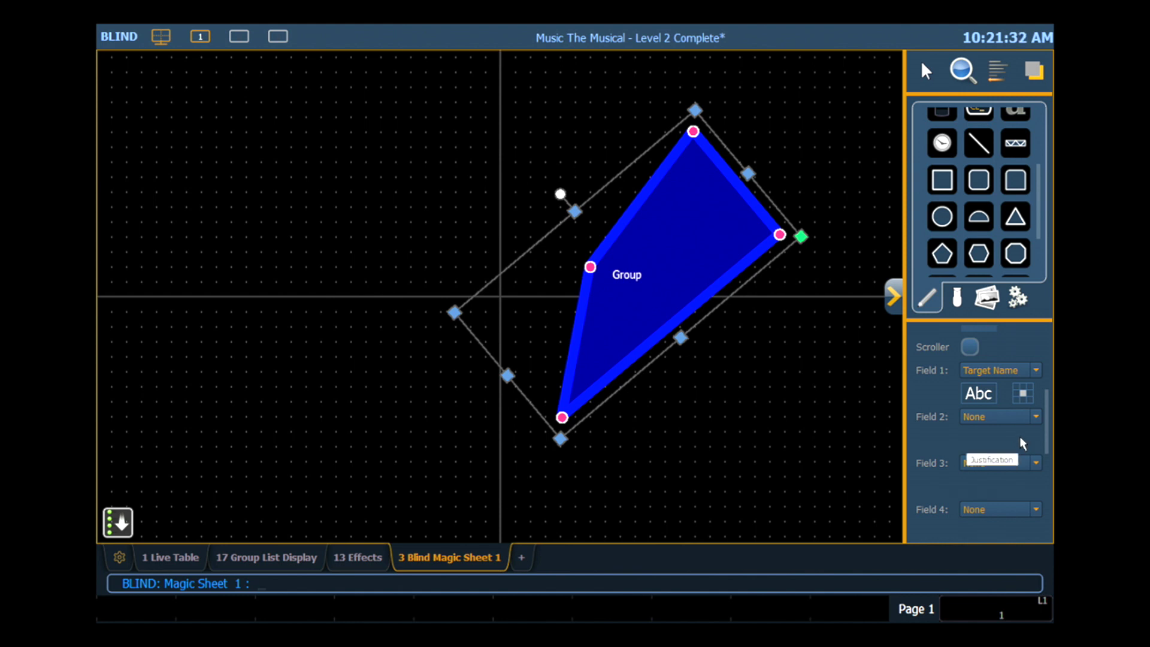
Set the shape's Field 2 to display the Target Id
left_click(1036, 417)
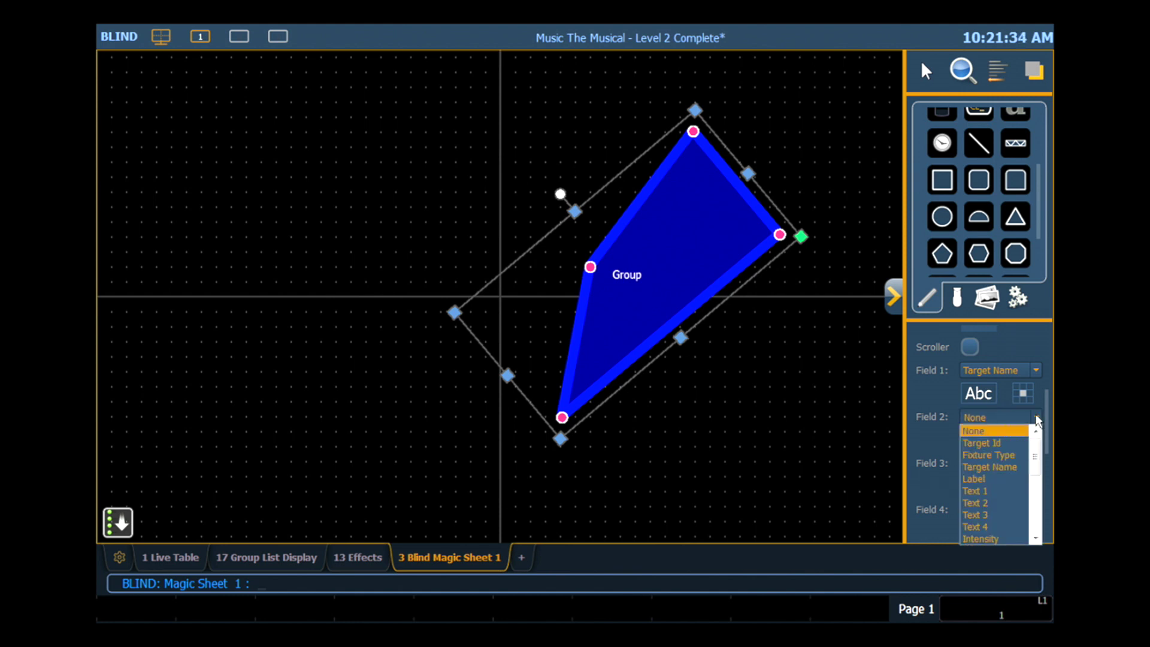
left_click(982, 443)
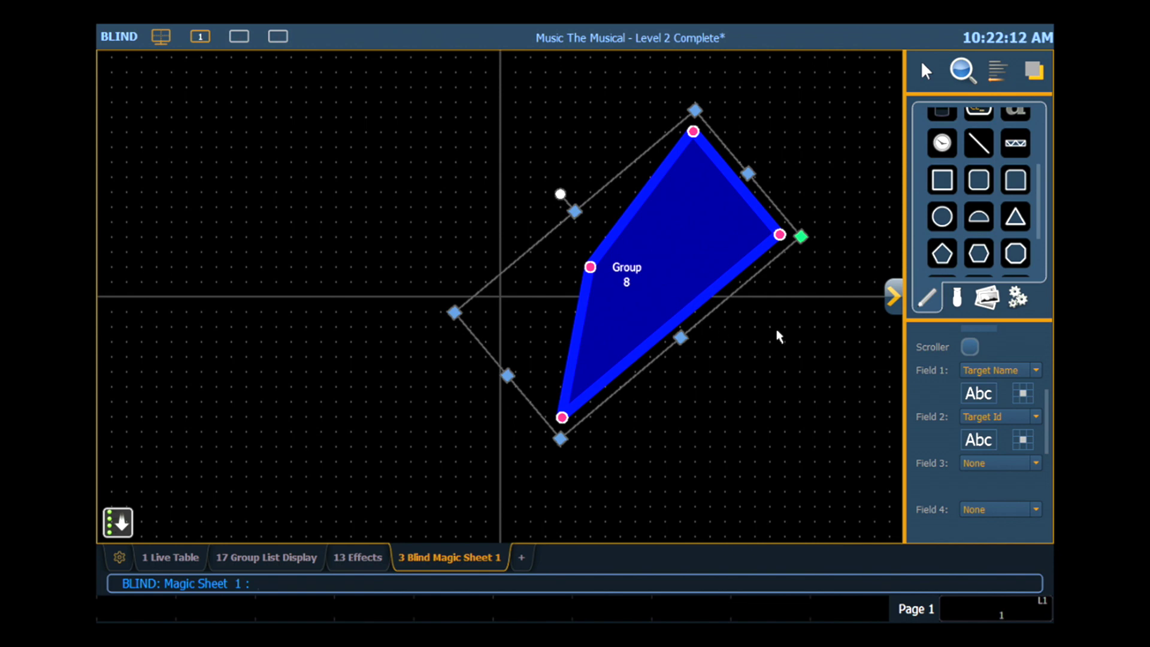
Deselect the shape, and zoom and pan the magic sheet to leave plenty of empty grid space beside and below it
scroll(779, 336, "down", 5)
scroll(780, 343, "up", 4)
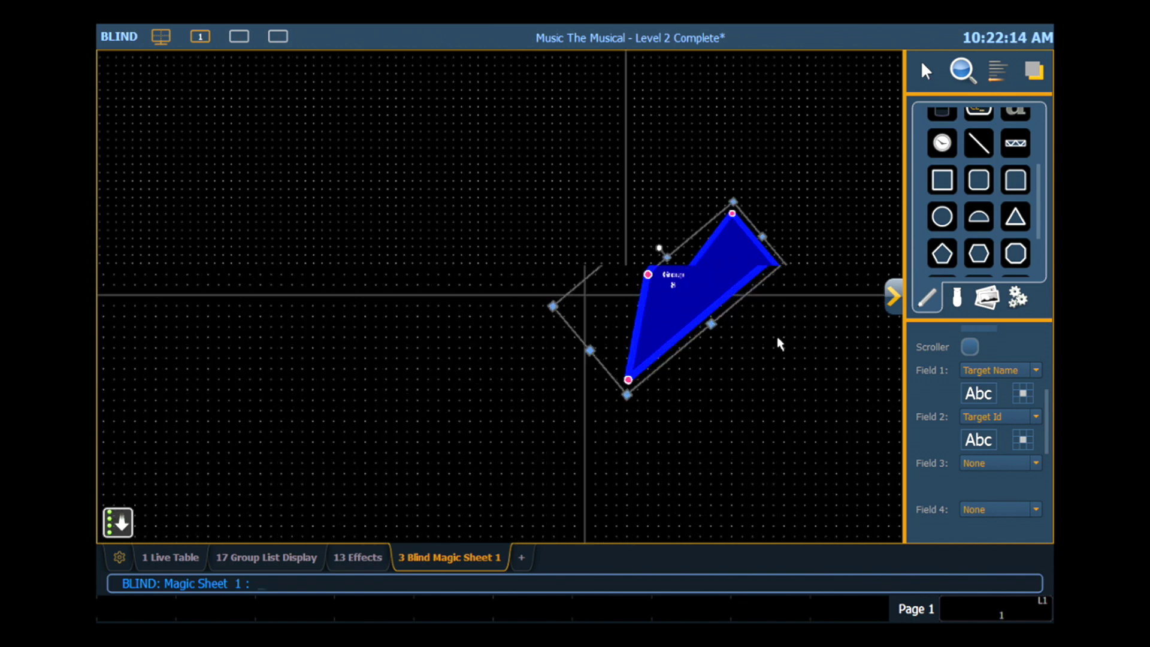
scroll(779, 338, "up", 2)
scroll(774, 338, "down", 5)
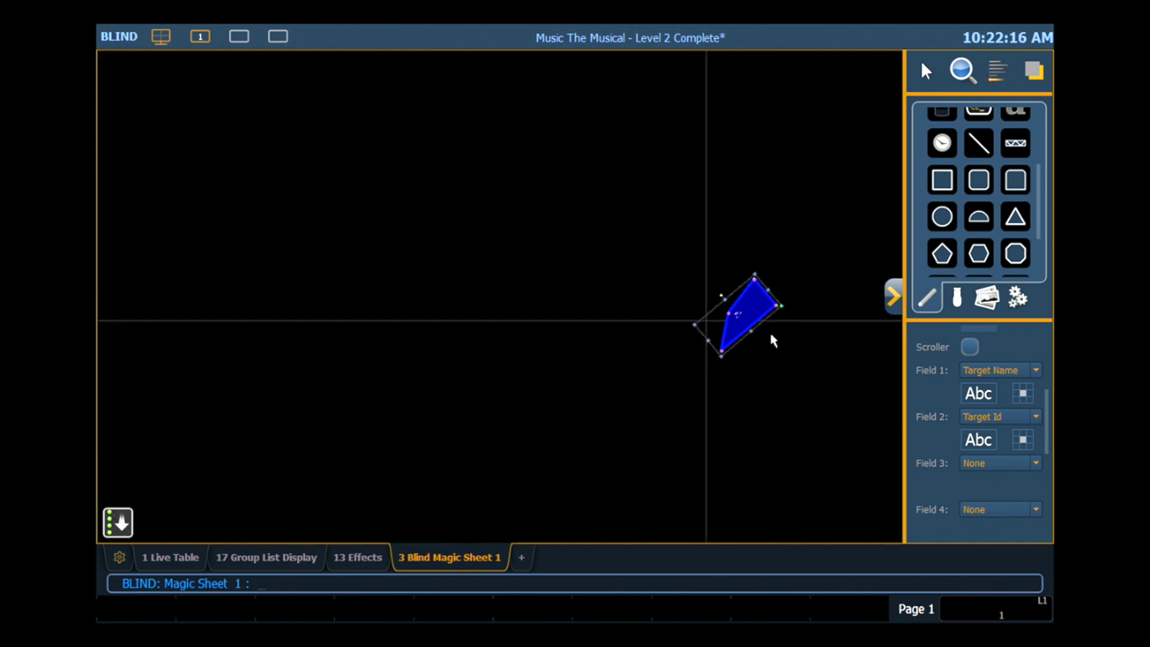
scroll(773, 340, "up", 4)
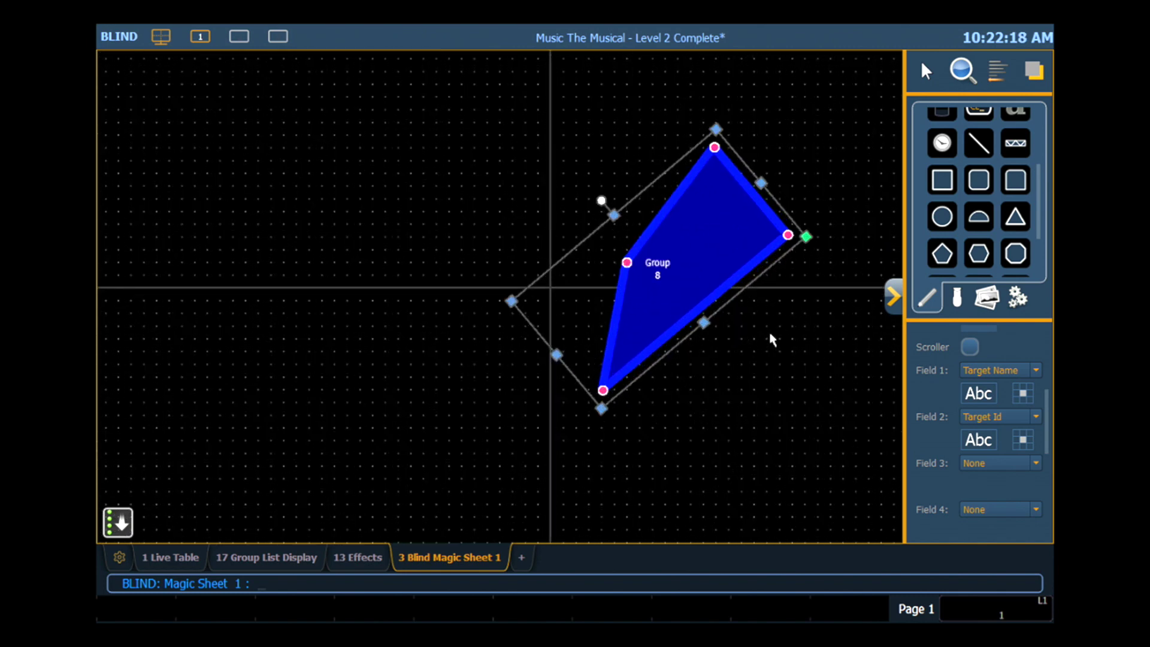
left_click_drag(772, 340, 532, 311)
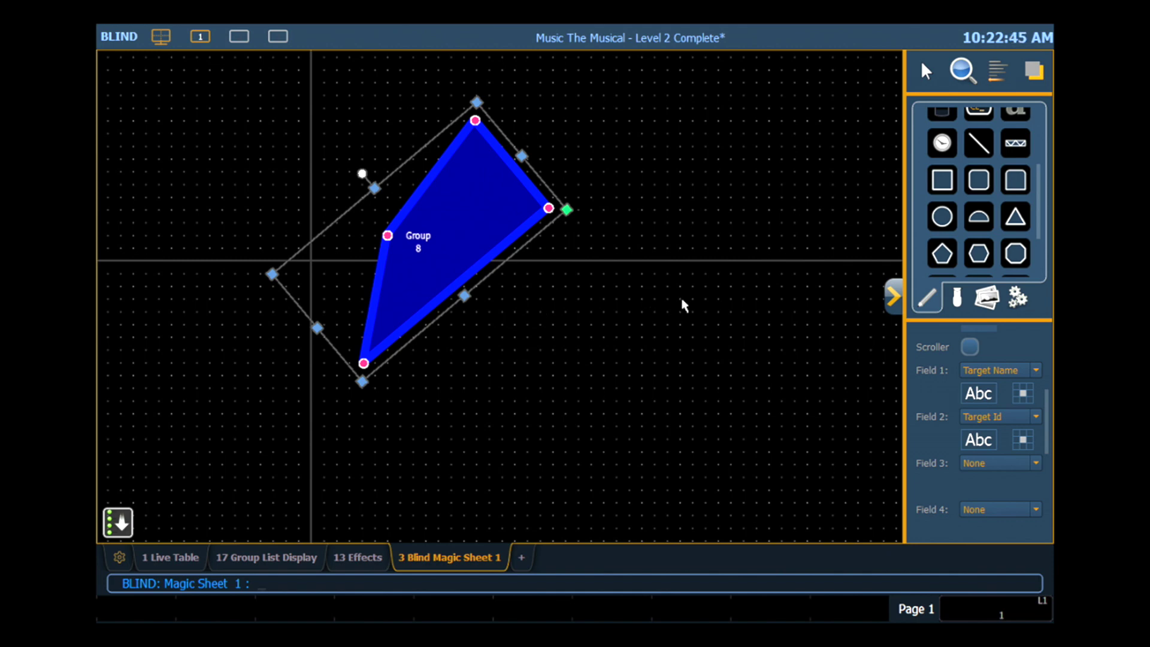
scroll(661, 294, "down", 5)
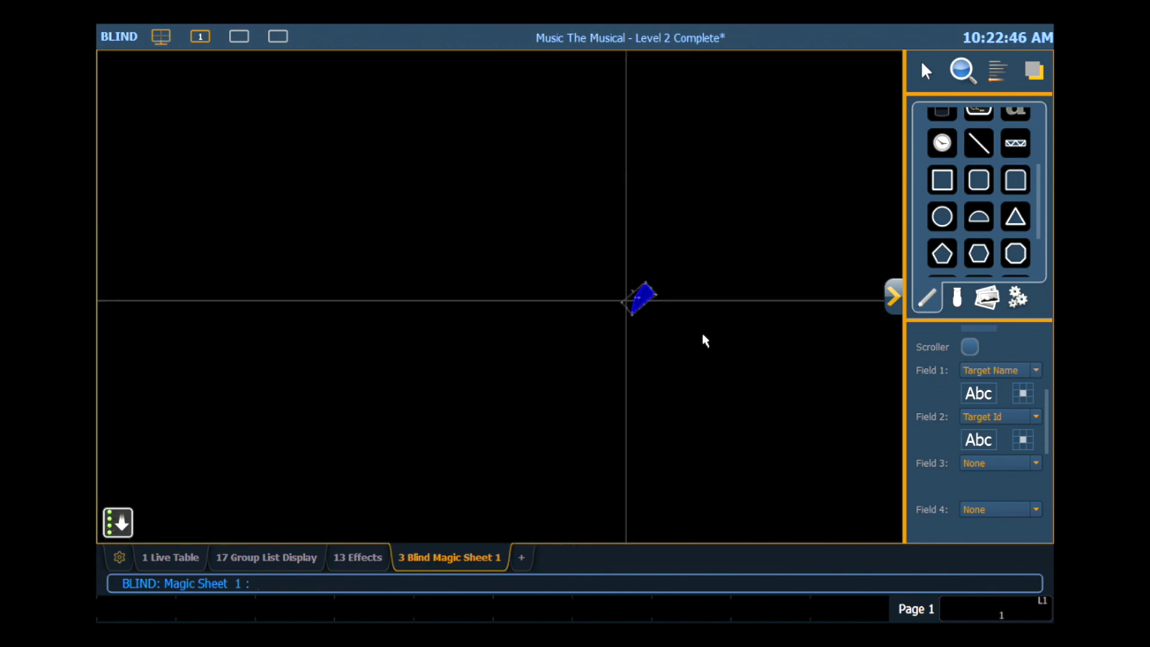
left_click(707, 340)
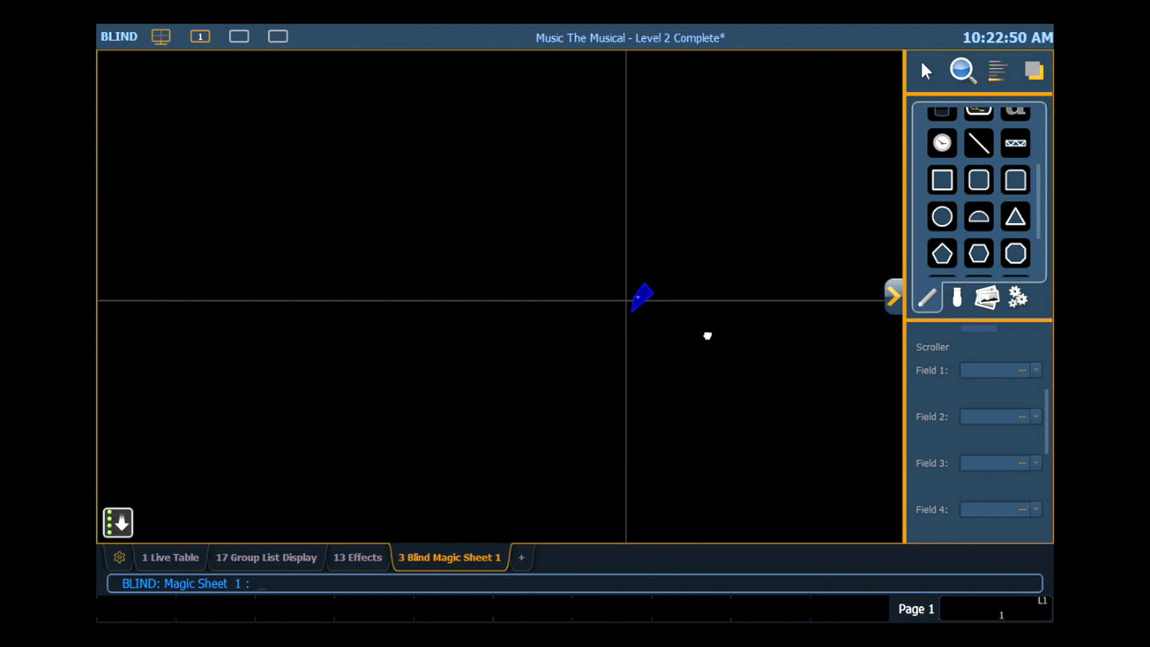
left_click_drag(707, 334, 350, 262)
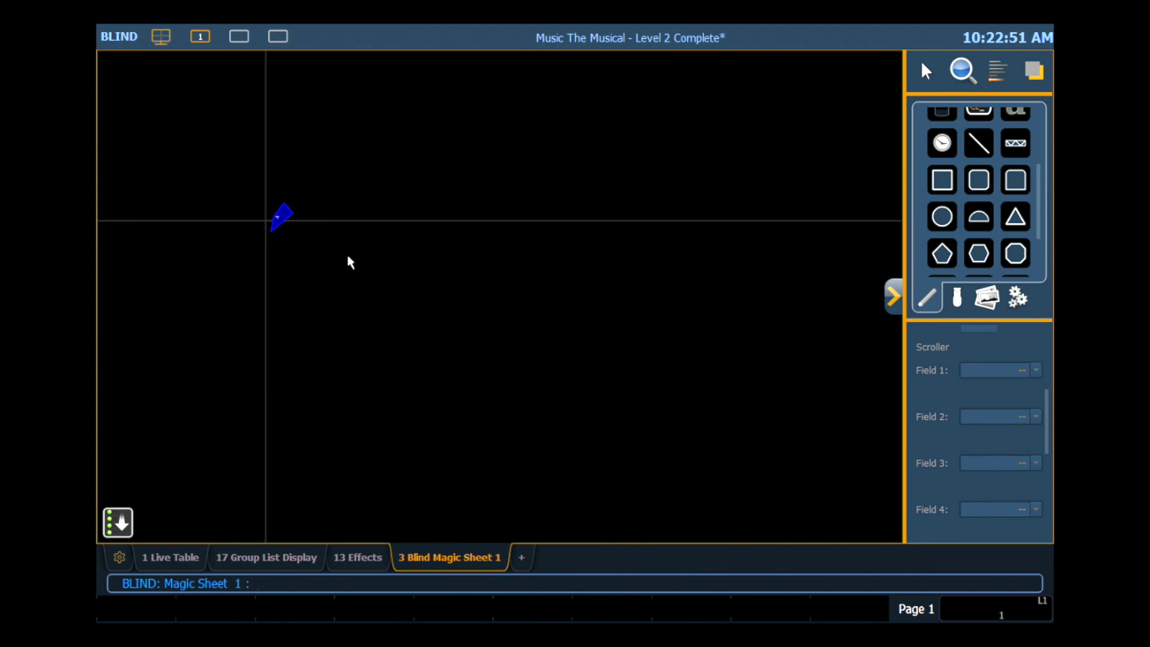
scroll(354, 218, "up", 3)
left_click_drag(349, 203, 558, 254)
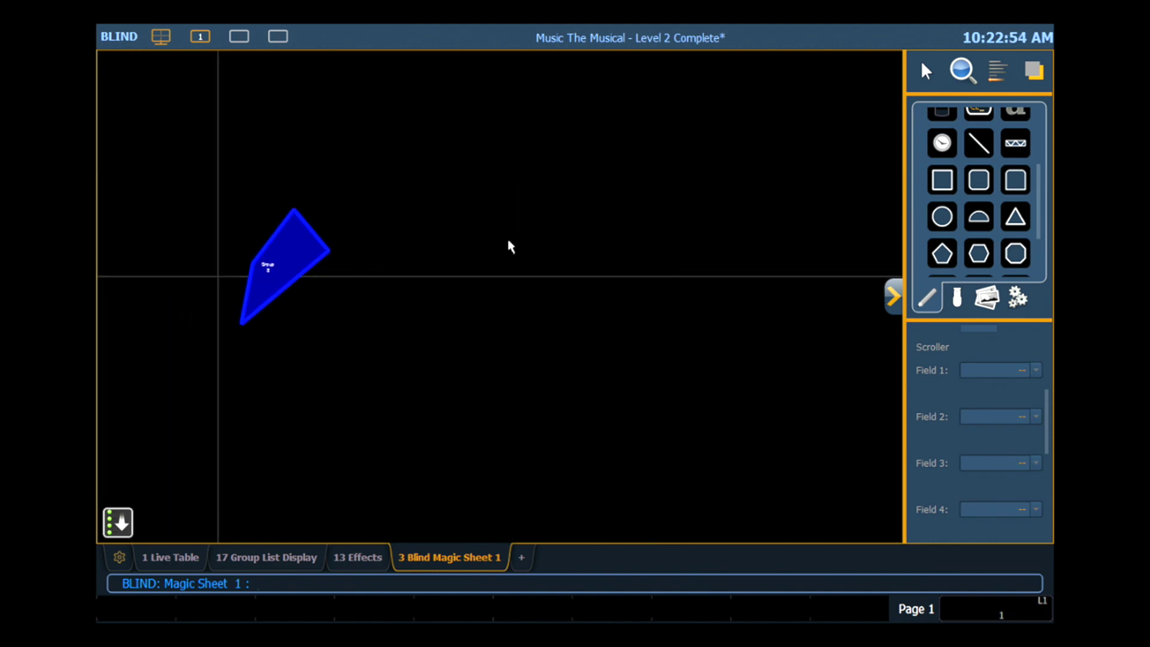
scroll(413, 232, "up", 2)
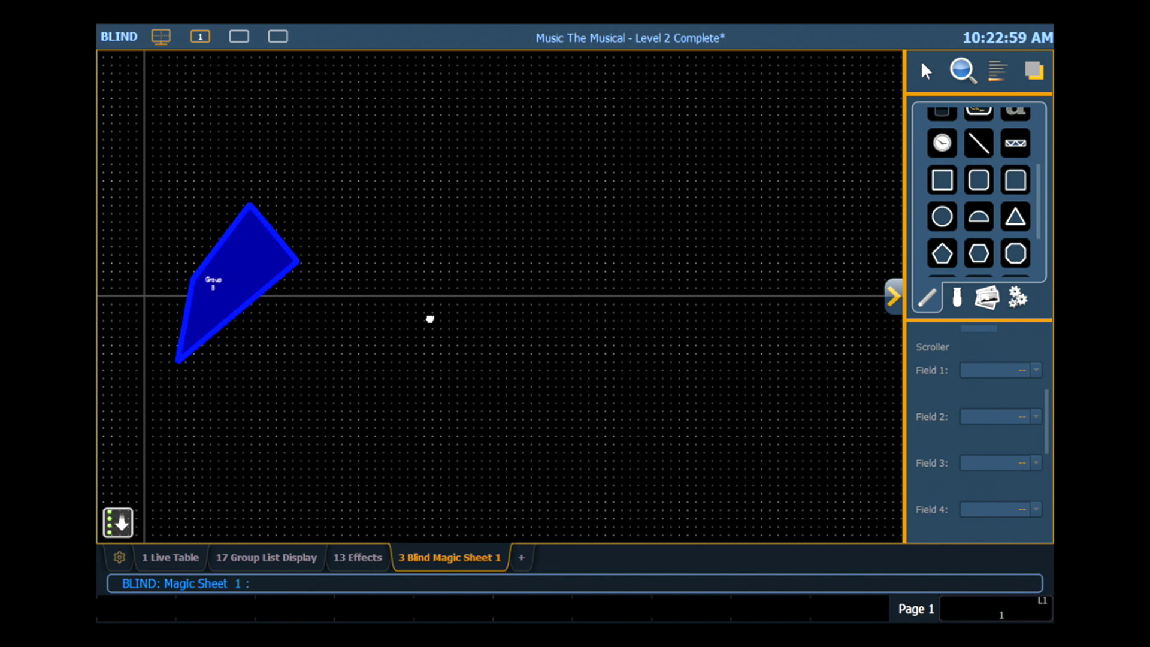
left_click_drag(429, 318, 395, 210)
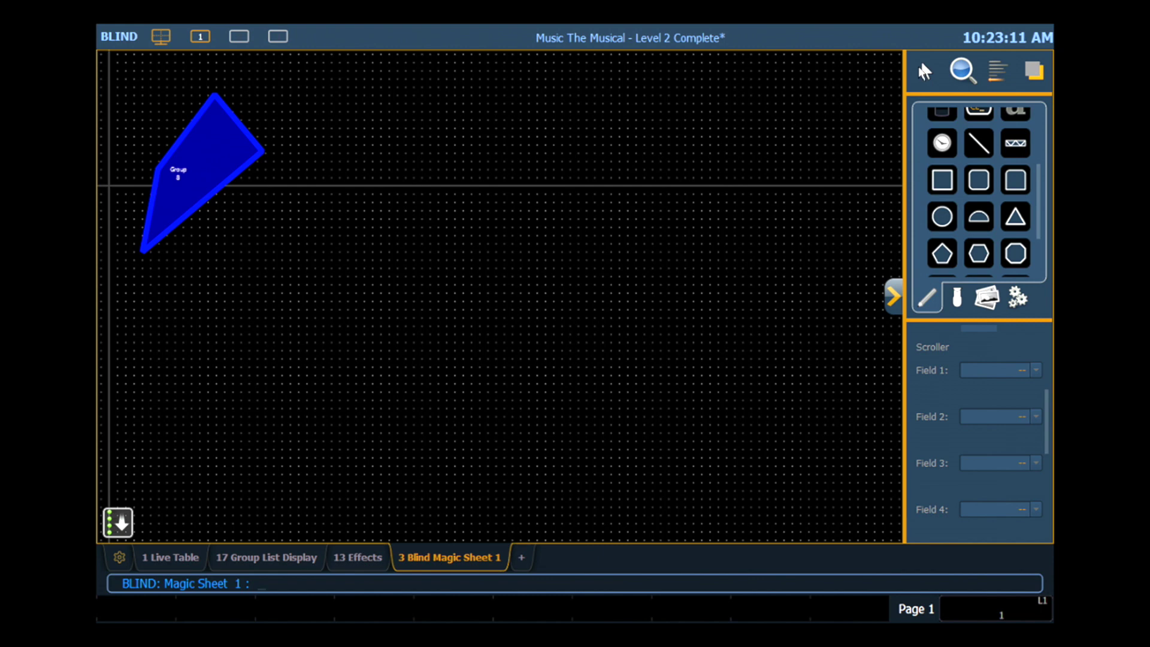
Switch to multiple-insert mode with Channel as the automatic numbering target, starting at 56
left_click(926, 71)
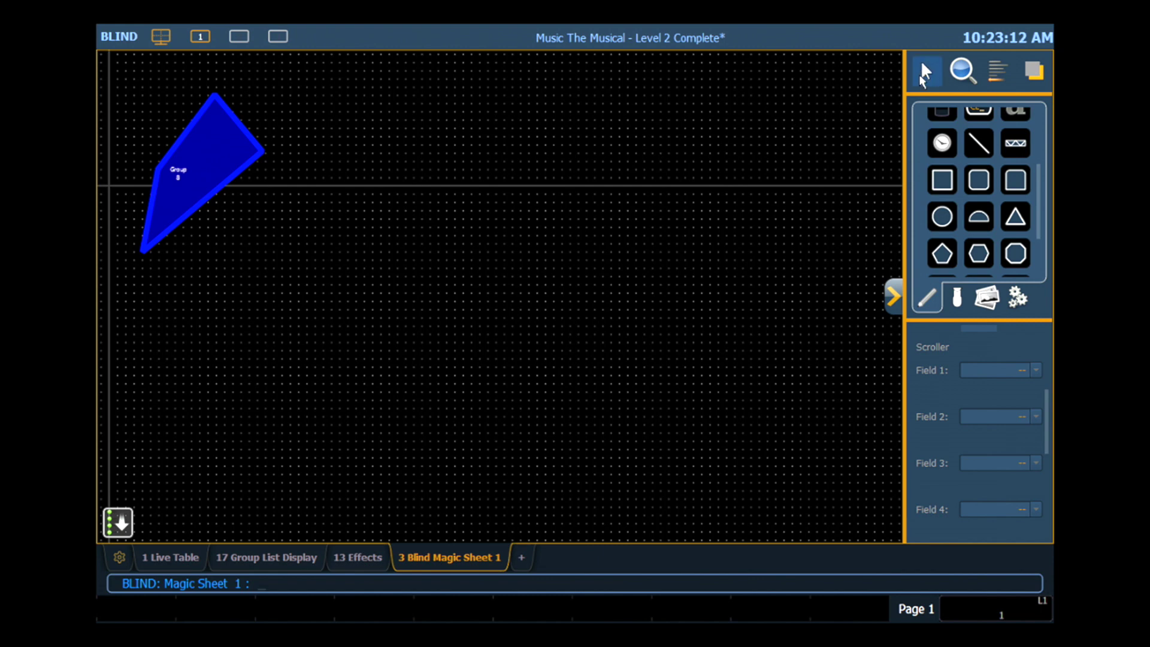
left_click(926, 72)
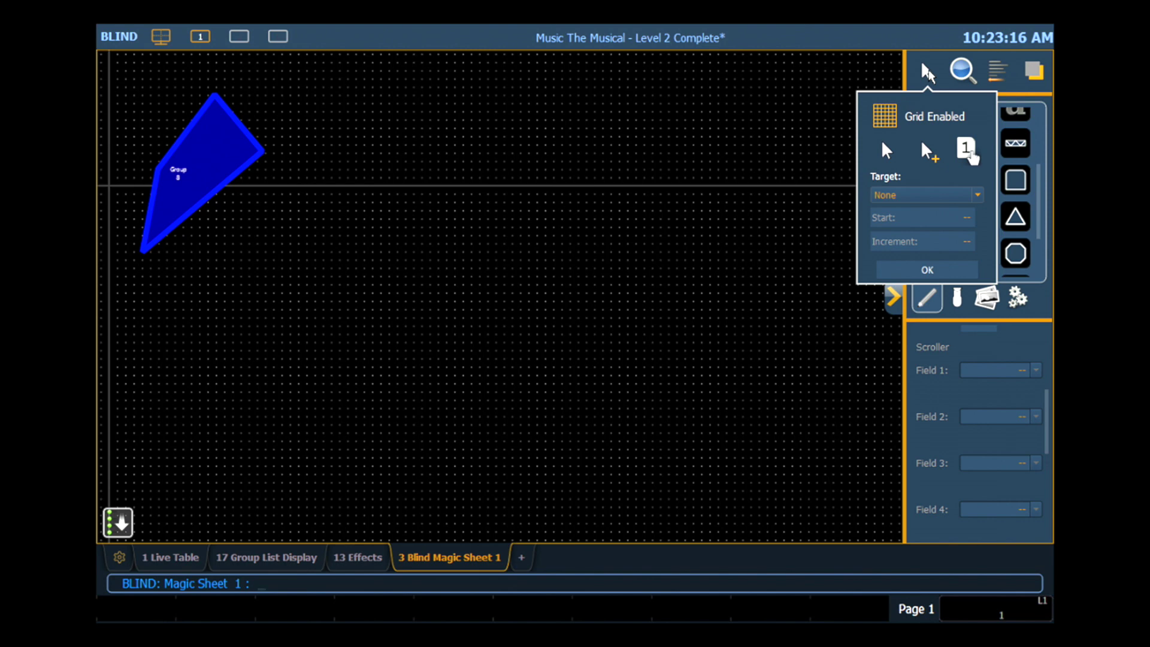
left_click(930, 152)
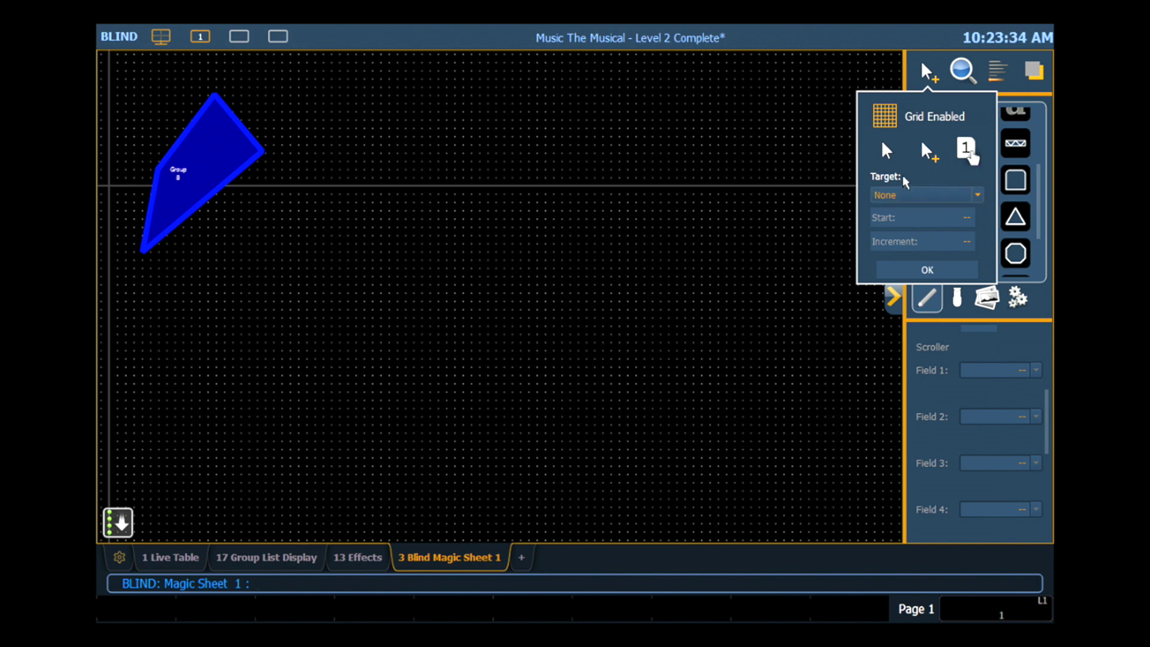
left_click(913, 195)
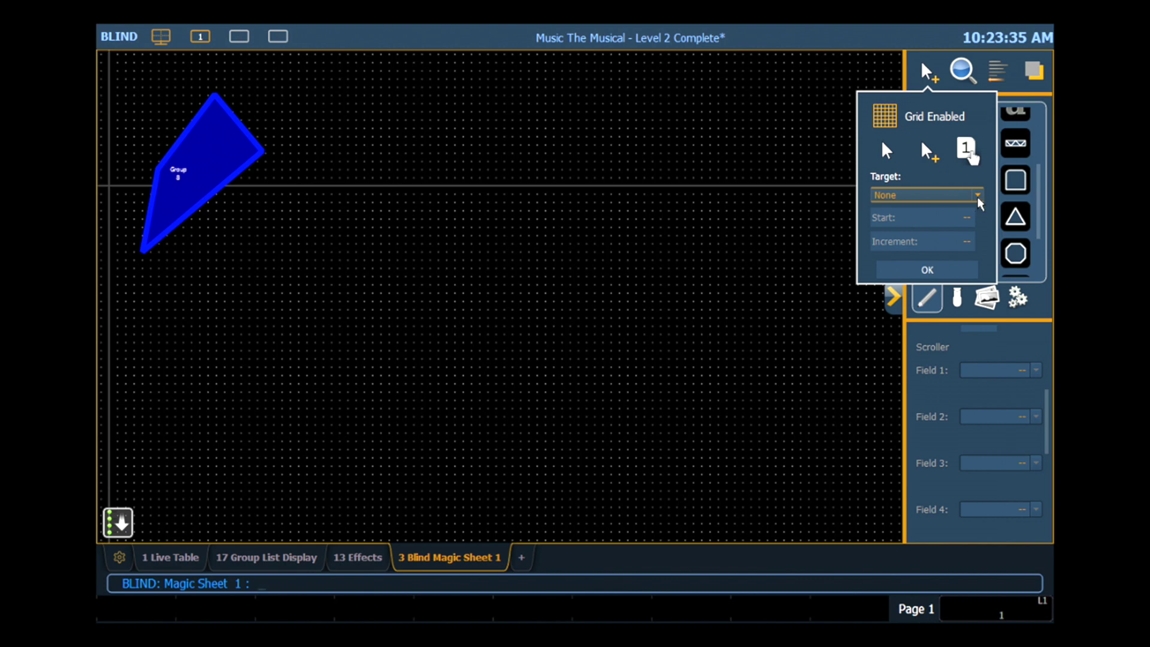
left_click(913, 245)
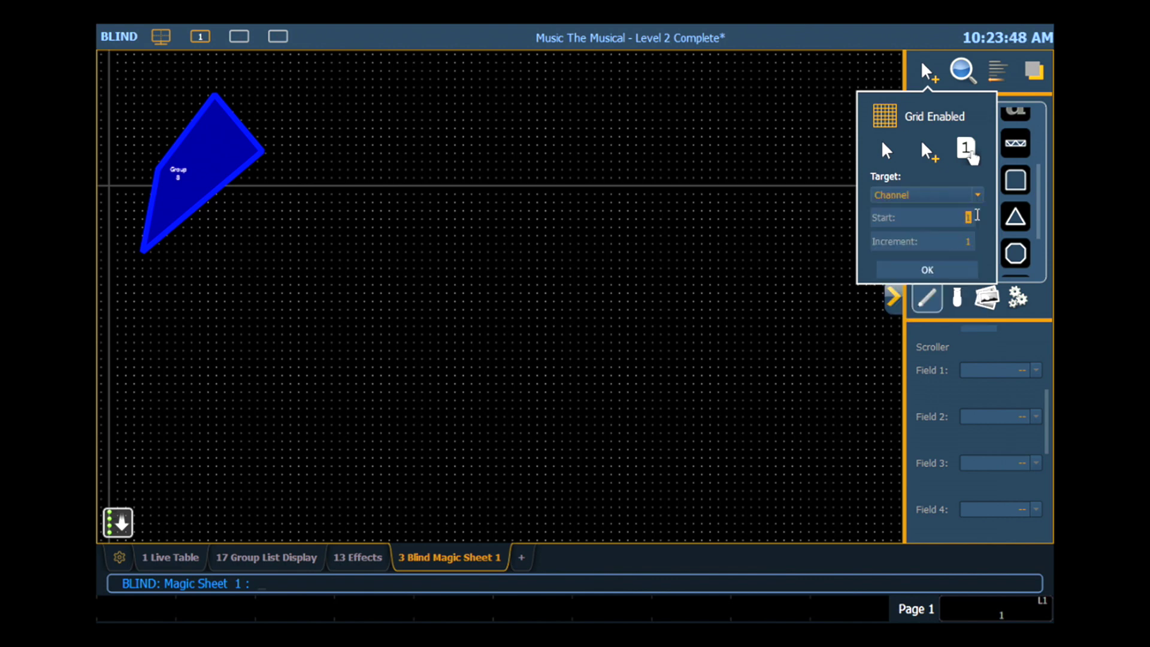
left_click(971, 217)
type("56")
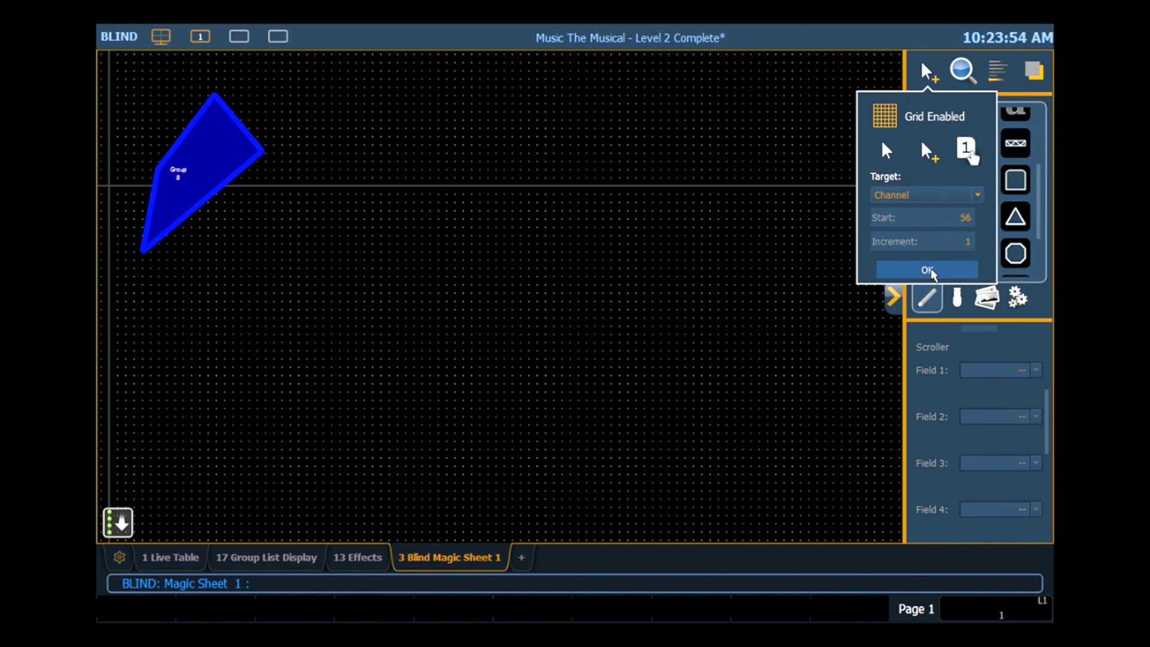
left_click(927, 269)
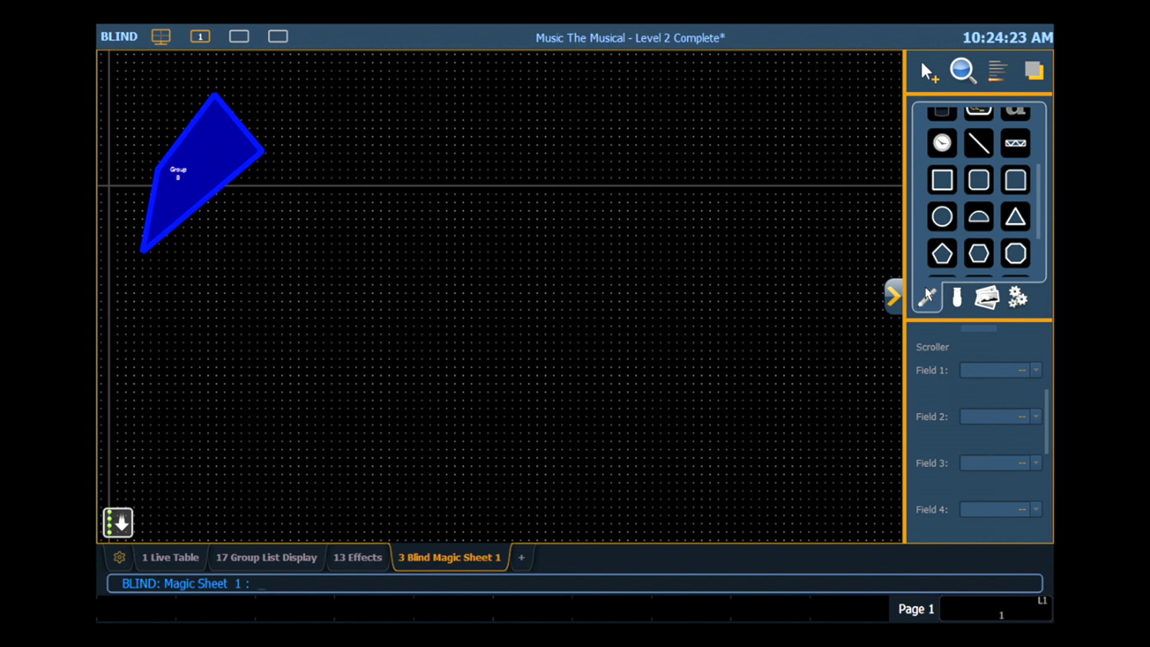
Place seven Selador fixture symbols for channels 56 to 62 in a loose staggered row beside the Group 8 shape and finish inserting
left_click(959, 297)
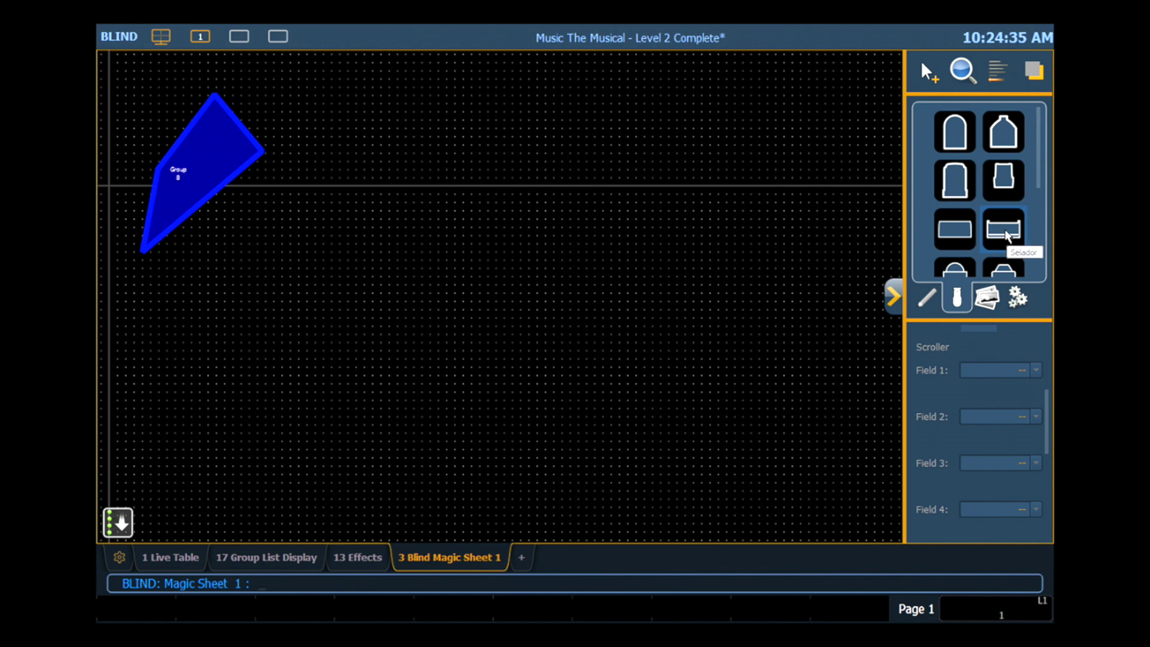
left_click(1004, 230)
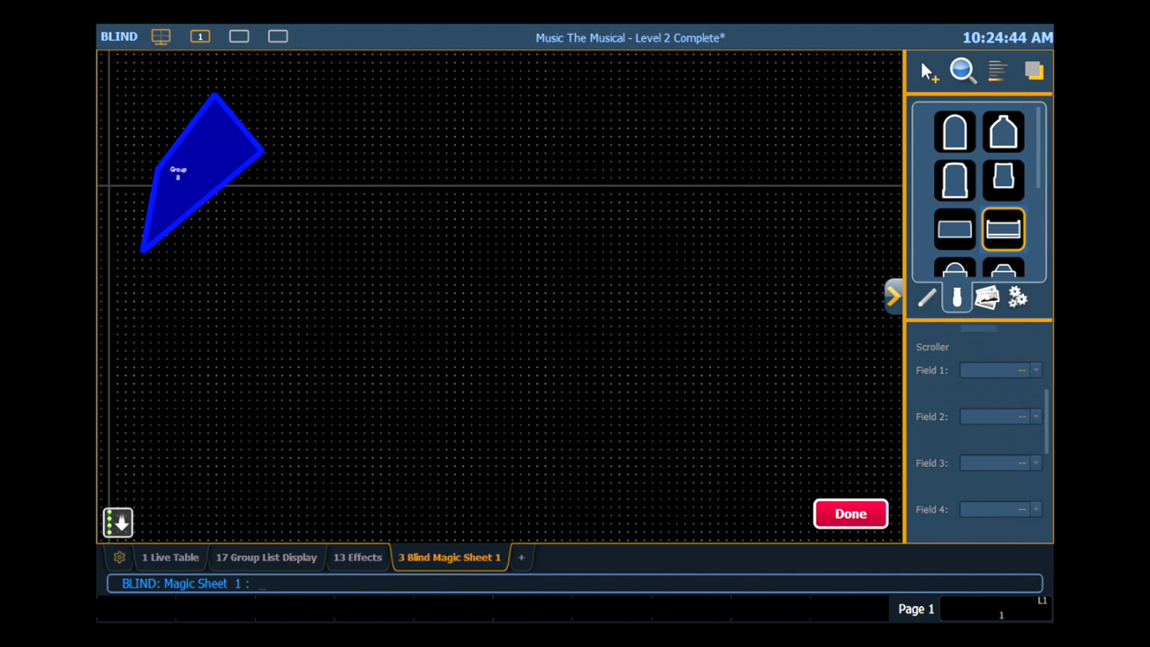
left_click_drag(1004, 229, 261, 261)
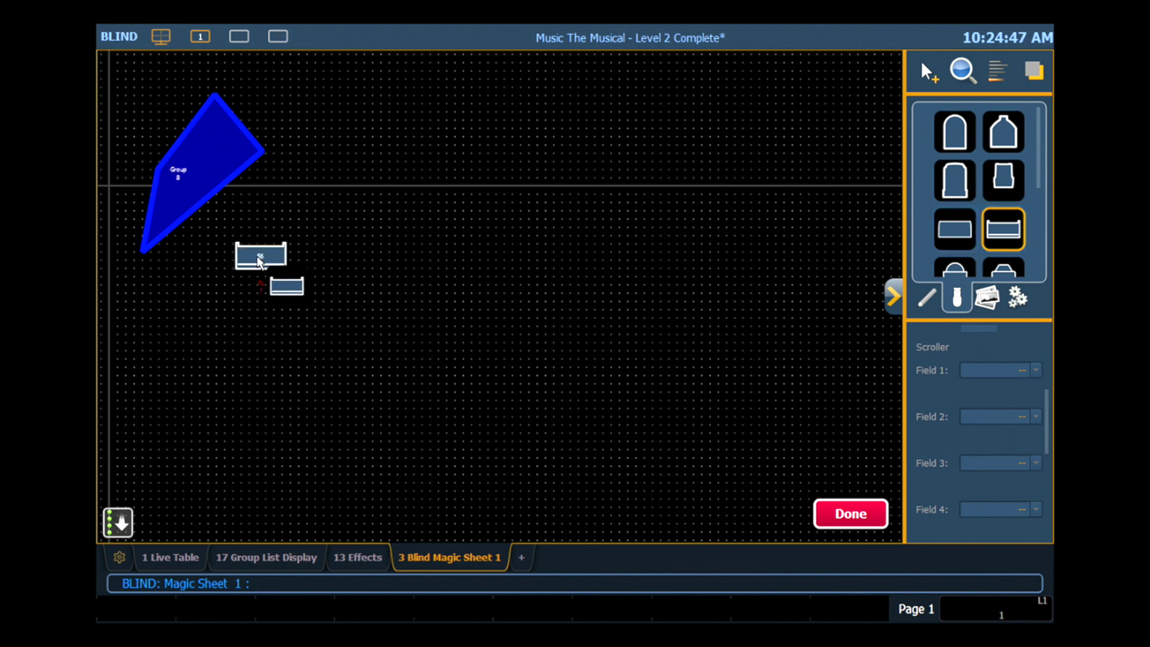
left_click(340, 274)
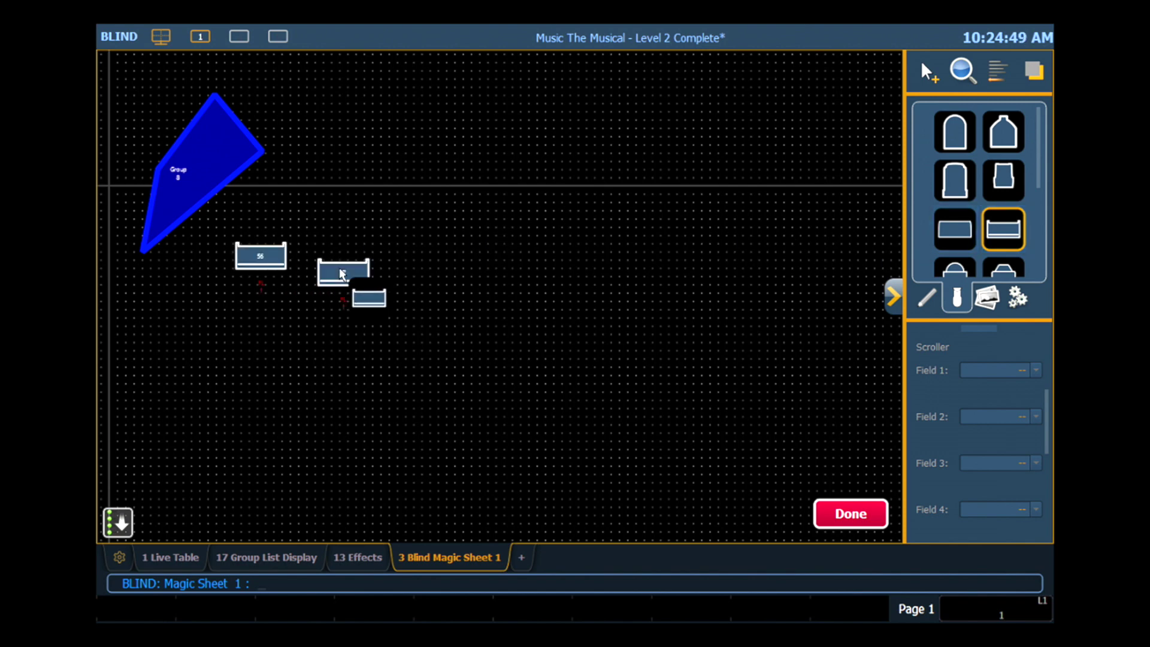
left_click(409, 249)
left_click(474, 265)
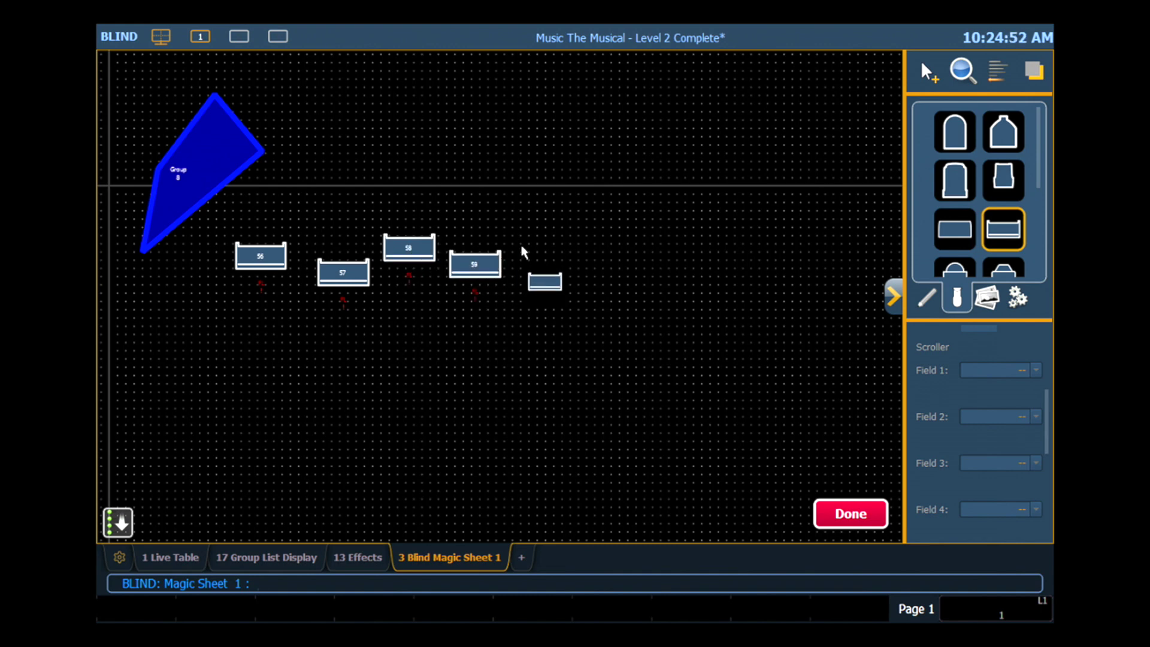
left_click(540, 235)
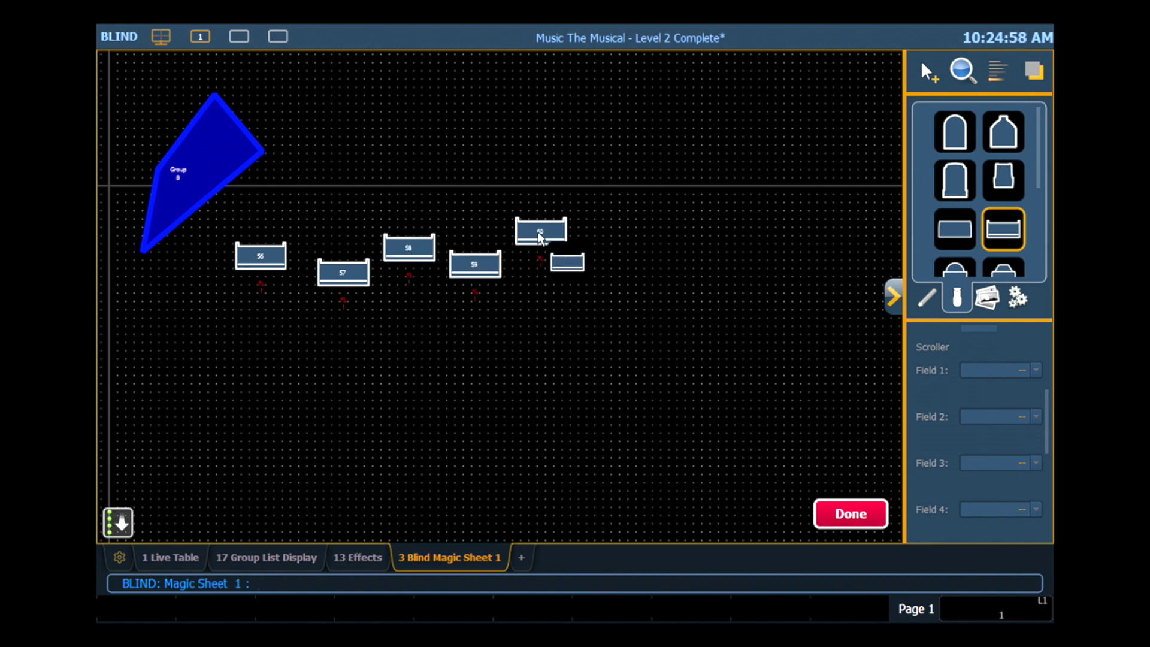
left_click(615, 266)
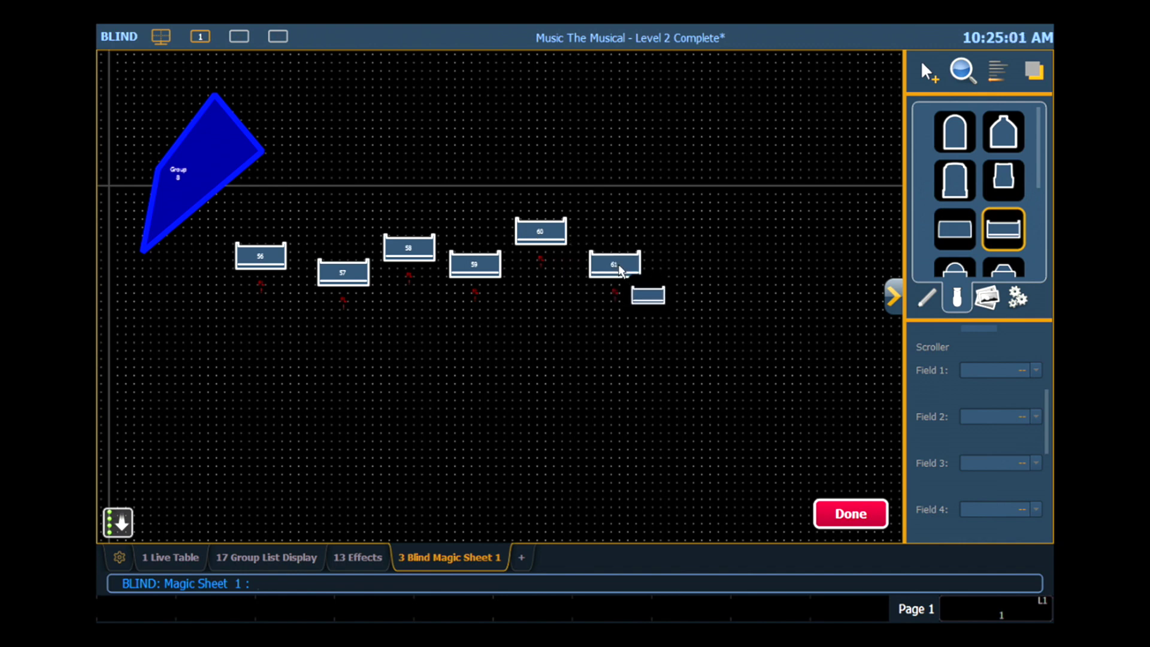
left_click(697, 243)
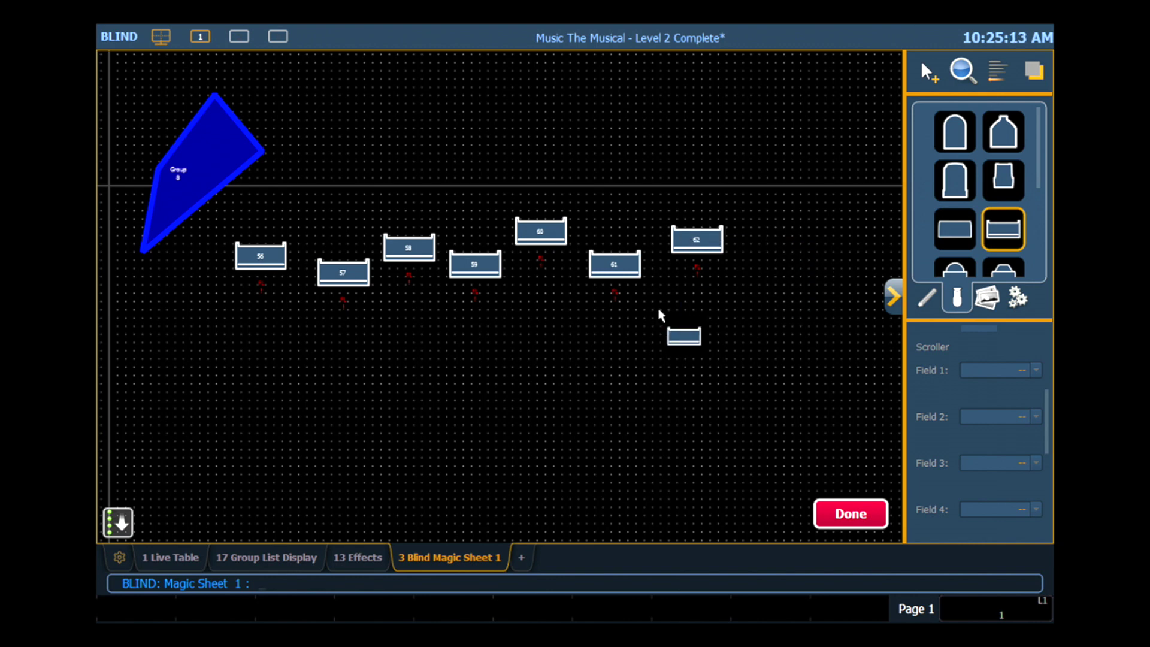
left_click(849, 517)
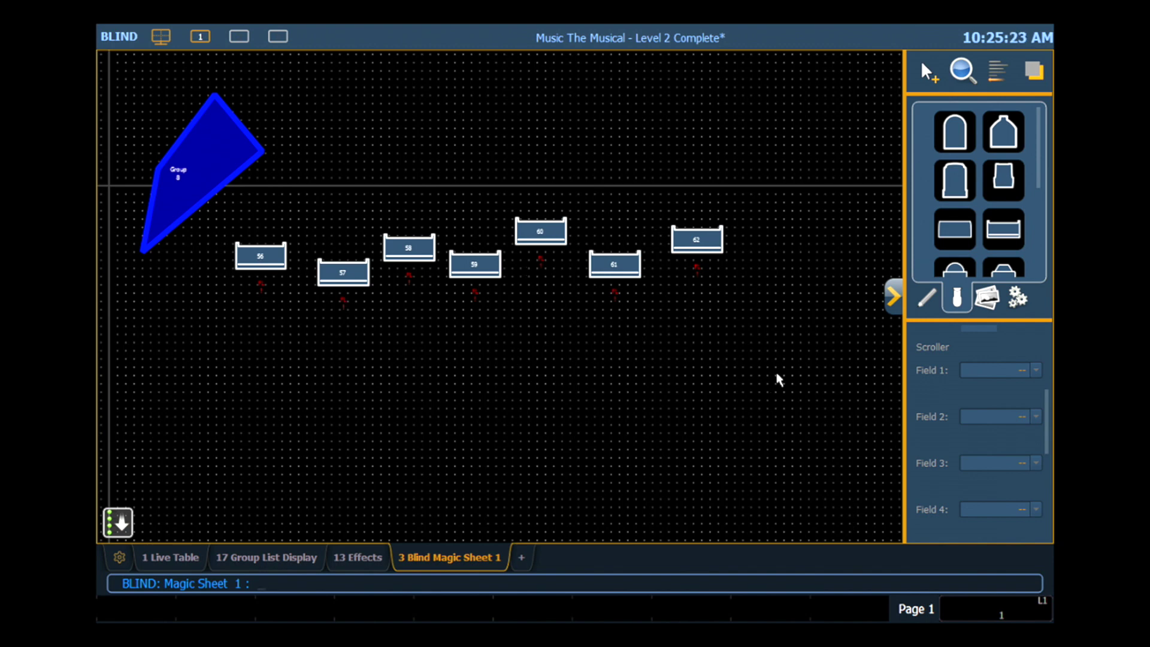
Select all seven Selador symbols, align them by their middles and distribute them horizontally
left_click(930, 75)
left_click(930, 75)
left_click_drag(216, 200, 767, 328)
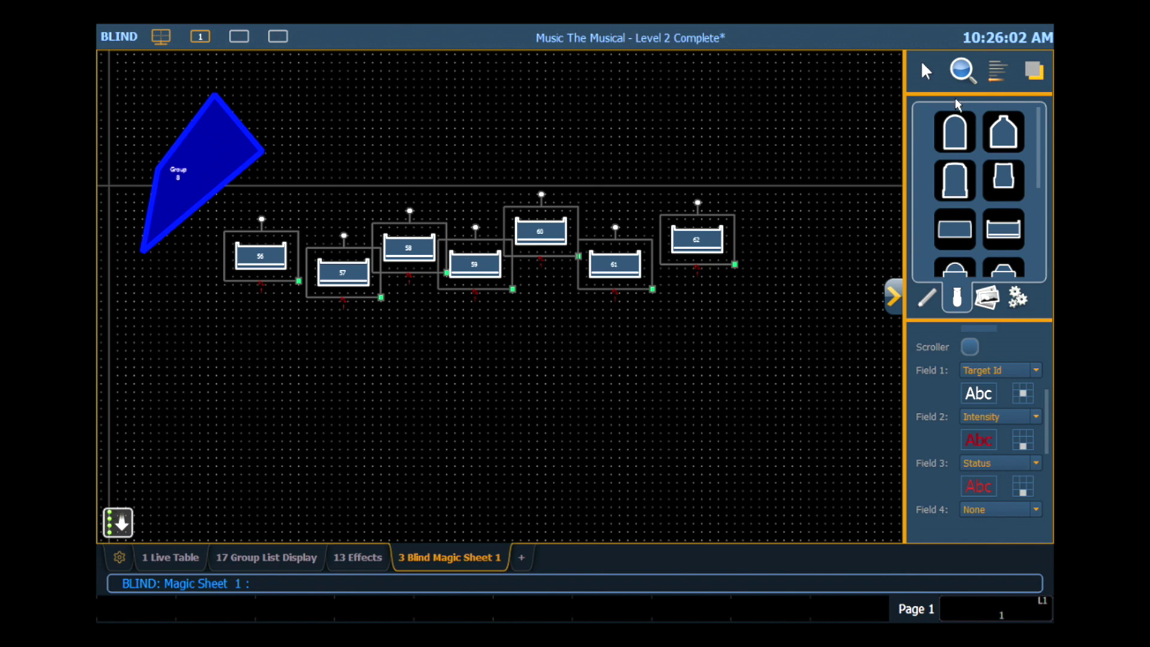
left_click(999, 71)
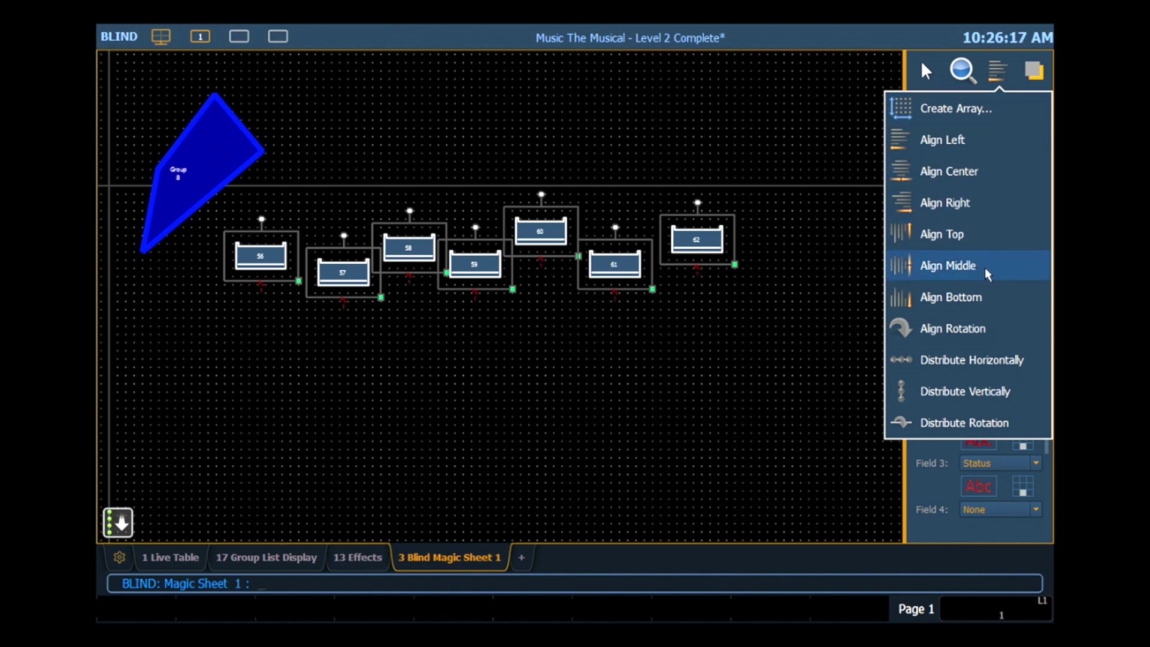
left_click(984, 267)
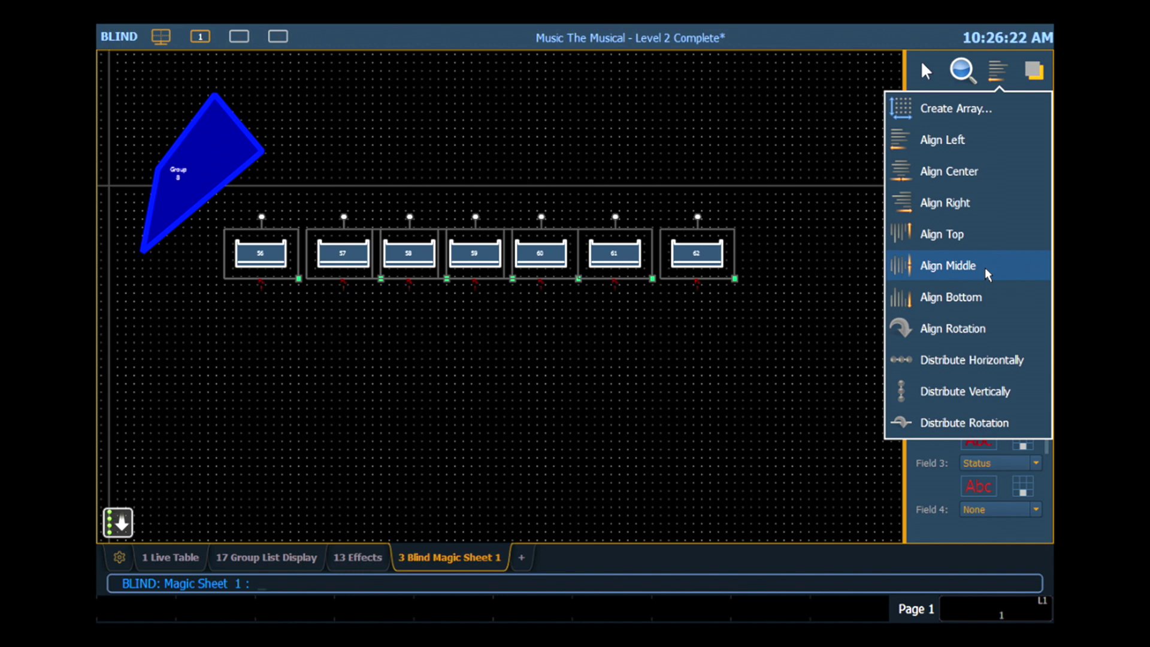
left_click(980, 362)
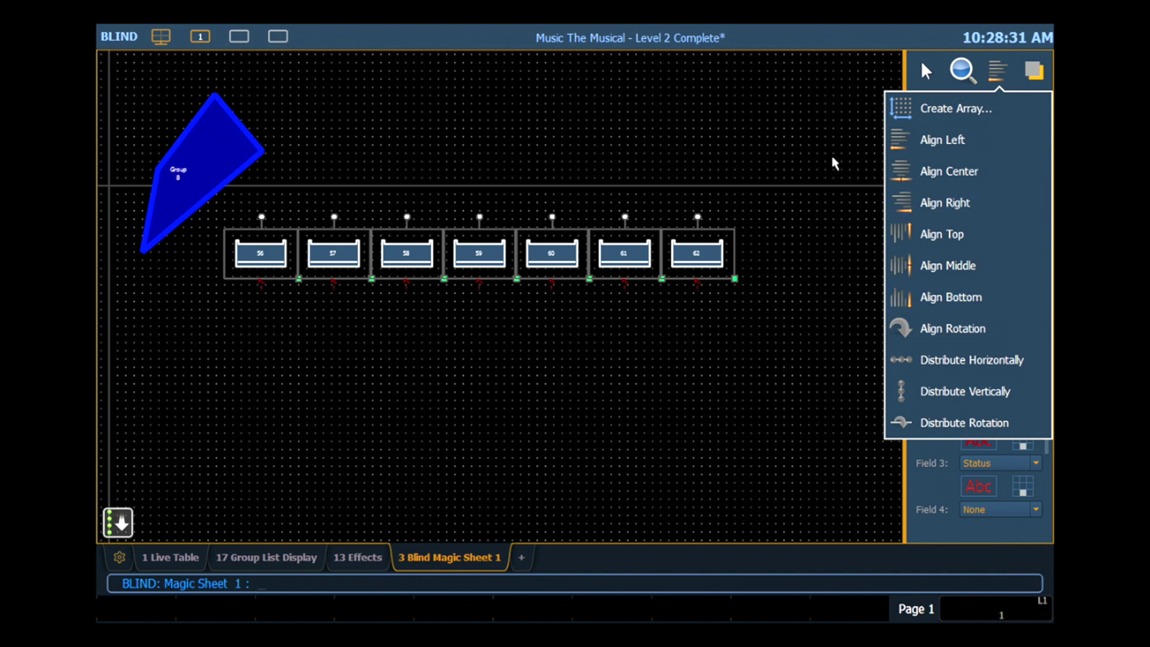
left_click(833, 158)
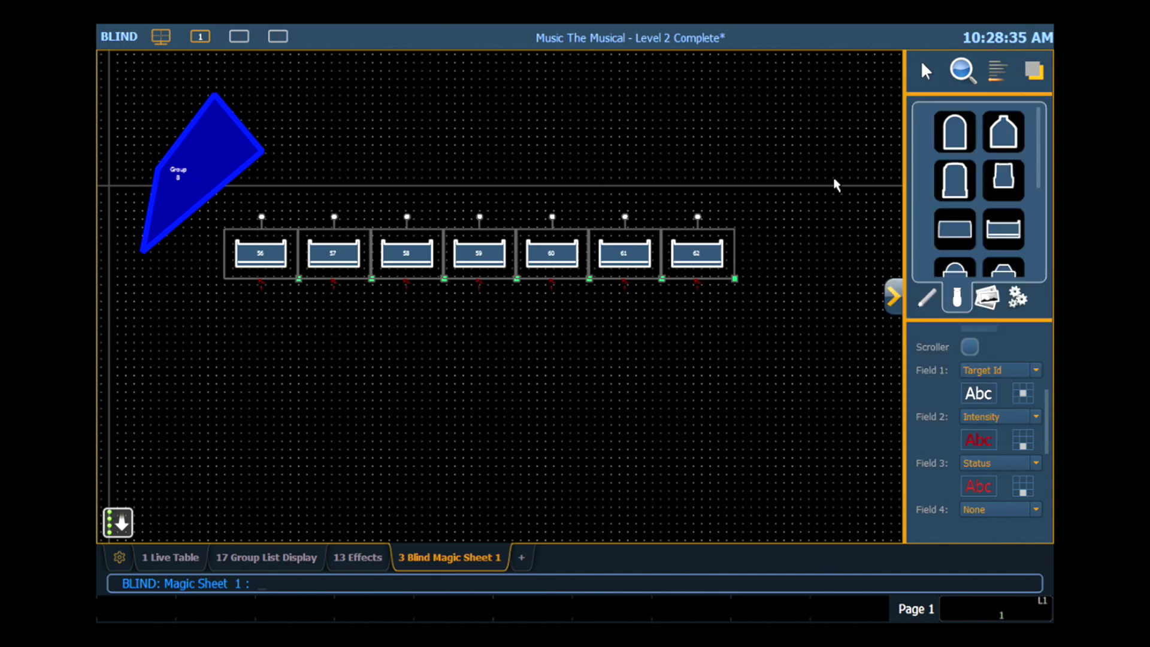
Link the fill of the selected Selador symbols to both channel color and channel intensity
scroll(937, 365, "up", 3)
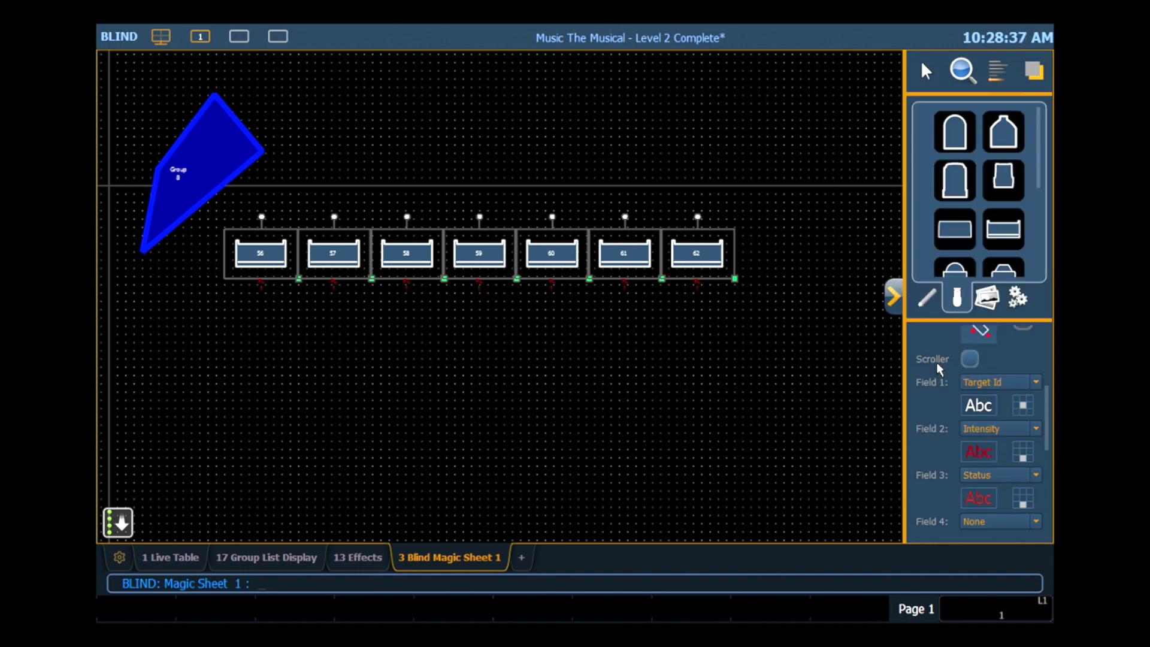
scroll(933, 361, "up", 2)
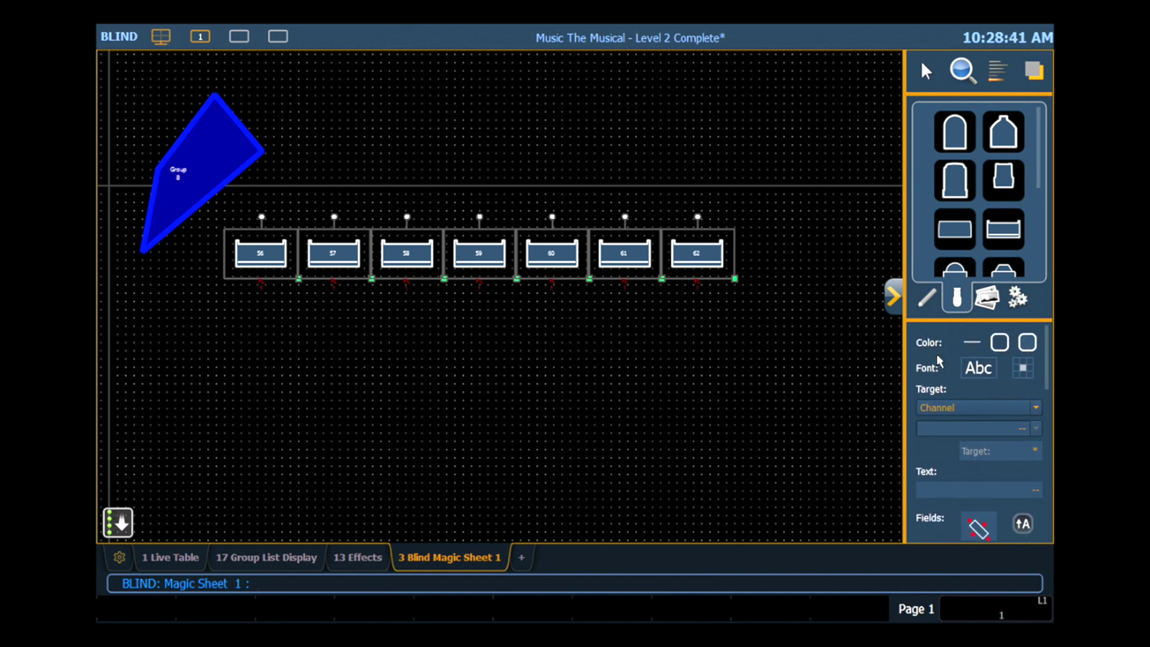
left_click(1030, 344)
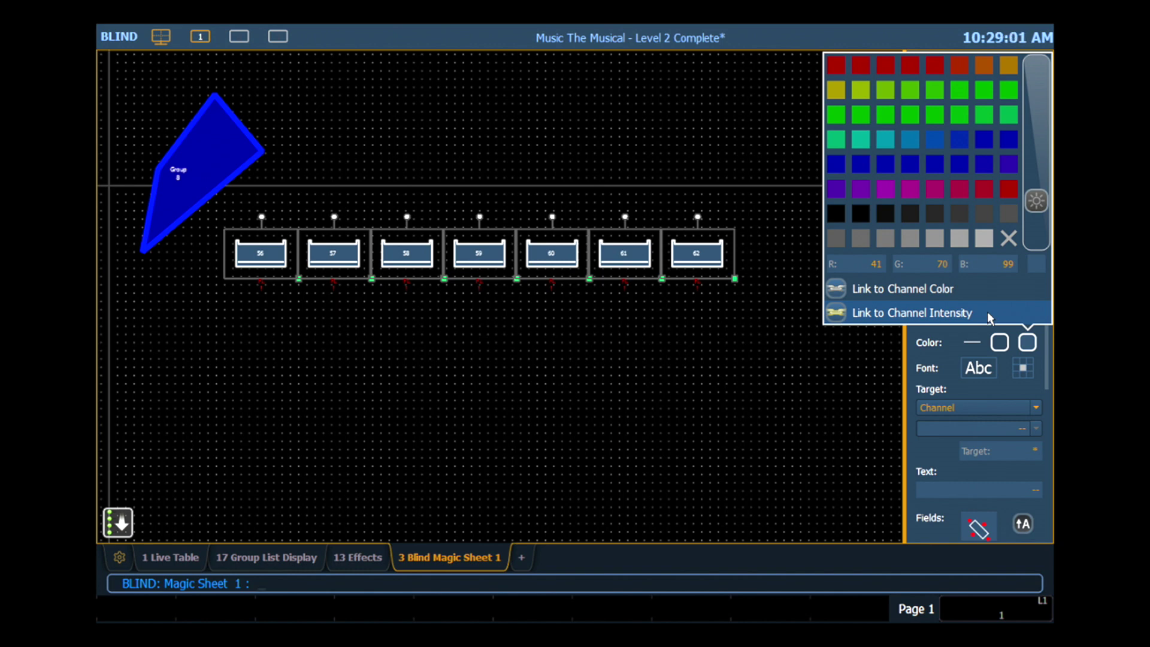
left_click(936, 290)
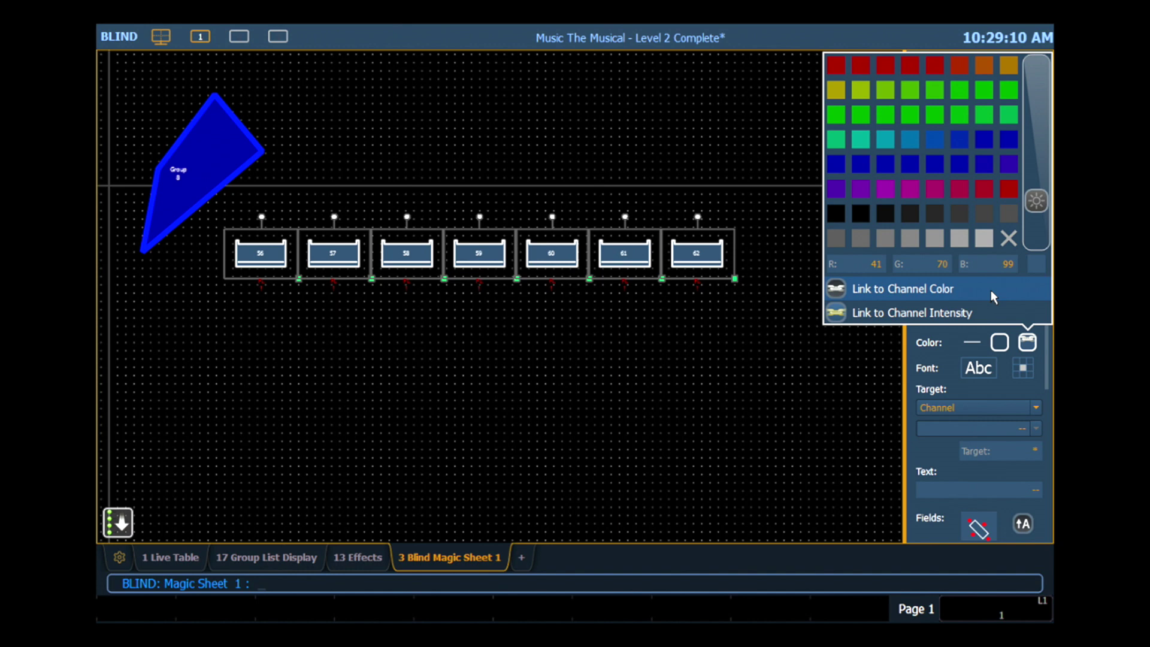
left_click(968, 317)
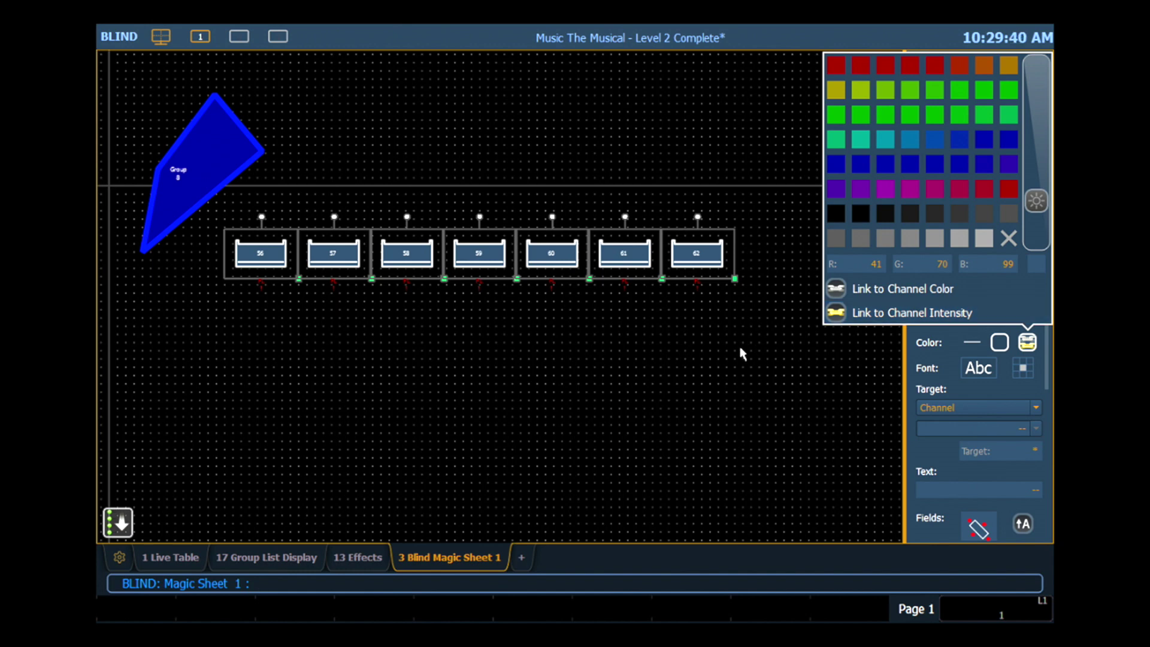
left_click(741, 353)
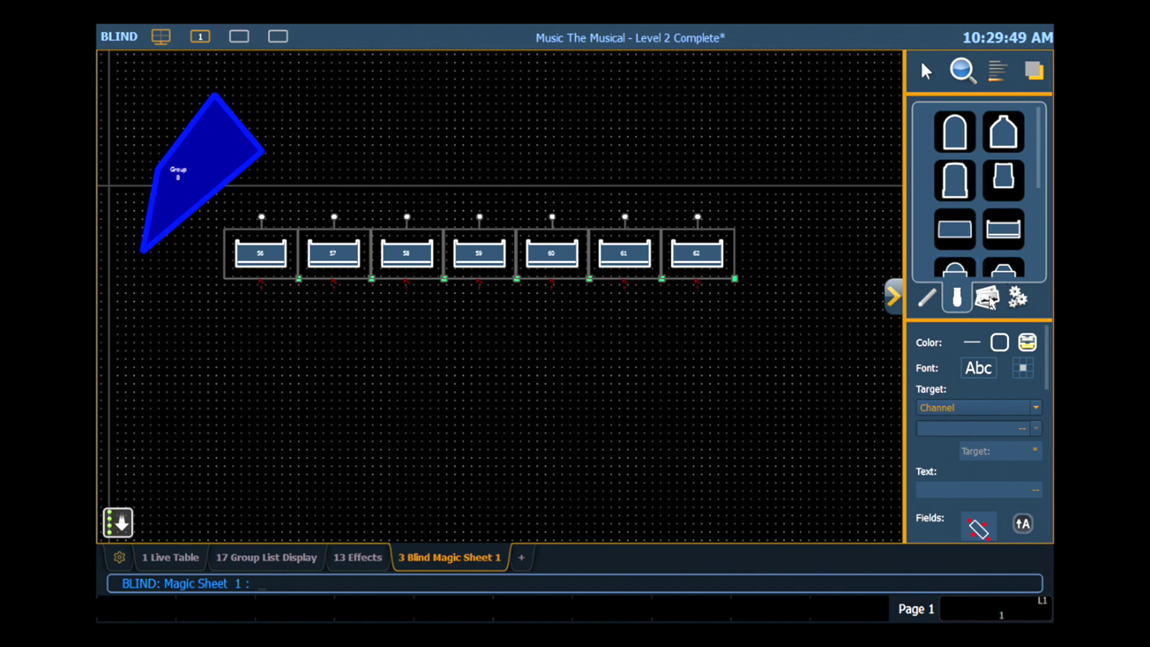
Import the "VariLite Gobo Wheel 7 color gobo 1" image from the Gobos folder into the magic sheet's image library
left_click(989, 300)
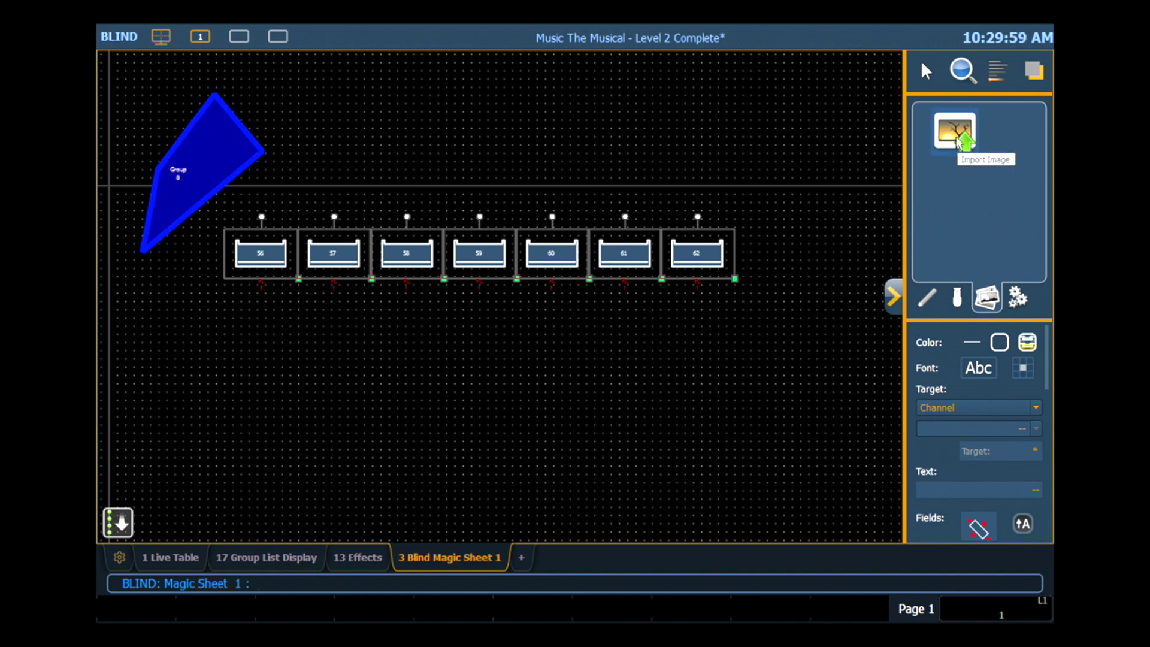
left_click(958, 142)
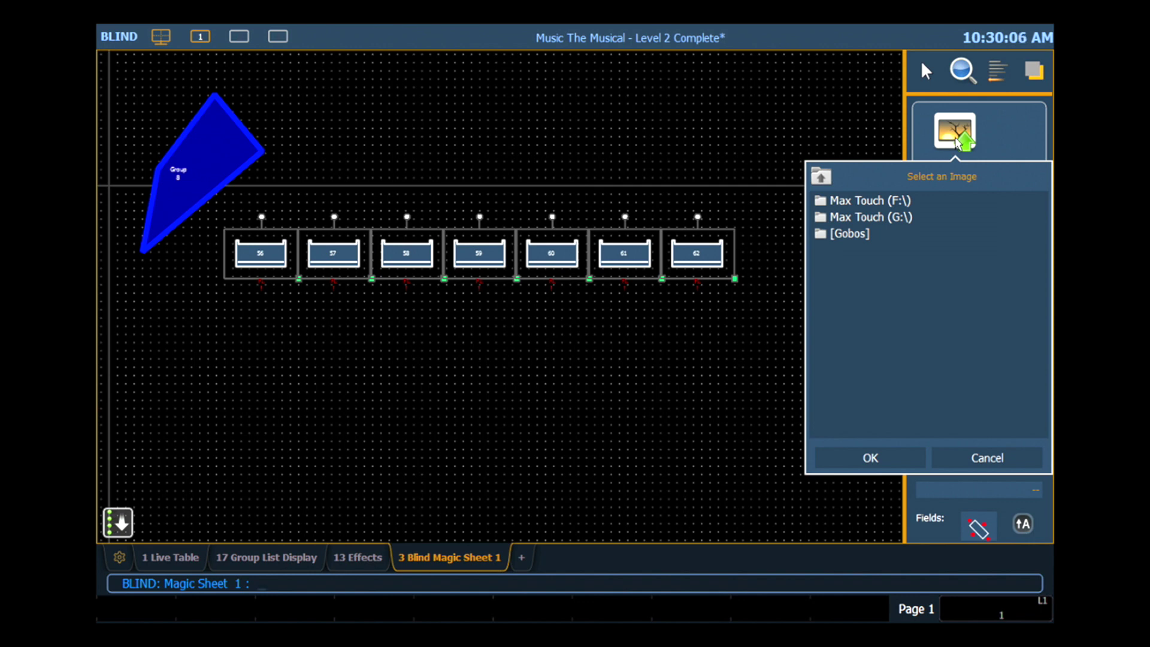
left_click(856, 235)
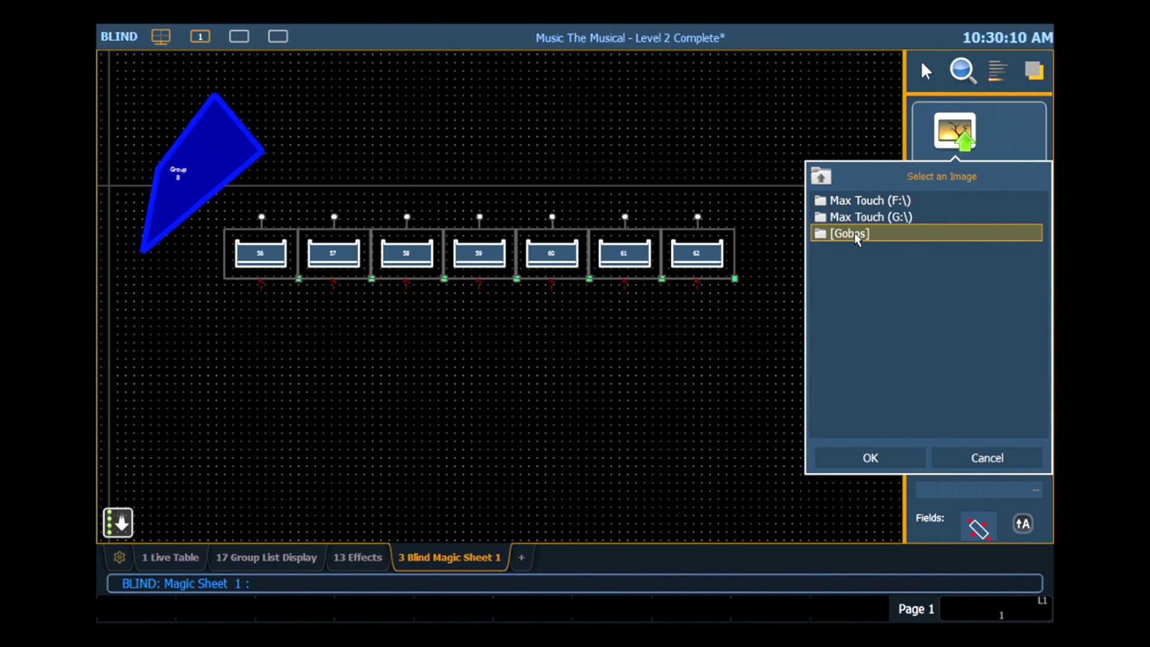
double_click(854, 233)
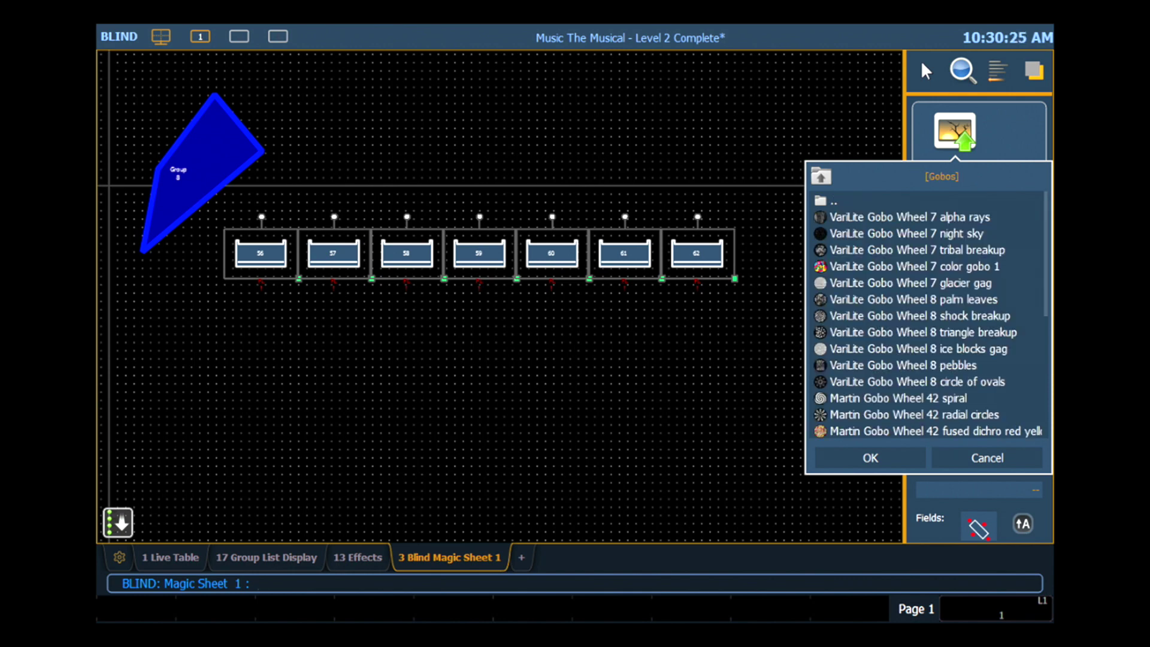
left_click(872, 267)
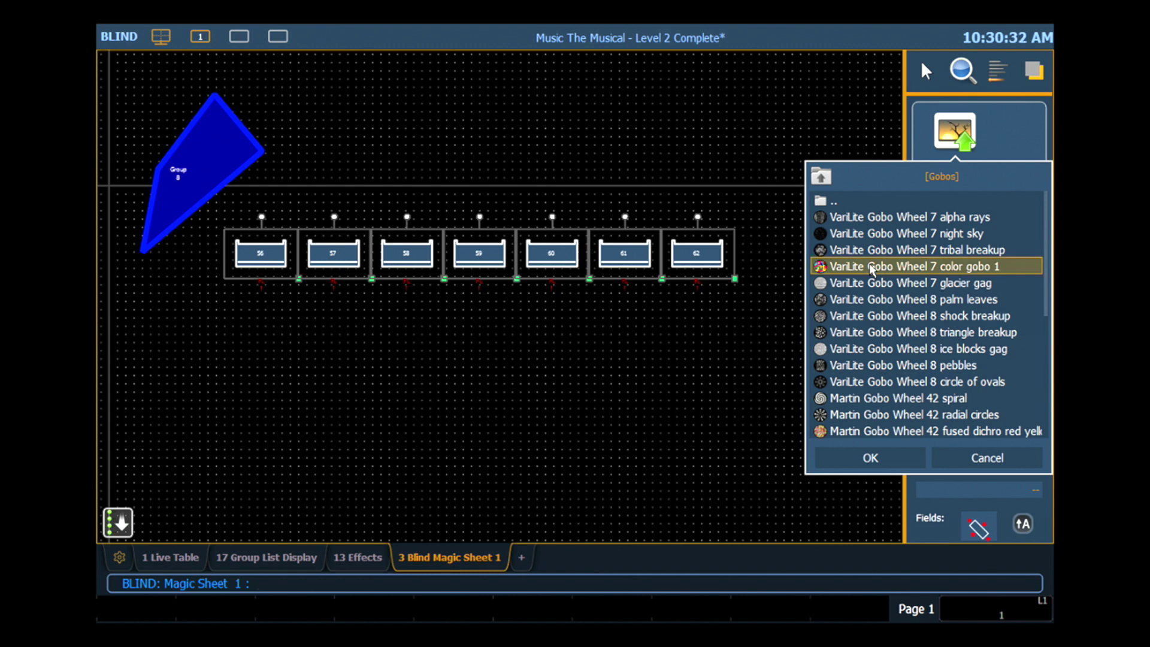
left_click(864, 458)
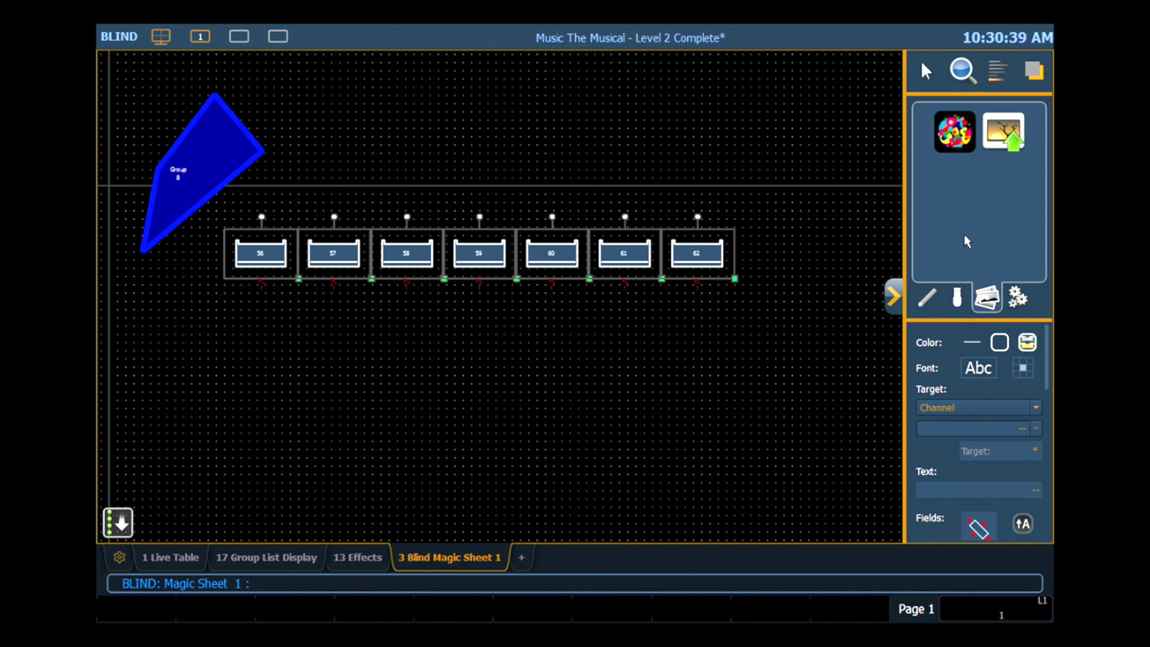
Place the imported gobo image on the magic sheet and move it below and to the right of the channel 62 symbol
left_click(958, 137)
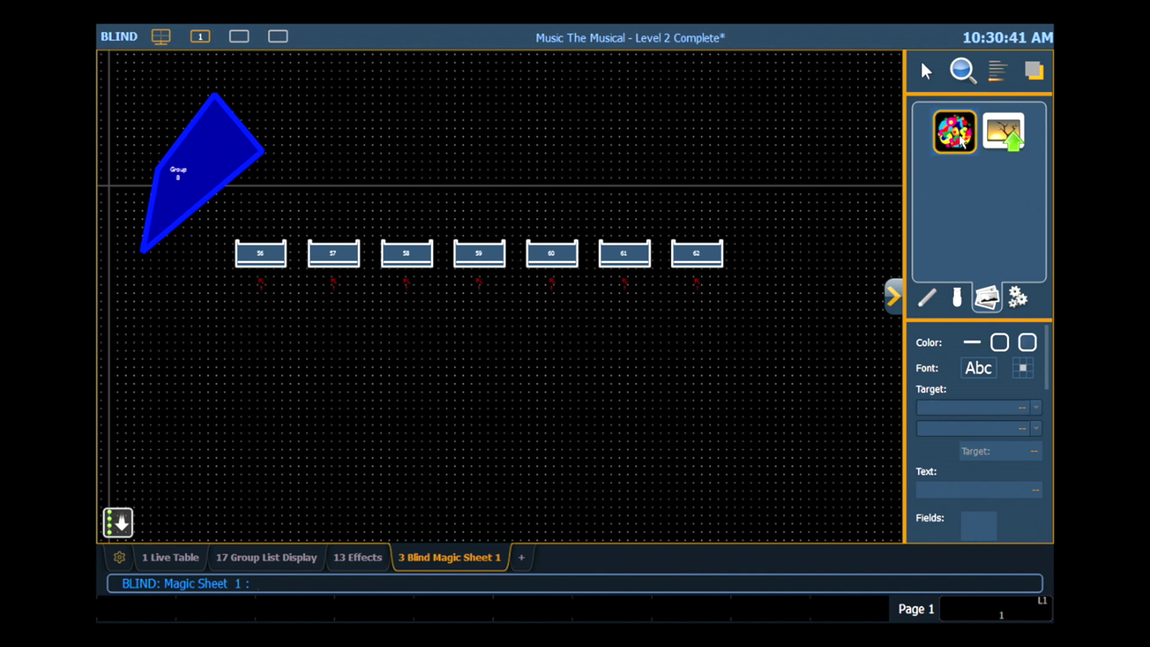
left_click_drag(960, 141, 565, 167)
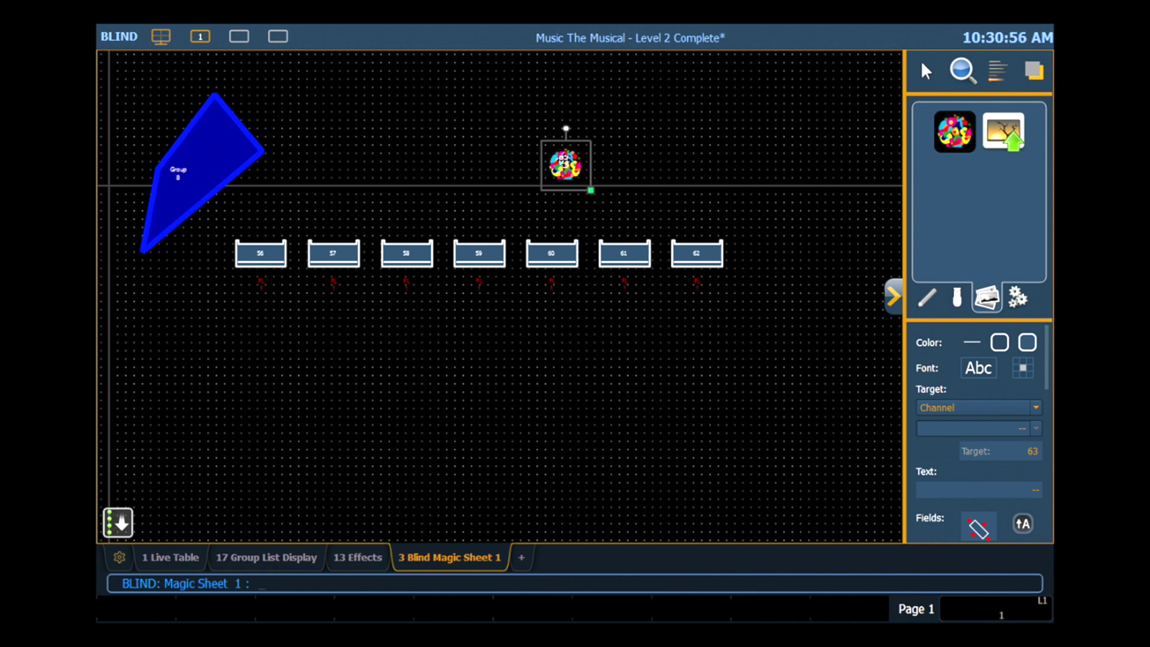
left_click_drag(565, 165, 783, 375)
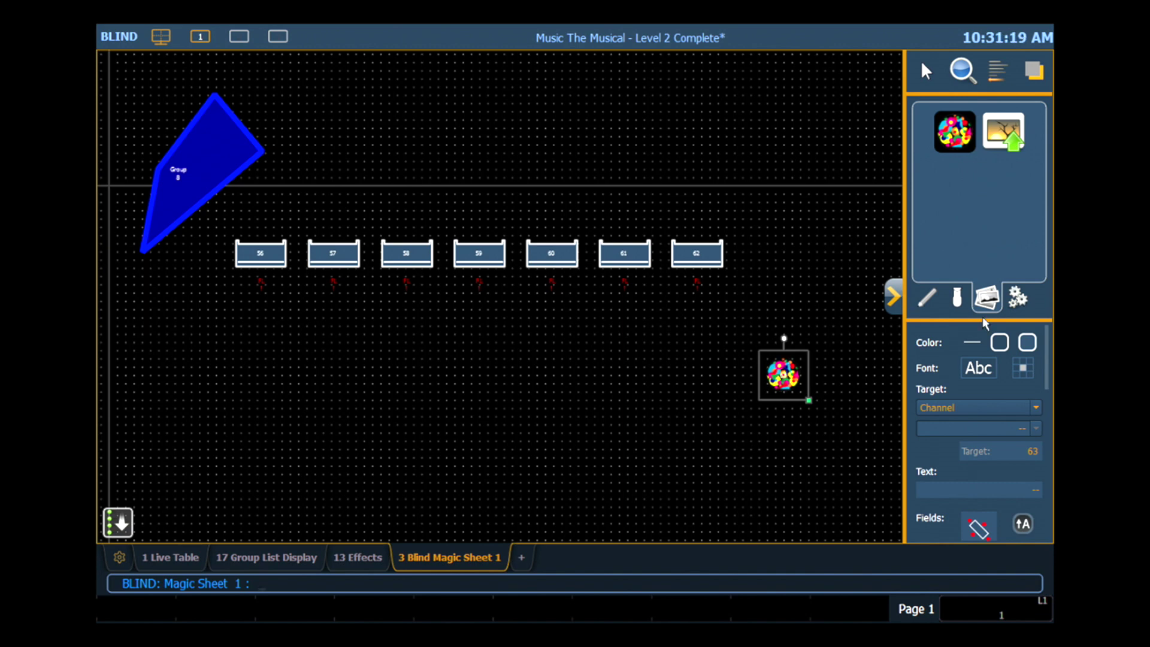
Examine the magic sheet's Display Behavior options, keeping Normal Display
left_click(1019, 297)
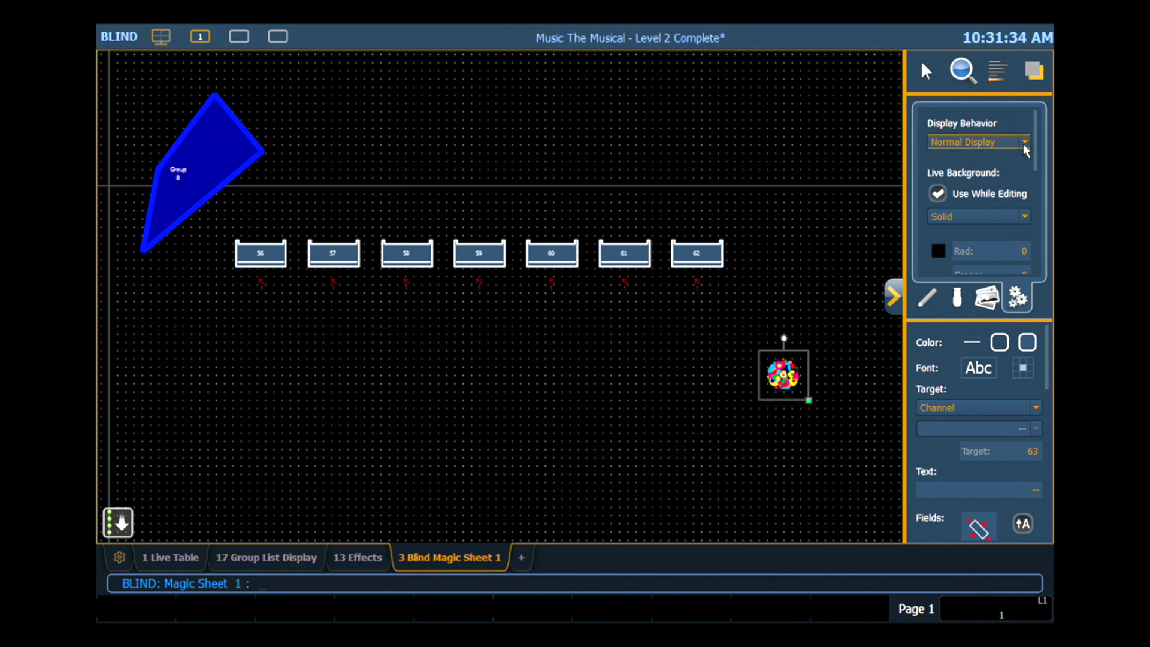
left_click(1025, 142)
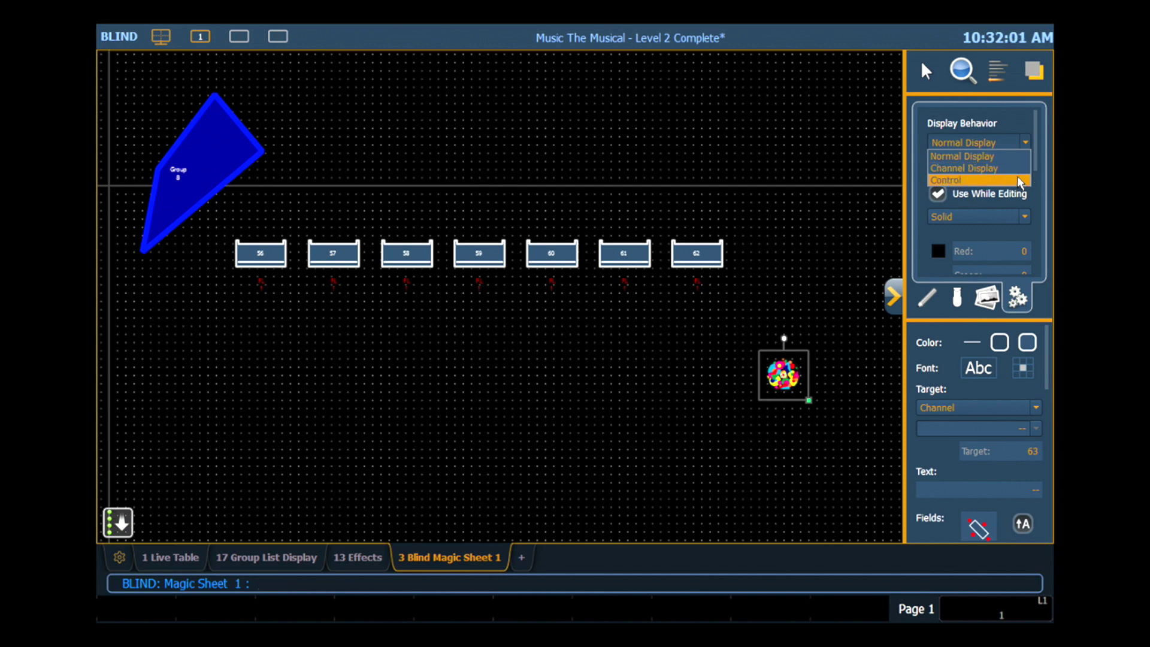
left_click(1007, 156)
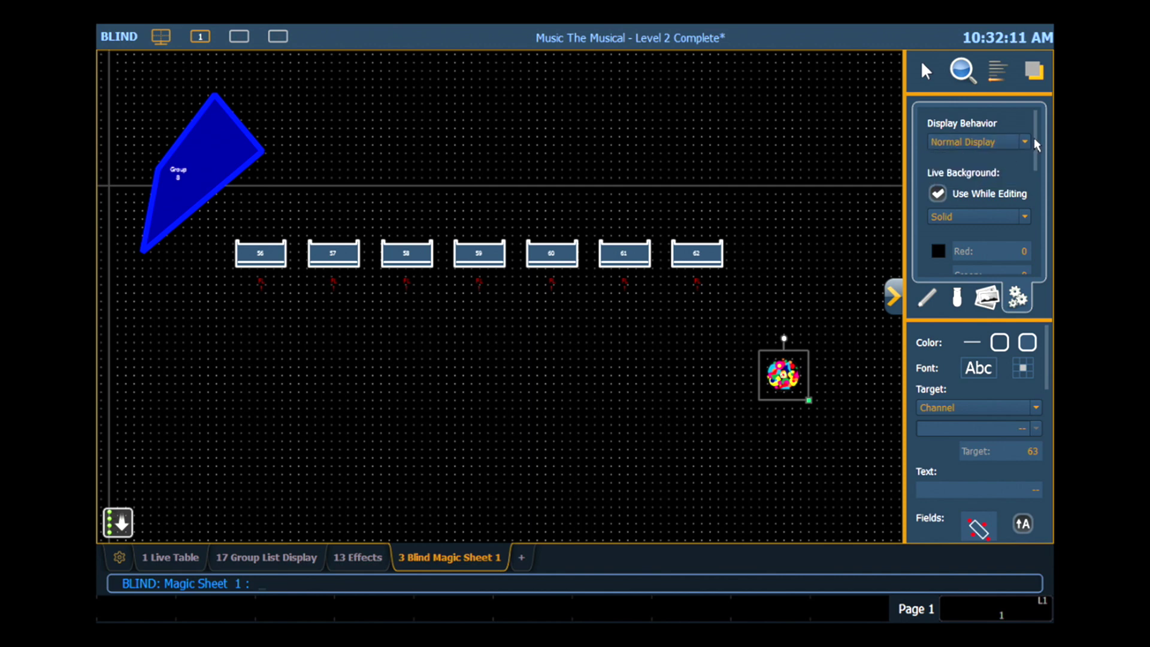
Change the magic sheet's live background from a solid fill to Gradient
left_click_drag(1035, 139, 1034, 160)
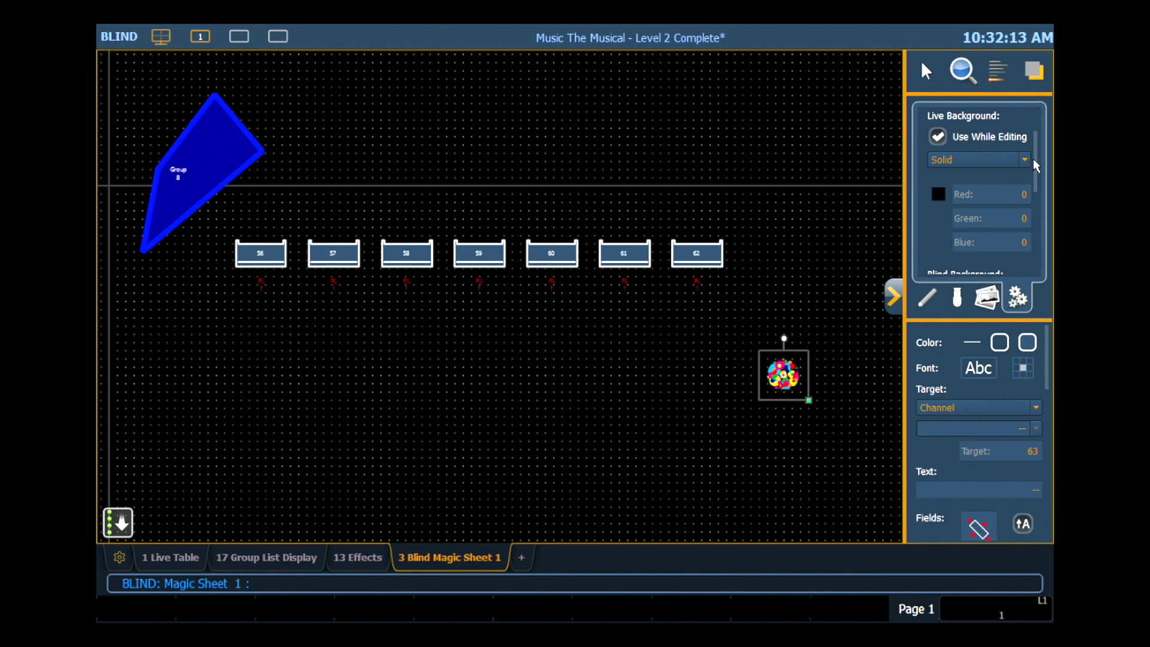
scroll(1033, 157, "down", 3)
mouse_move(1032, 181)
left_mouse_down()
mouse_move(1039, 214)
mouse_move(1040, 163)
left_mouse_up()
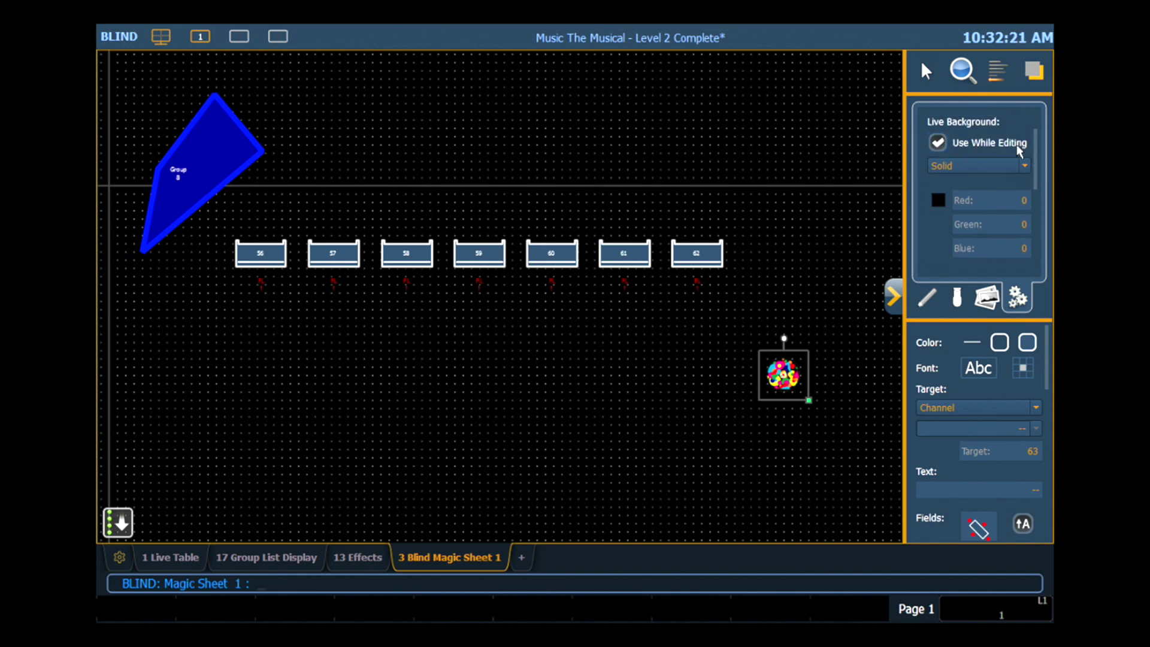
left_click(1025, 165)
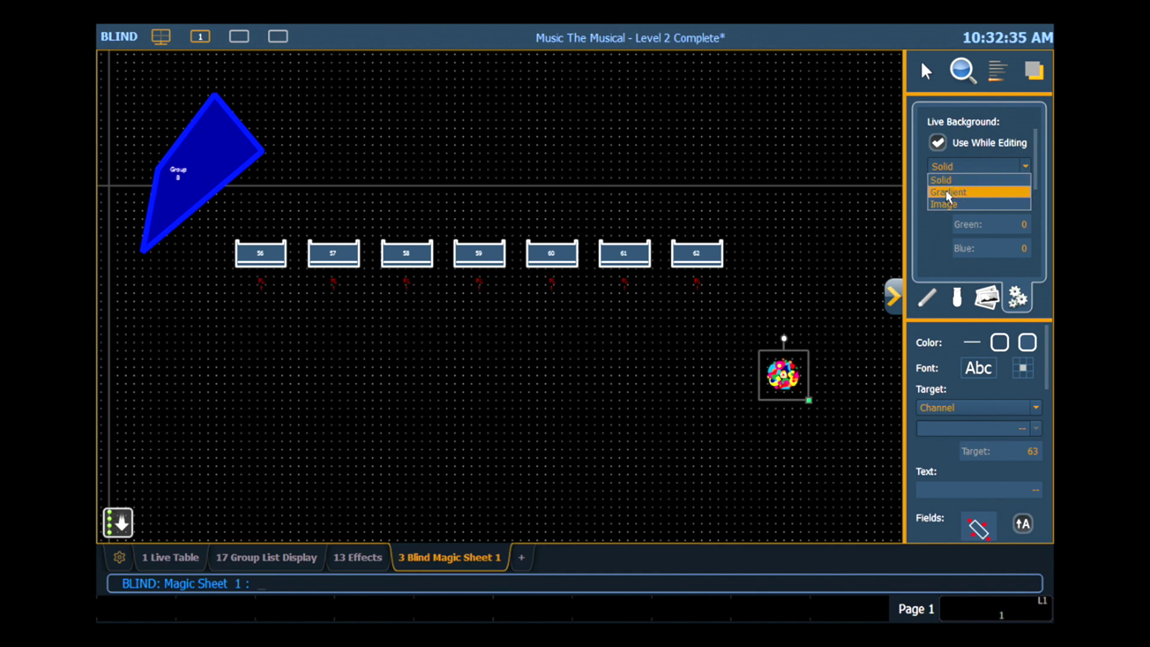
left_click(947, 190)
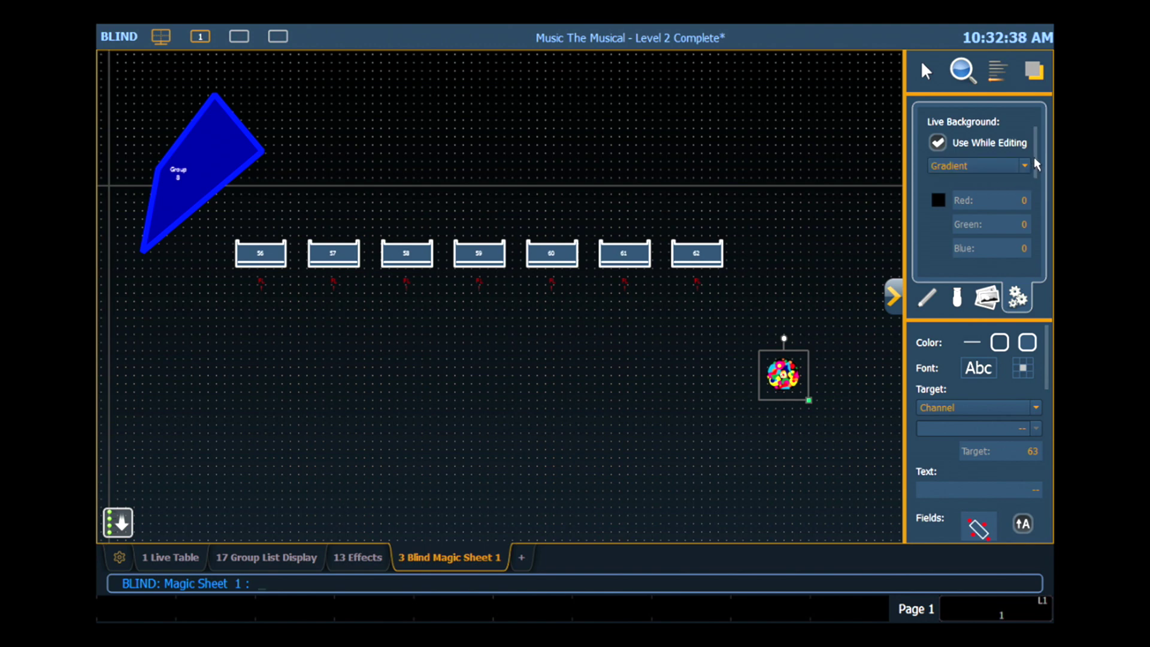
Set the live background gradient's first color to blue (5, 0, 255) and its second color to magenta (255, 0, 199)
left_click_drag(1037, 157, 1037, 183)
left_click(939, 123)
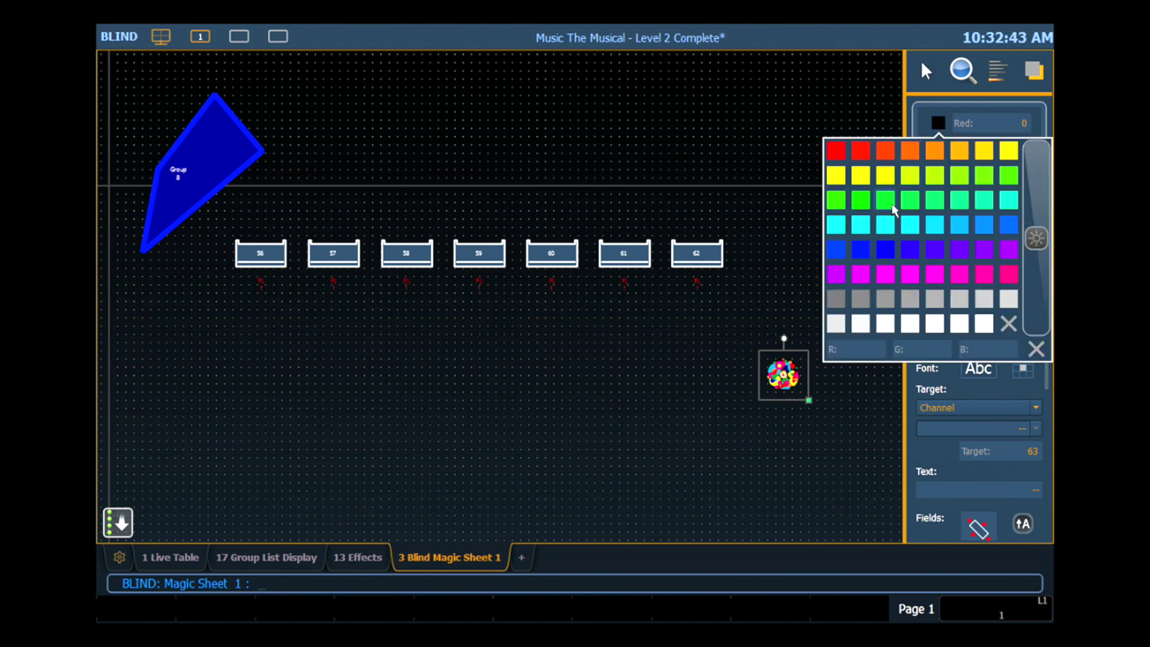
left_click(890, 249)
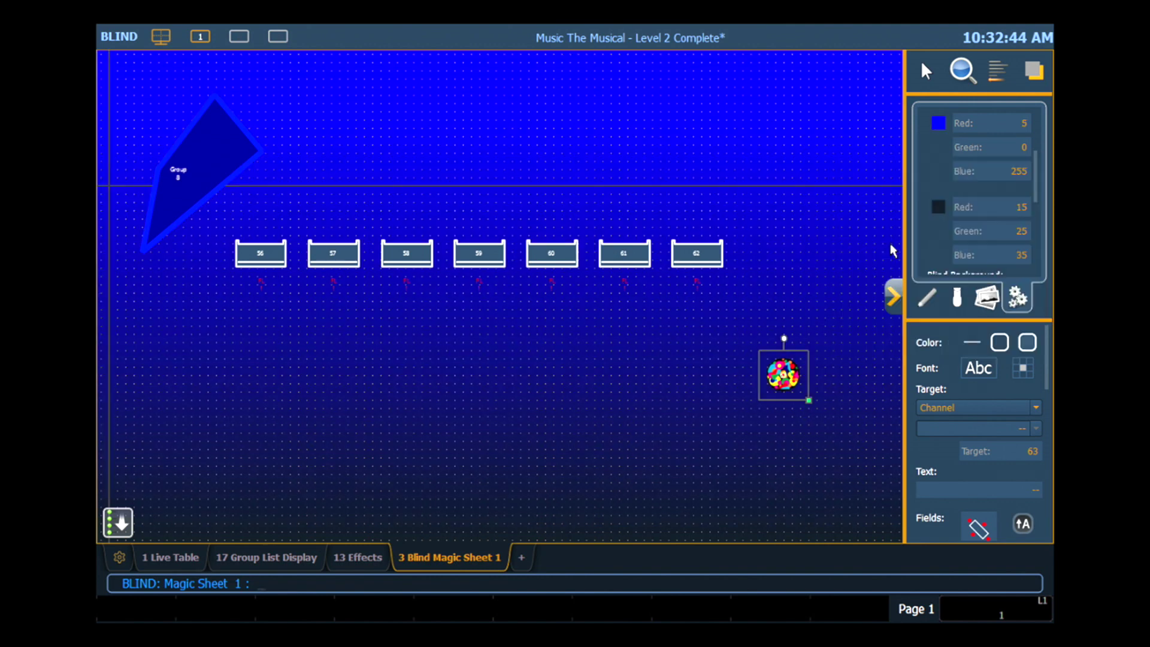
left_click(940, 209)
left_click(935, 357)
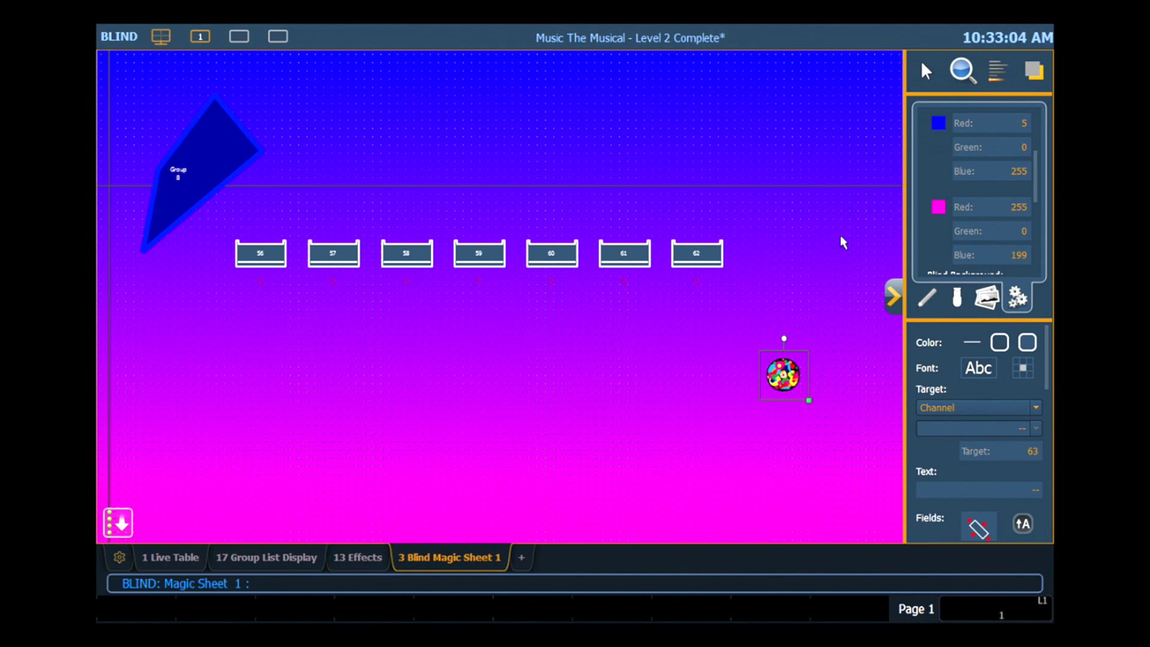
Place a Round Rectangle below the channel 56 symbol and enlarge it into a wide button
left_click(928, 297)
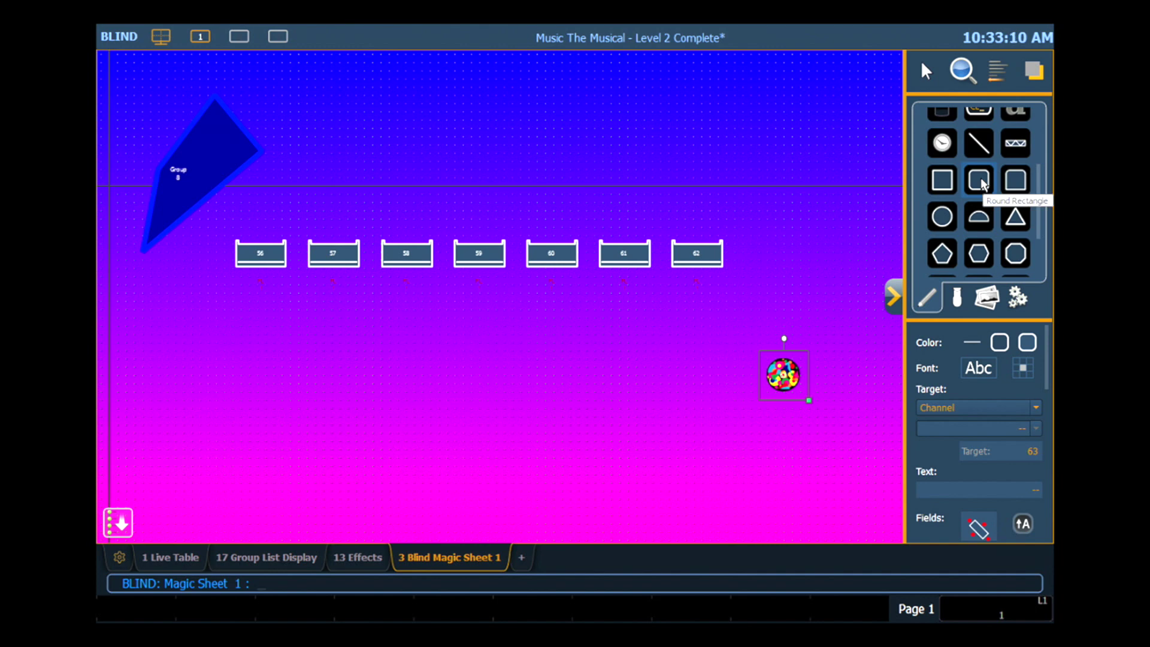
left_click_drag(982, 183, 266, 358)
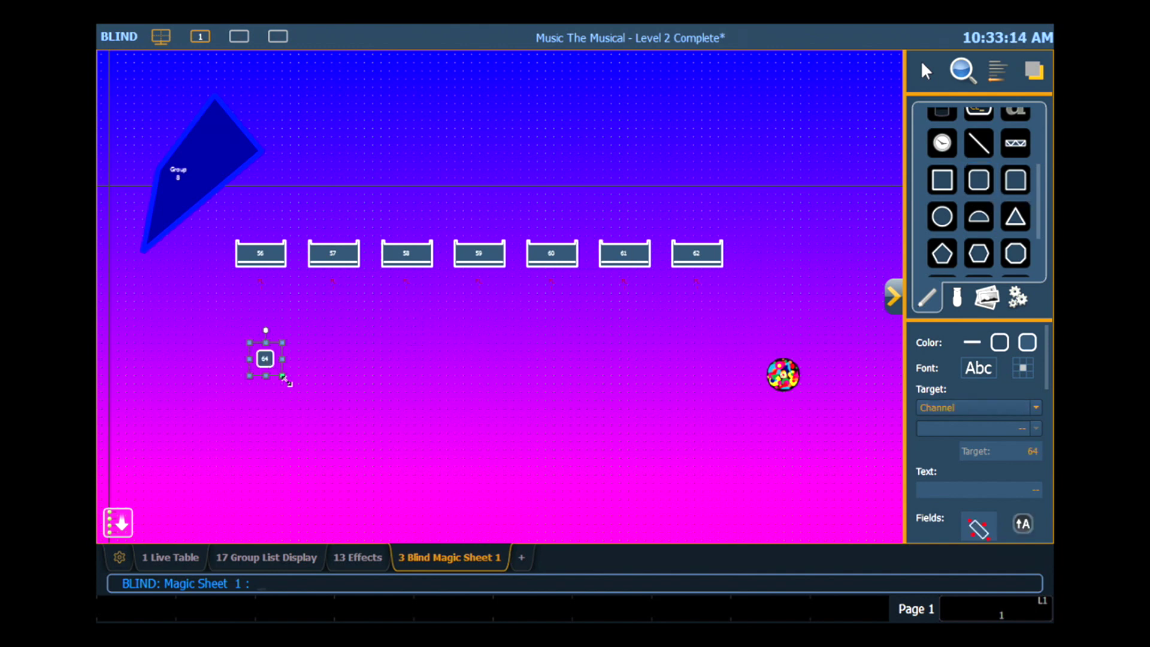
left_click_drag(285, 379, 389, 375)
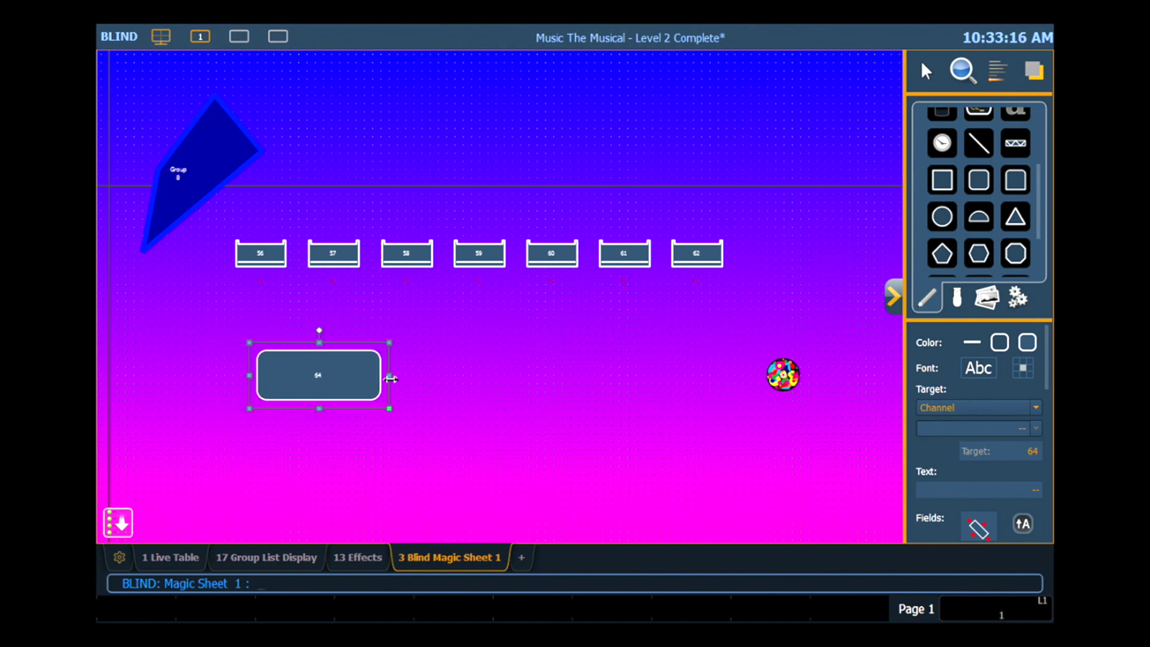
Set the rounded rectangle's target to Color Palette 1
left_click(945, 409)
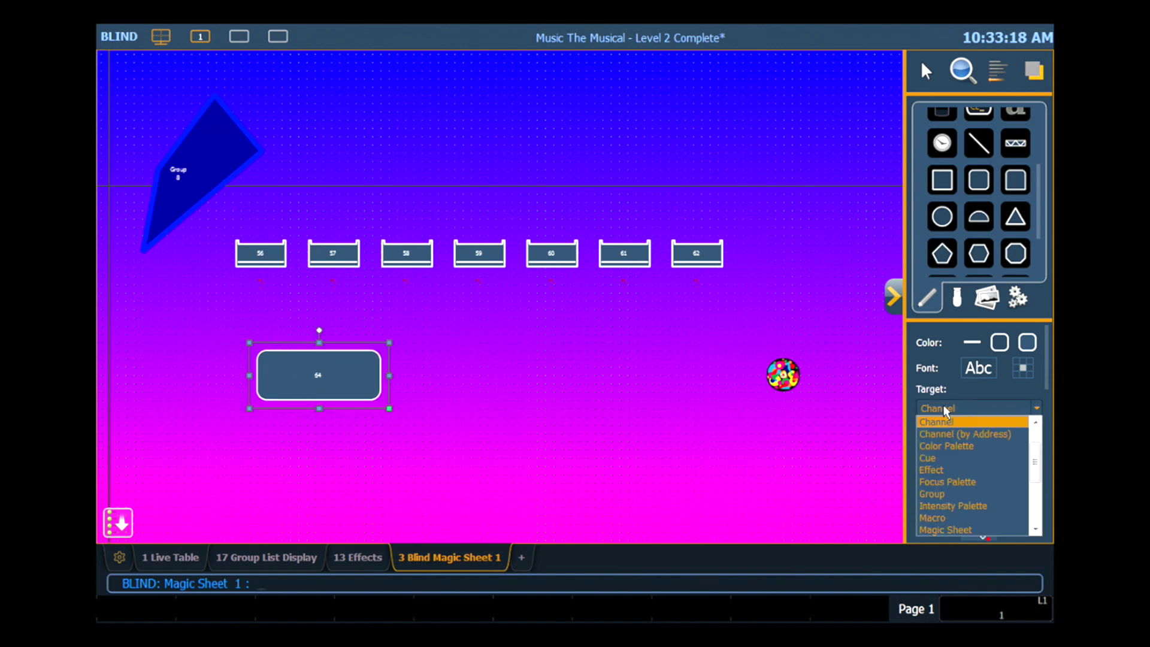
left_click(947, 440)
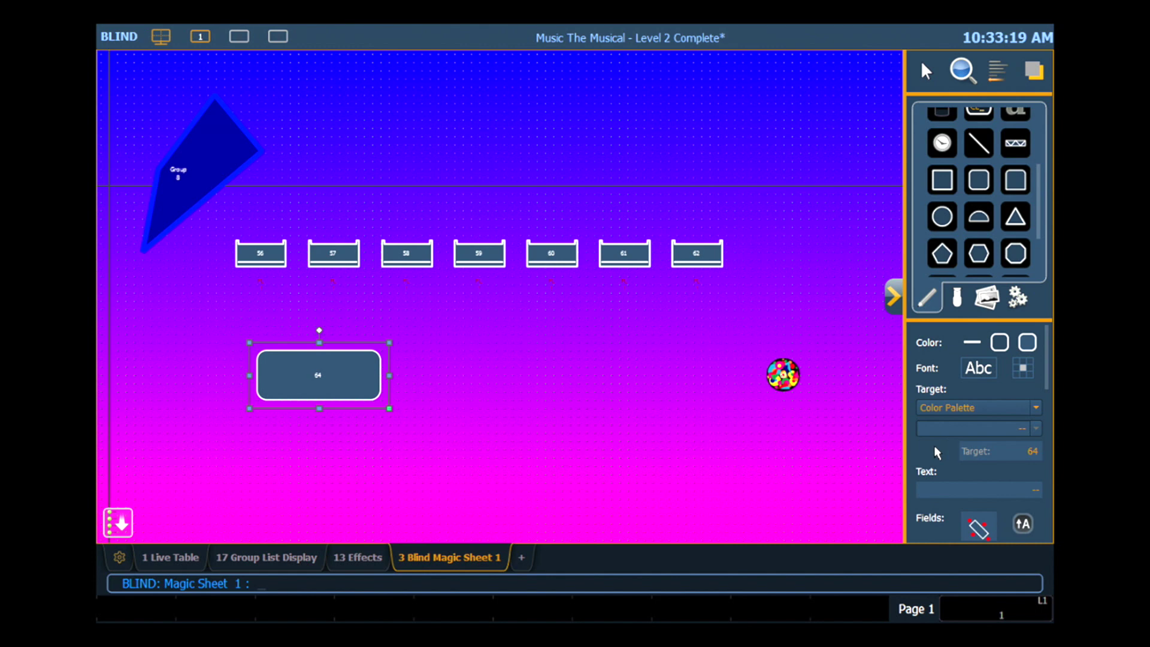
left_click(1032, 451)
type("1")
Show Target Name in Field 1 of the rounded rectangle with a font size of 20
scroll(916, 433, "down", 5)
scroll(914, 423, "down", 1)
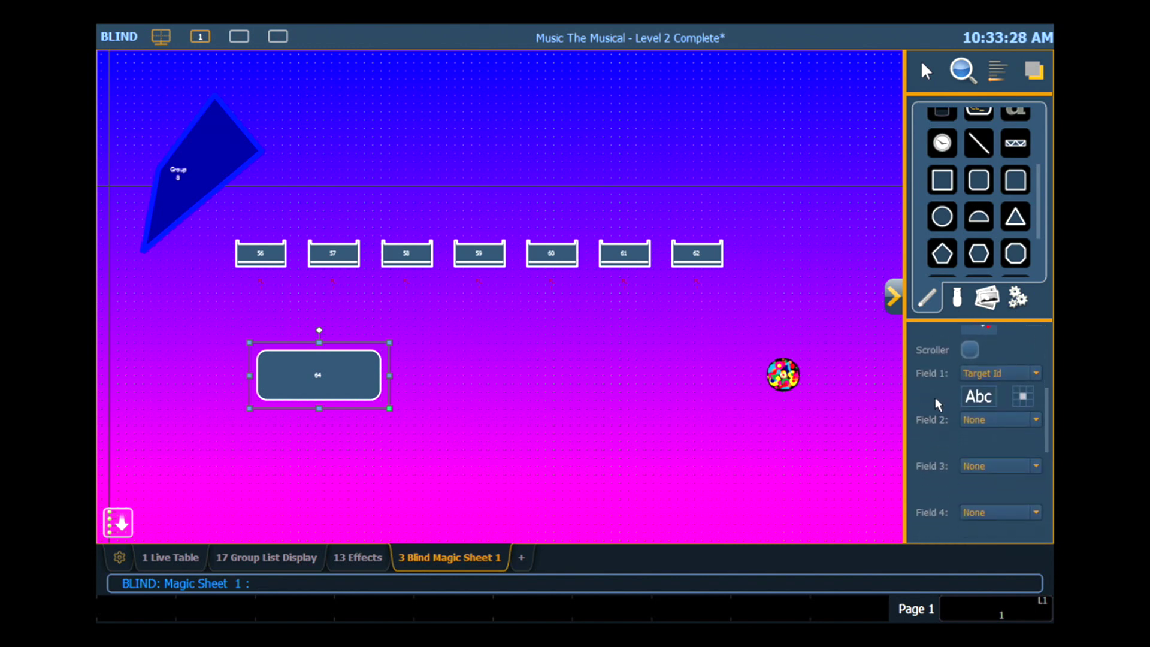
left_click(1023, 368)
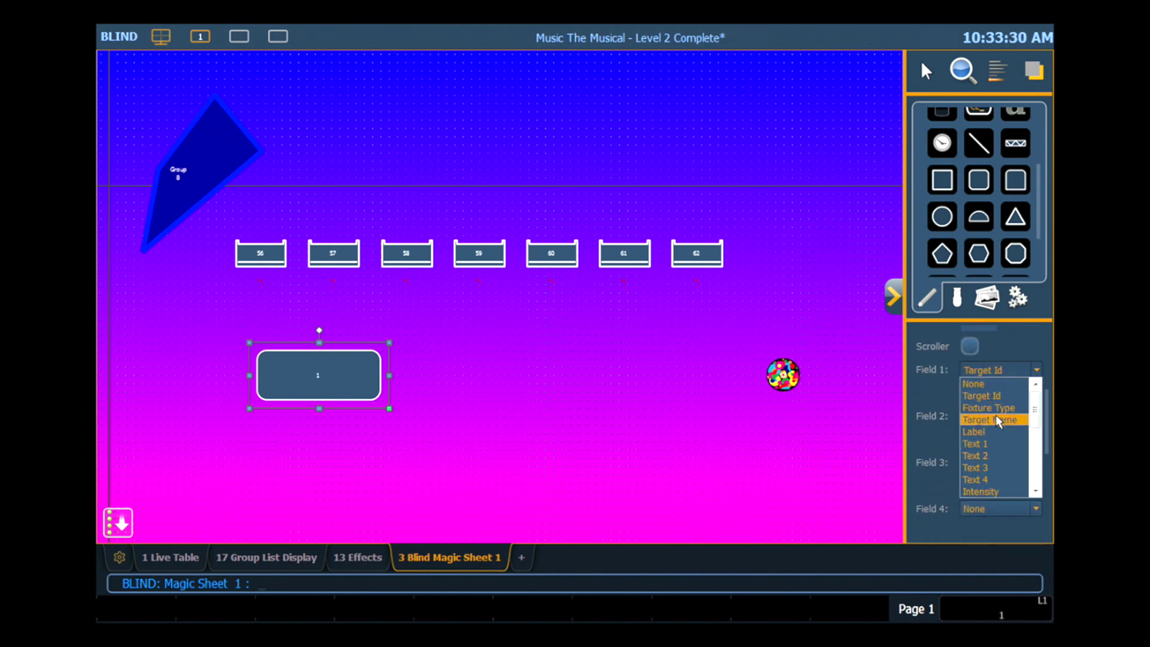
left_click(996, 416)
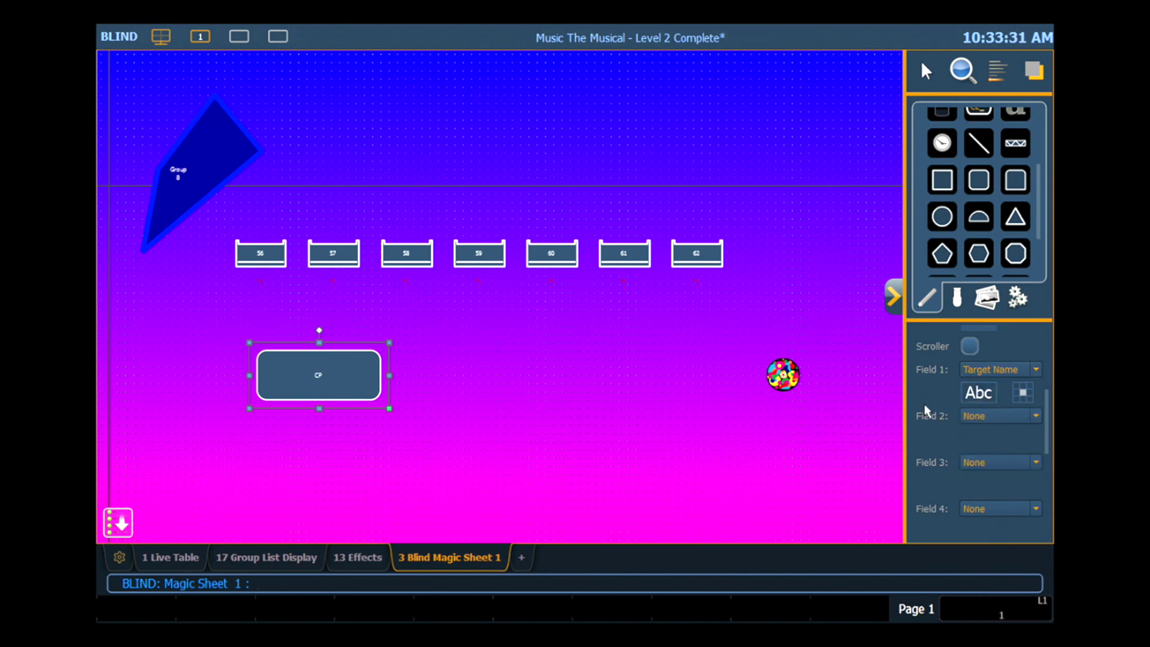
left_click(988, 396)
left_click(1021, 445)
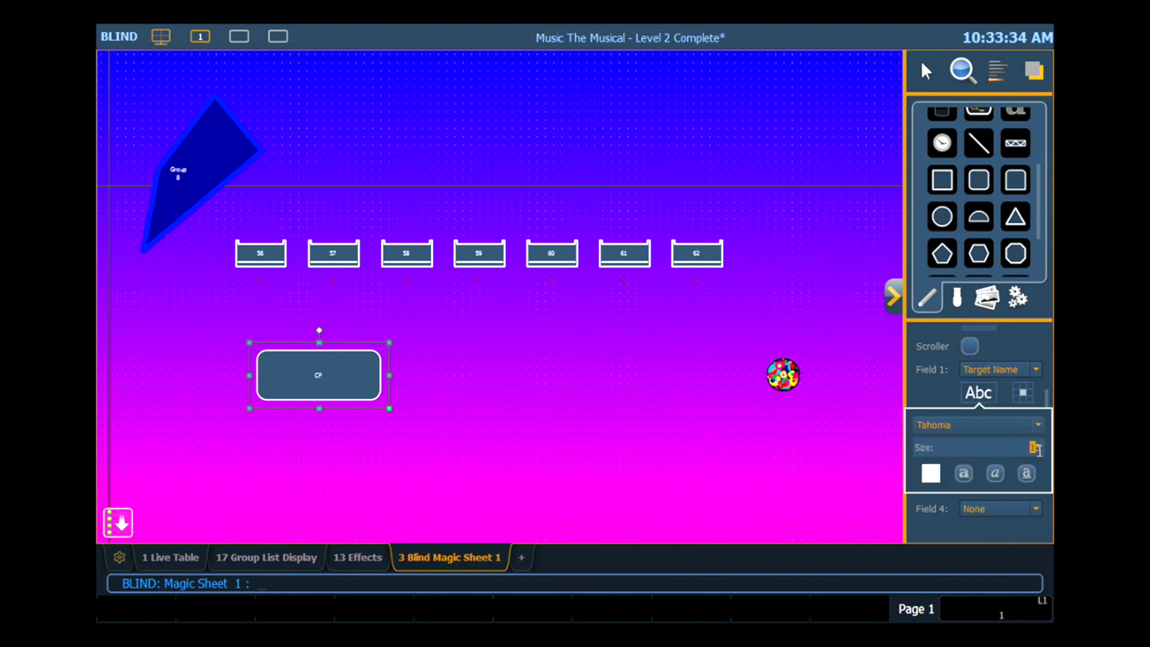
type("20")
left_click(980, 400)
Show Target Id in Field 2 of the rounded rectangle with a font size of 20
left_click(1005, 415)
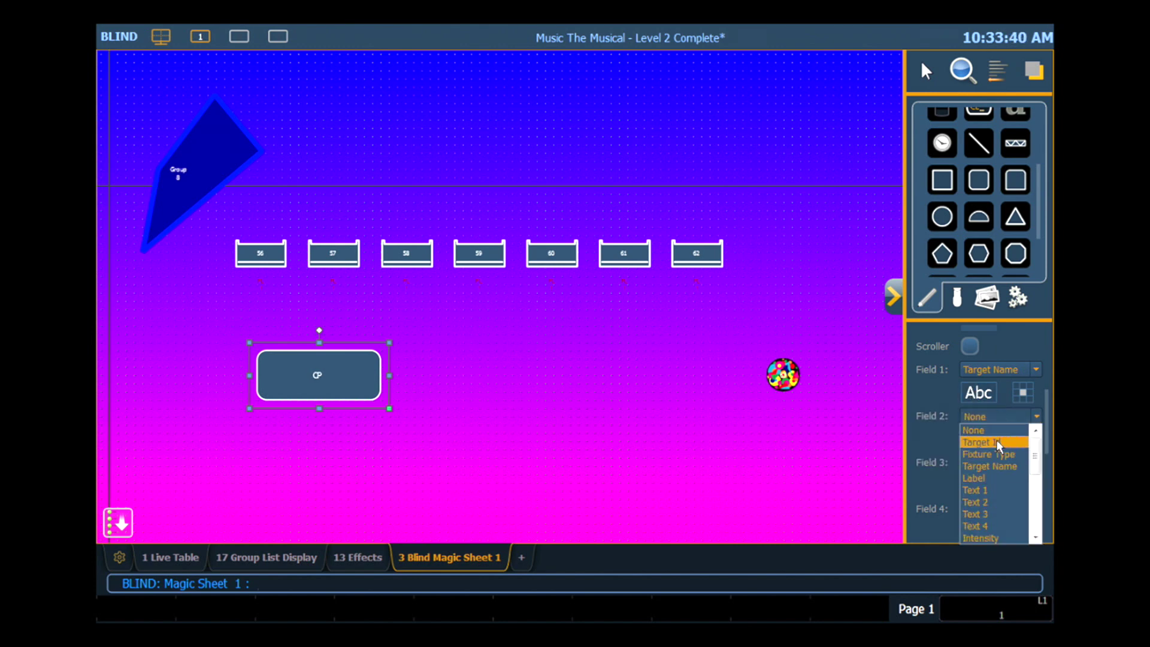
left_click(997, 443)
left_click(978, 440)
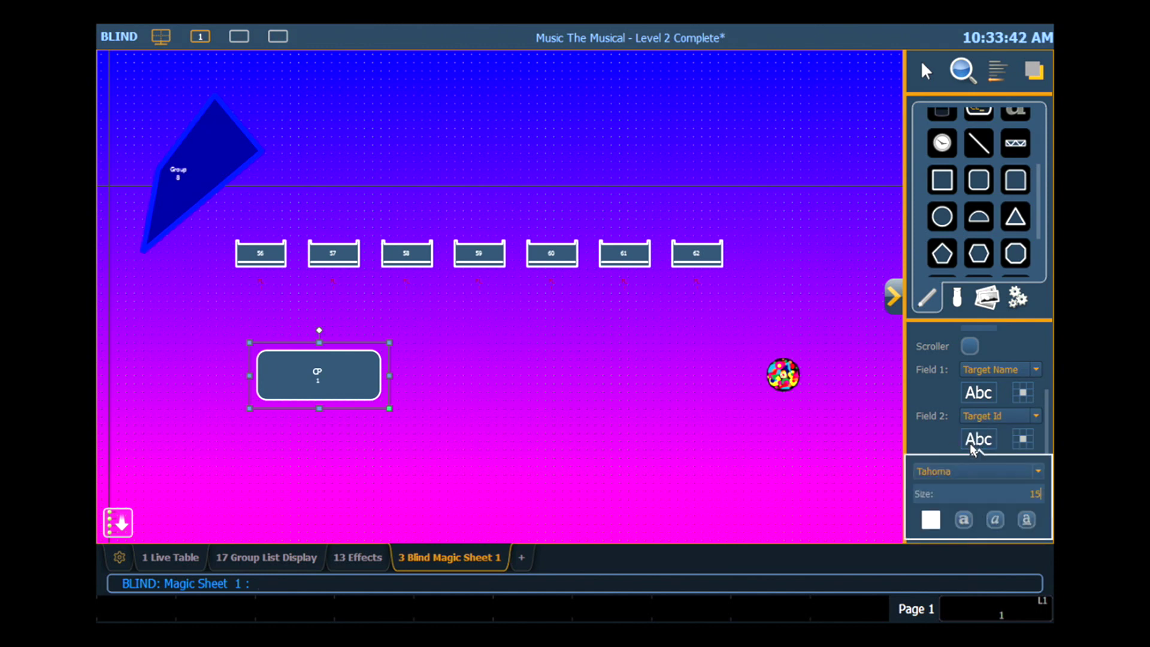
left_click(1047, 495)
type("20")
left_click(938, 433)
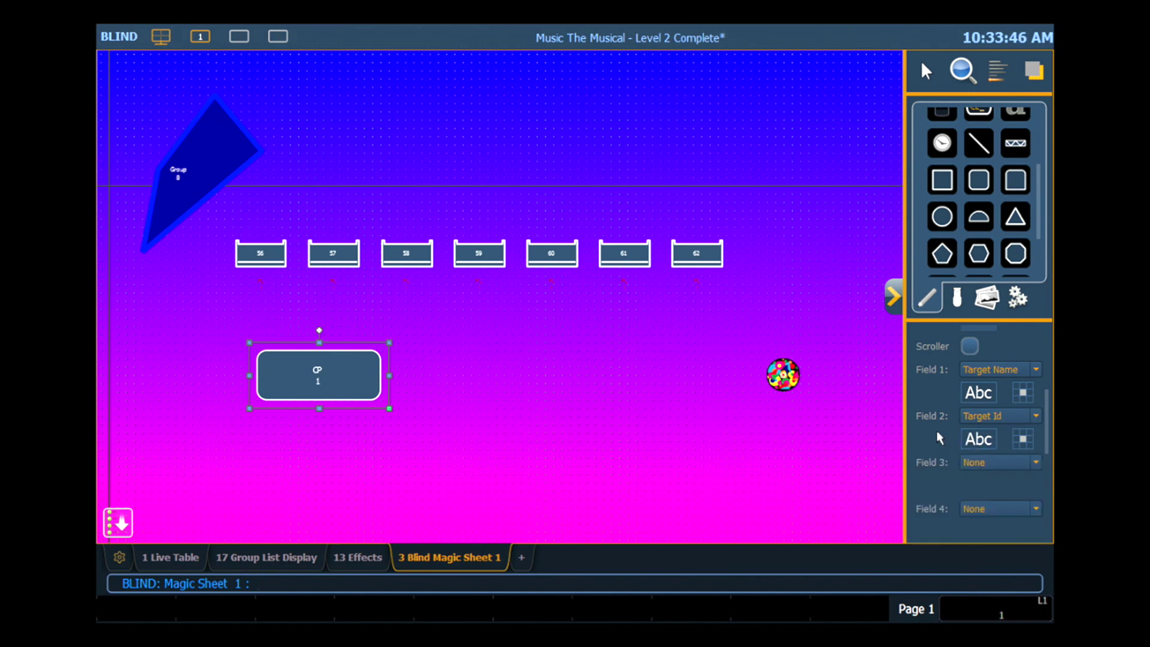
Show Label in Field 3 of the rounded rectangle and enlarge that field's font
scroll(949, 433, "down", 2)
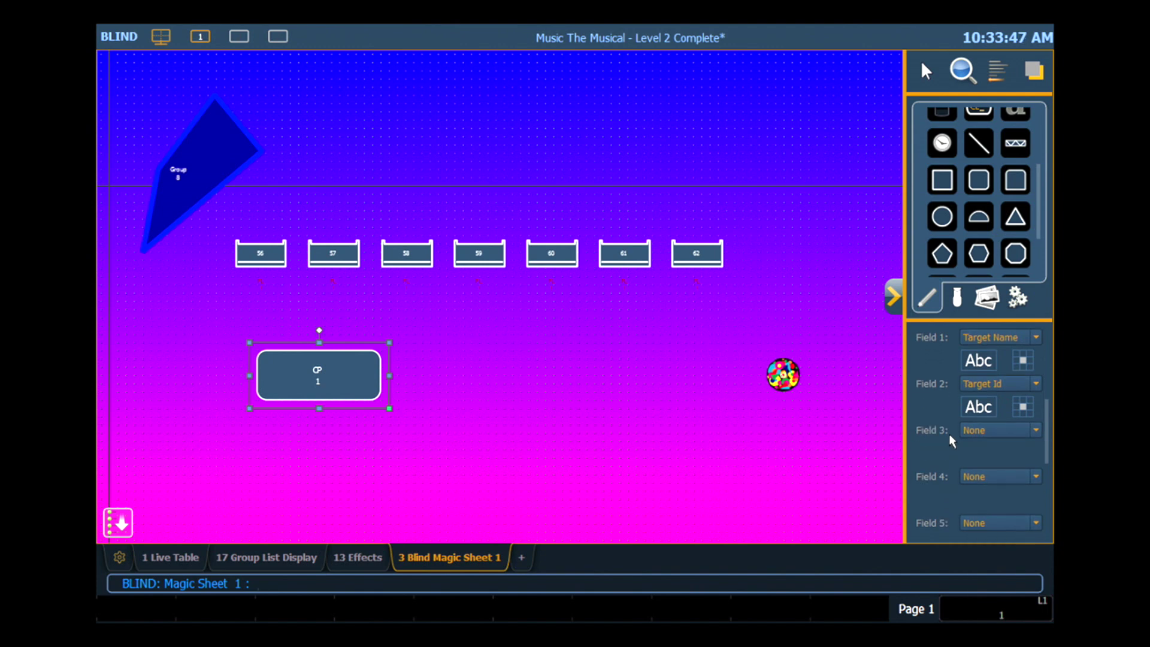
left_click(991, 421)
left_click(983, 482)
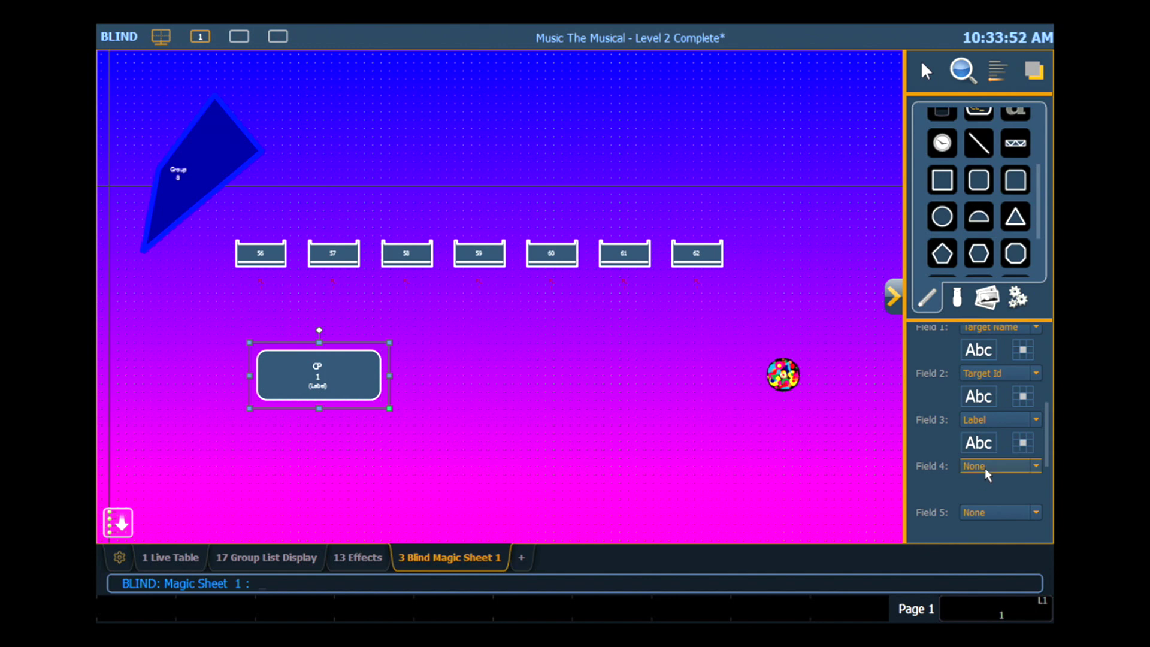
left_click(979, 443)
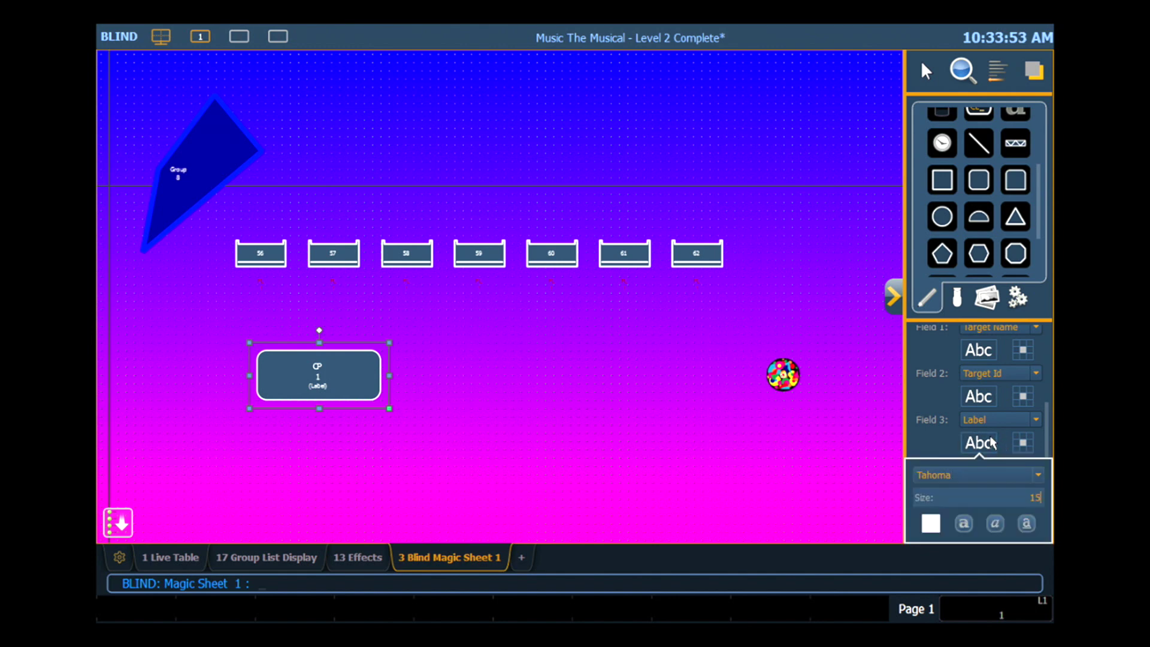
left_click(1031, 491)
left_click(930, 430)
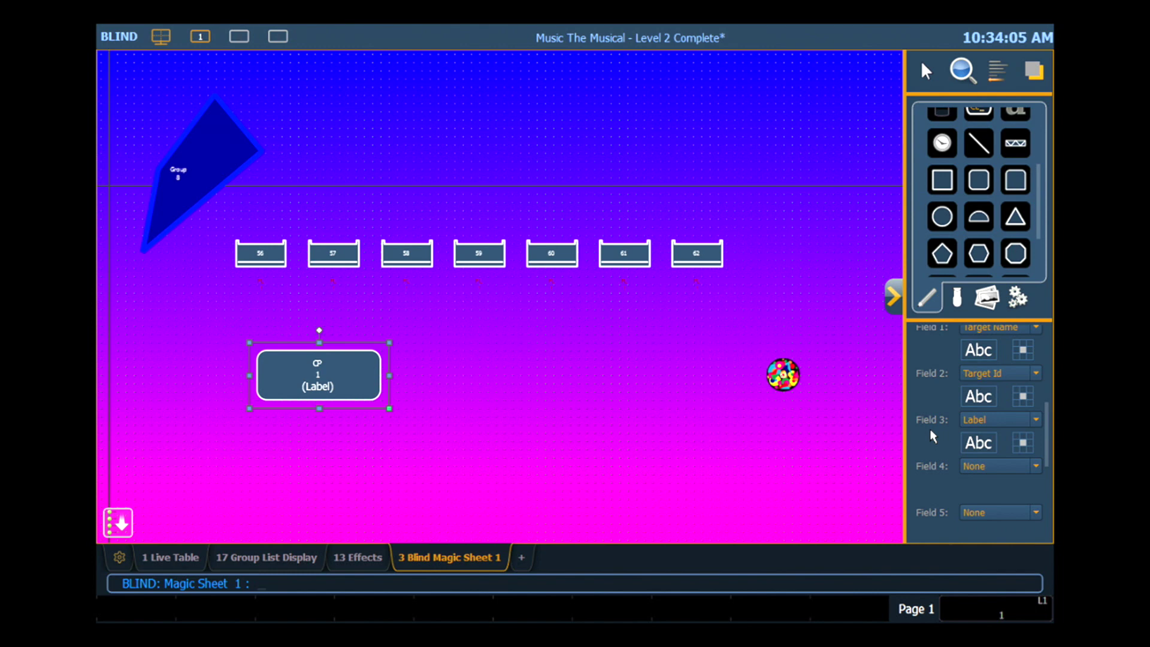
Fill the Color Palette 1 button with bright red, raising the brightness of the color swatches
scroll(930, 431, "up", 5)
scroll(929, 429, "up", 3)
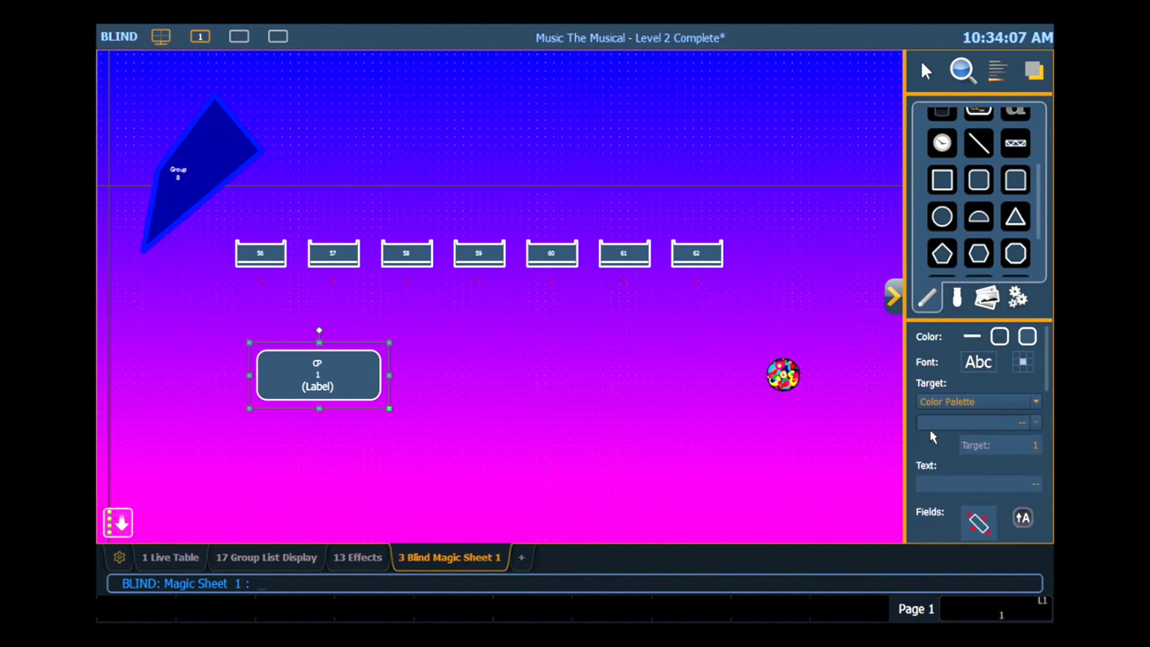
left_click(1028, 343)
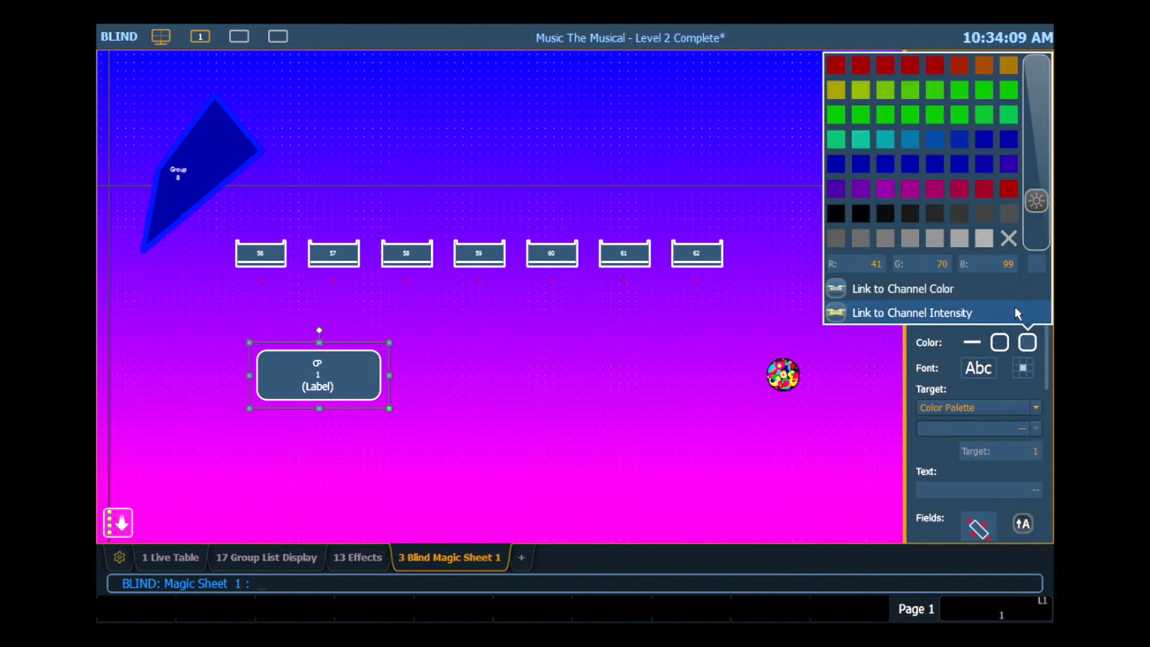
left_click_drag(1037, 201, 1037, 166)
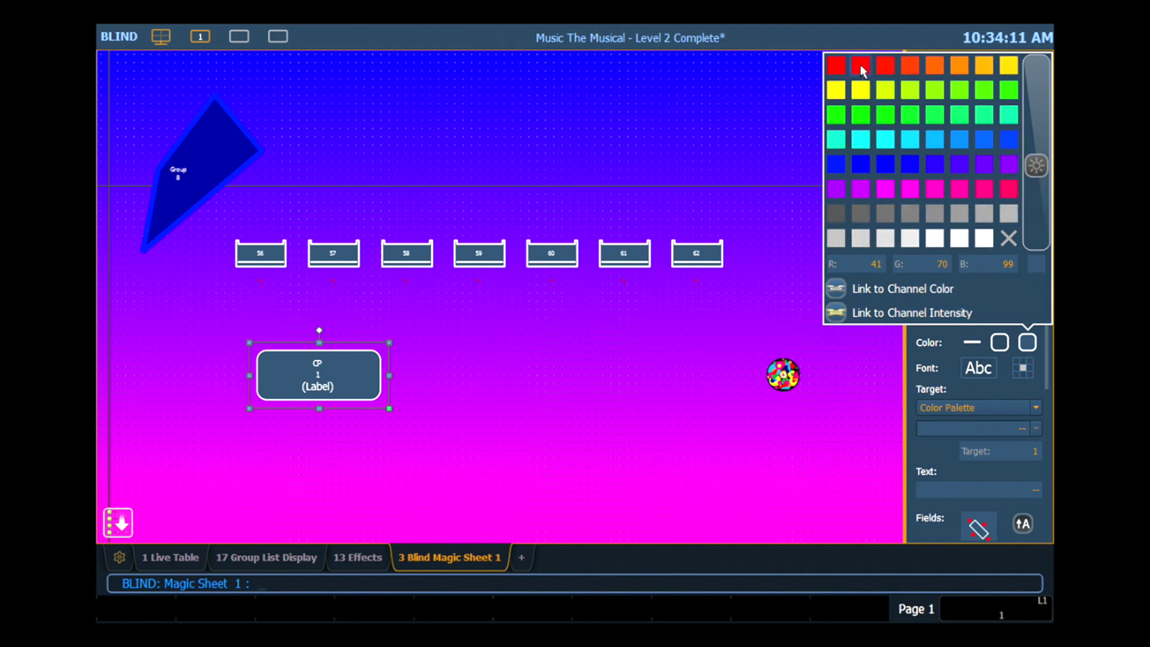
left_click(861, 67)
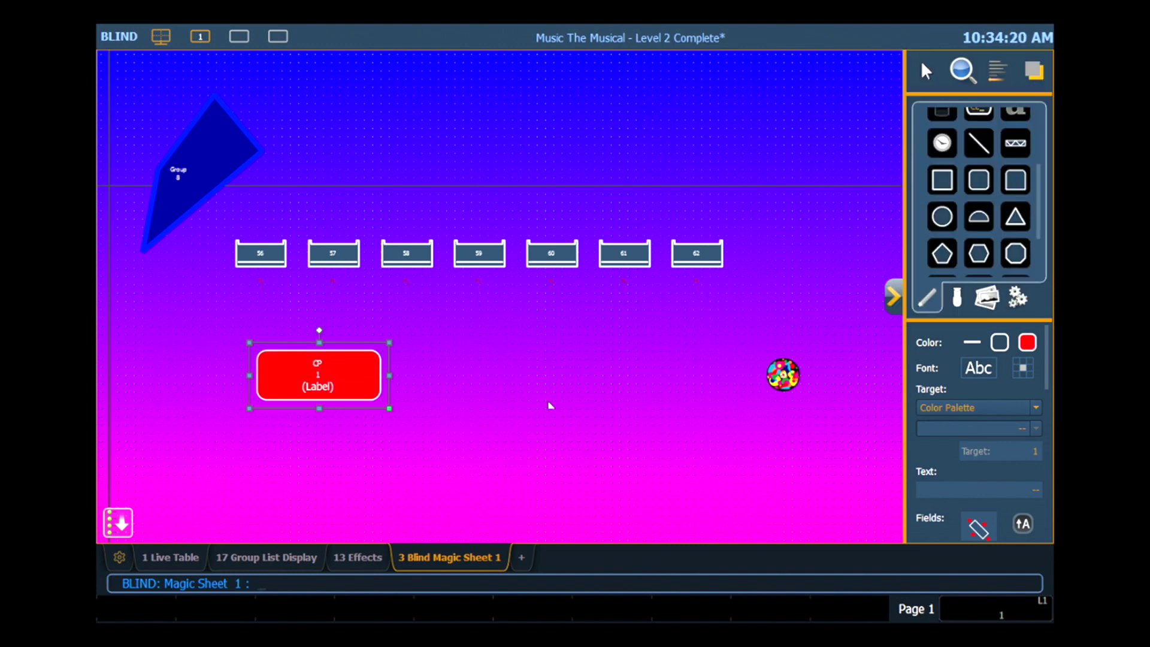
Shift the red Color Palette 1 button slightly left and duplicate it twice below itself
left_click_drag(306, 370, 285, 368)
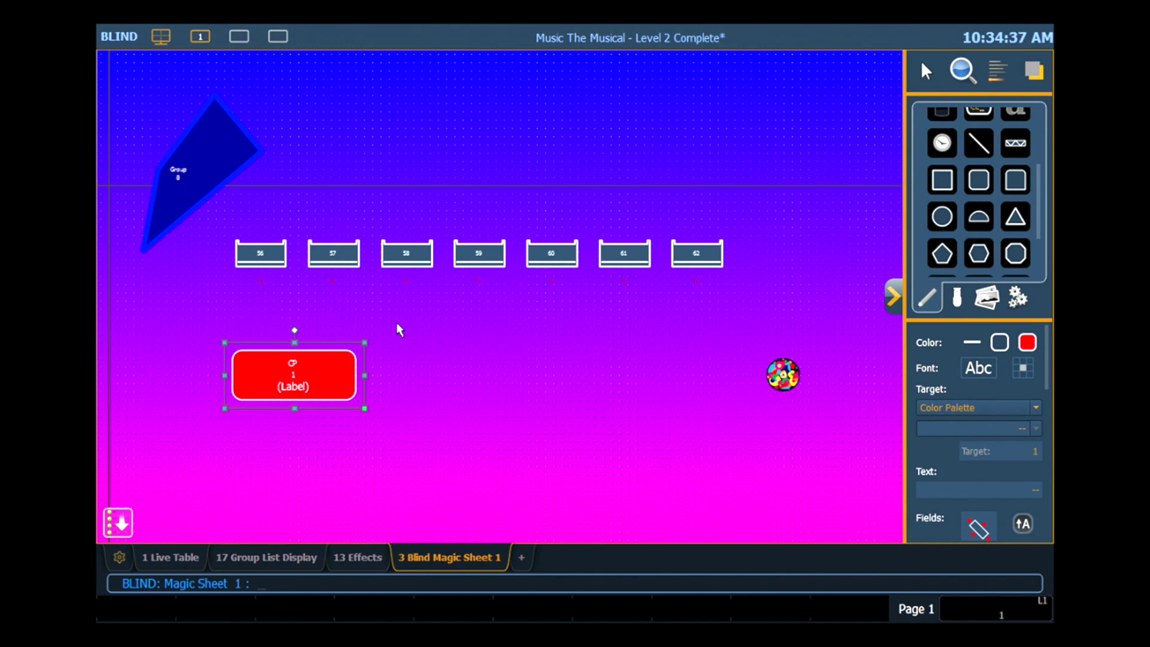
key("ctrl+d")
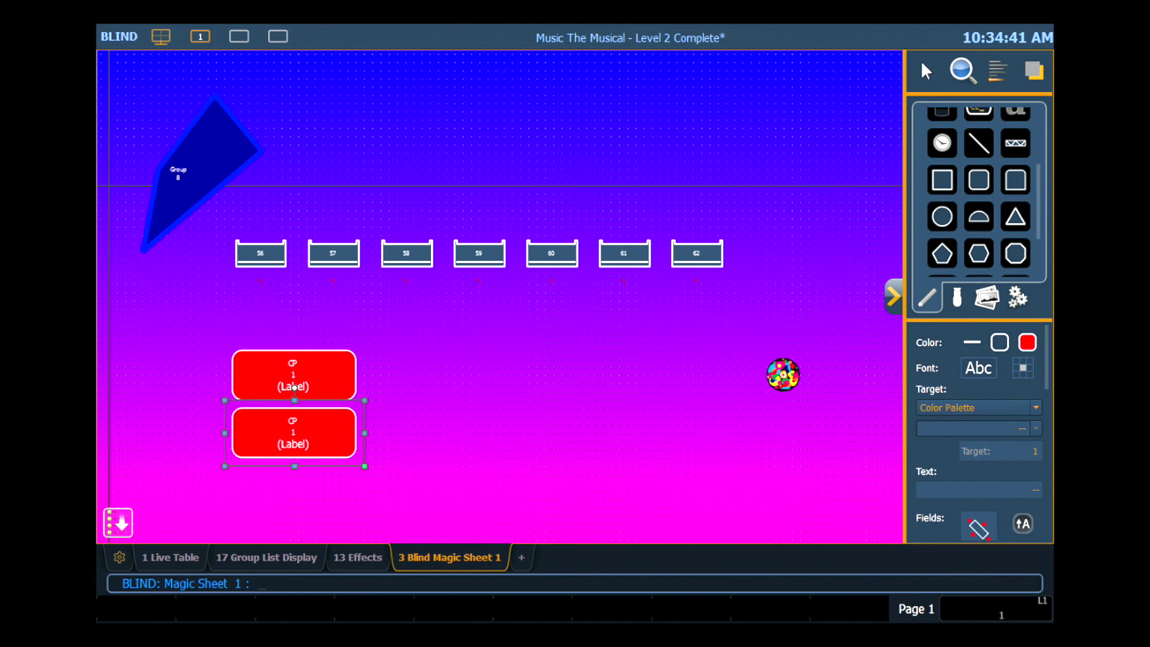
key("ctrl+d")
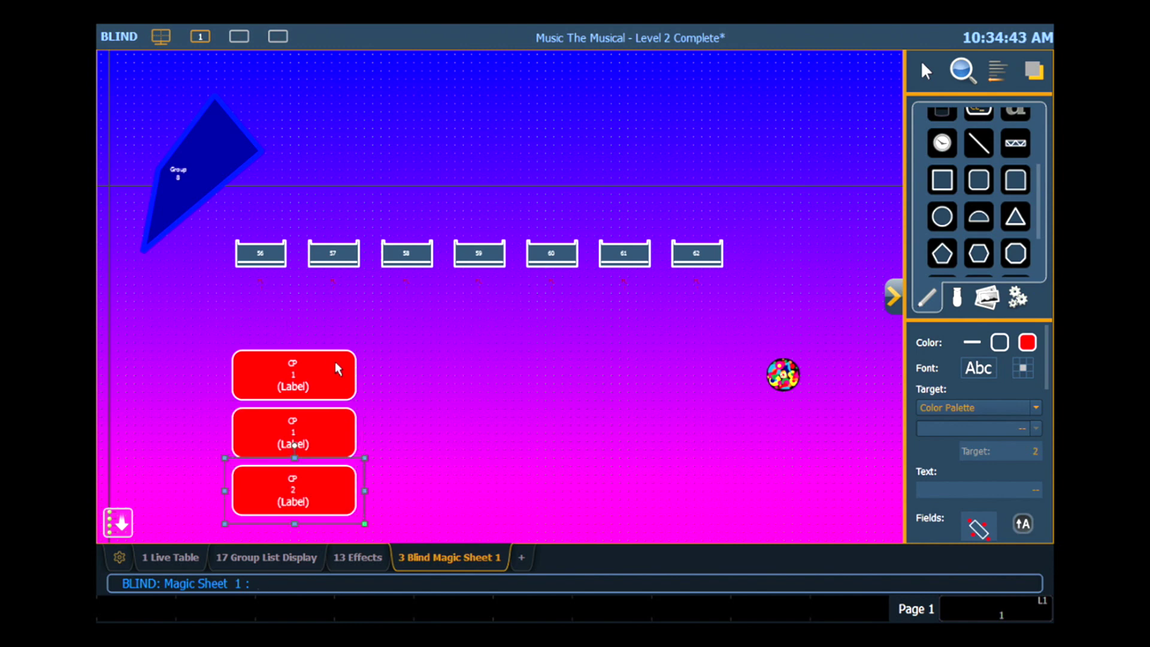
Move the middle copy to the right of the original red button and fill it with orange
left_click(310, 428)
left_click_drag(285, 434, 430, 373)
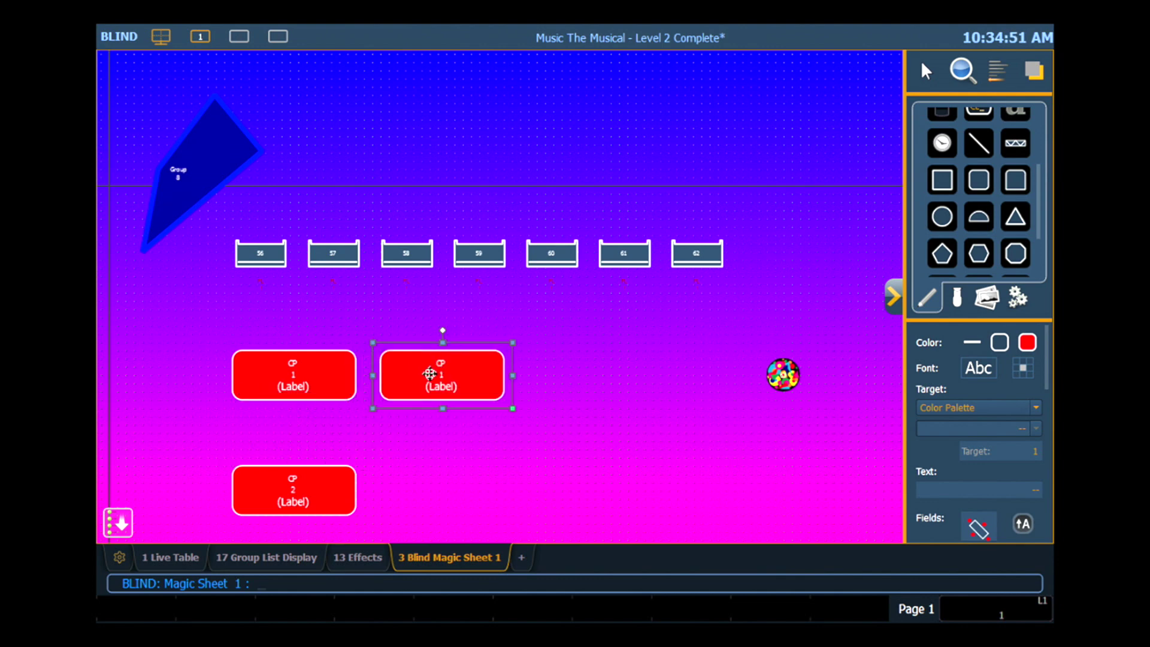
left_click(1027, 342)
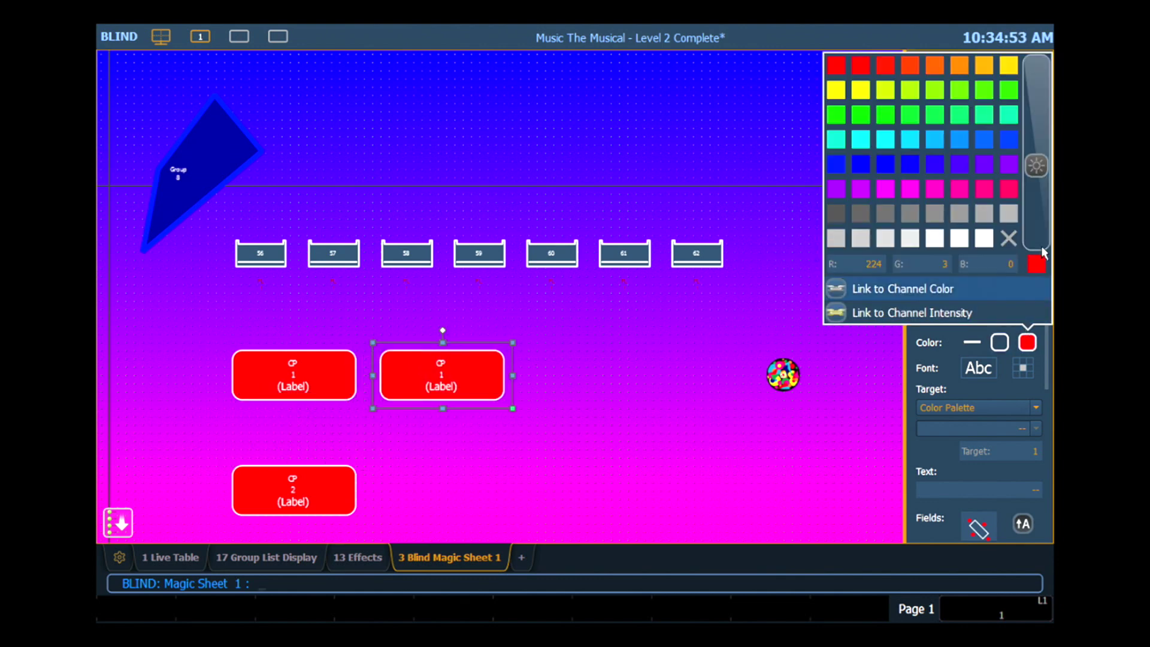
left_click(959, 66)
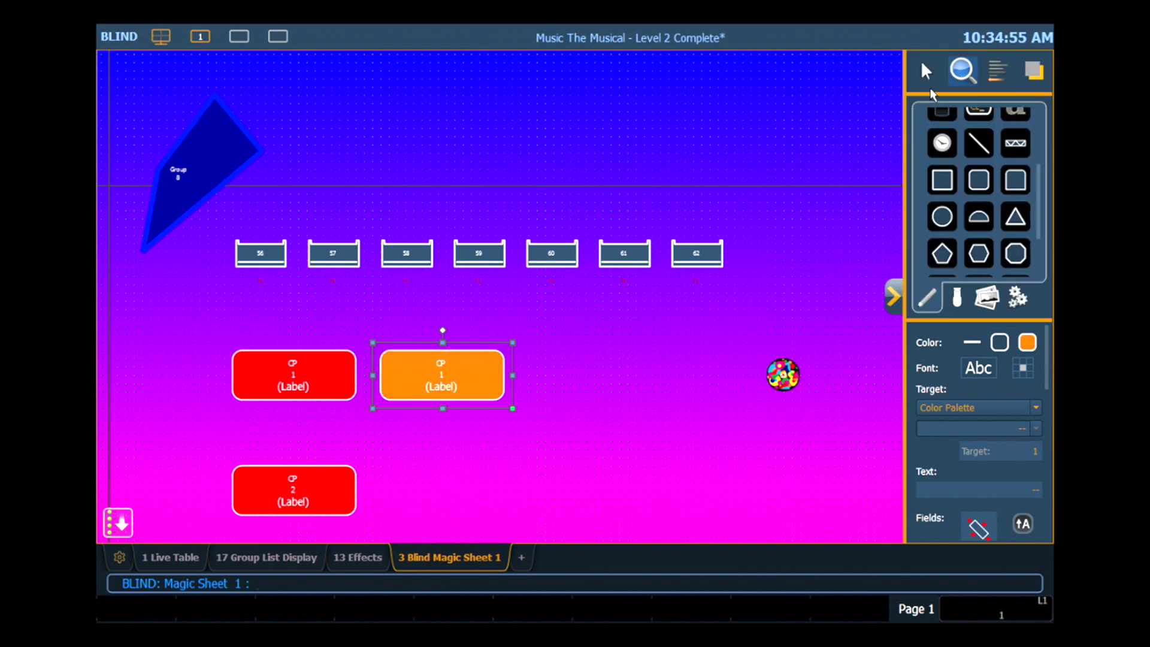
scroll(923, 381, "down", 1)
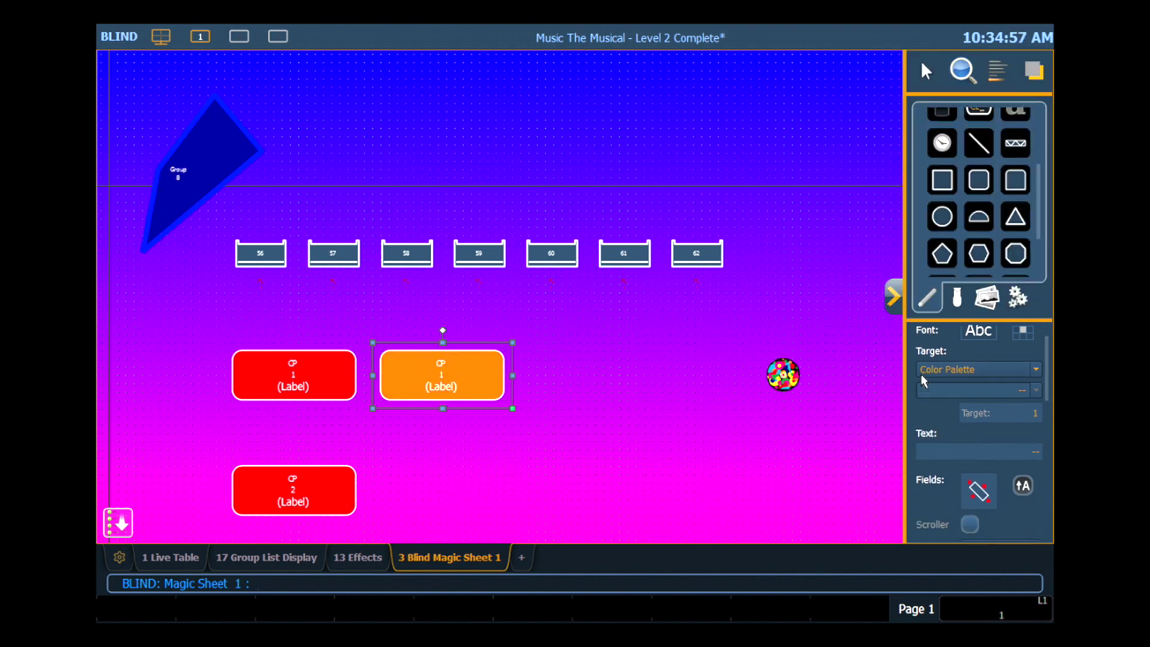
scroll(924, 381, "down", 4)
scroll(924, 381, "up", 5)
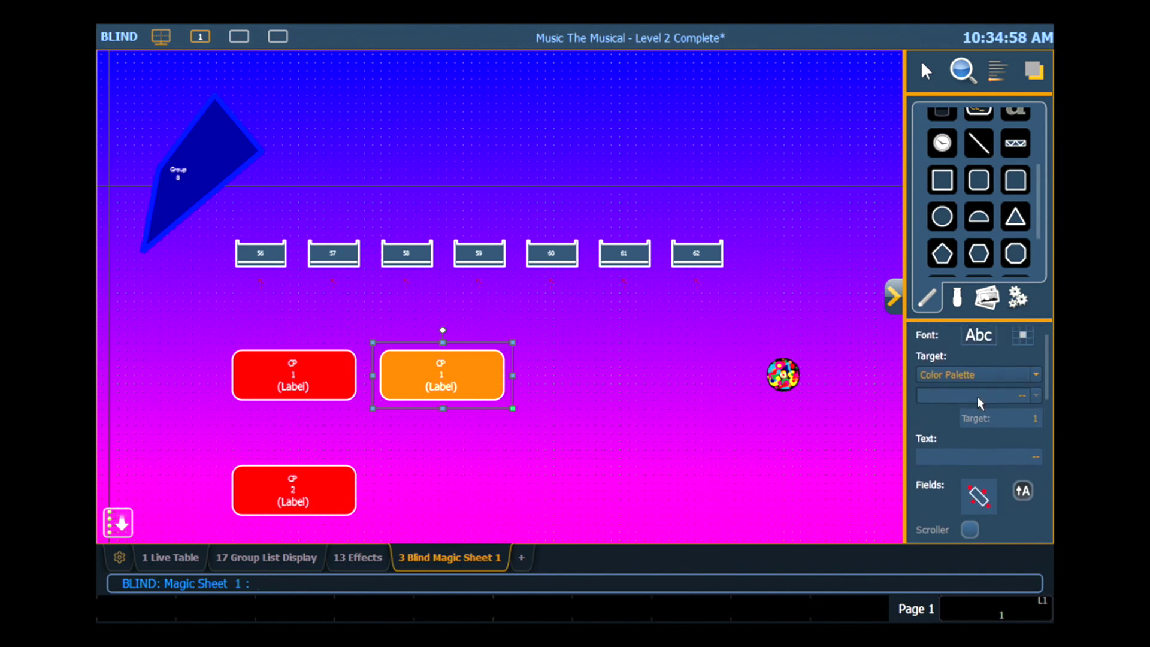
Set the orange button's target to Color Palette 2 and move the lower red copy into the row to its right
scroll(981, 403, "up", 1)
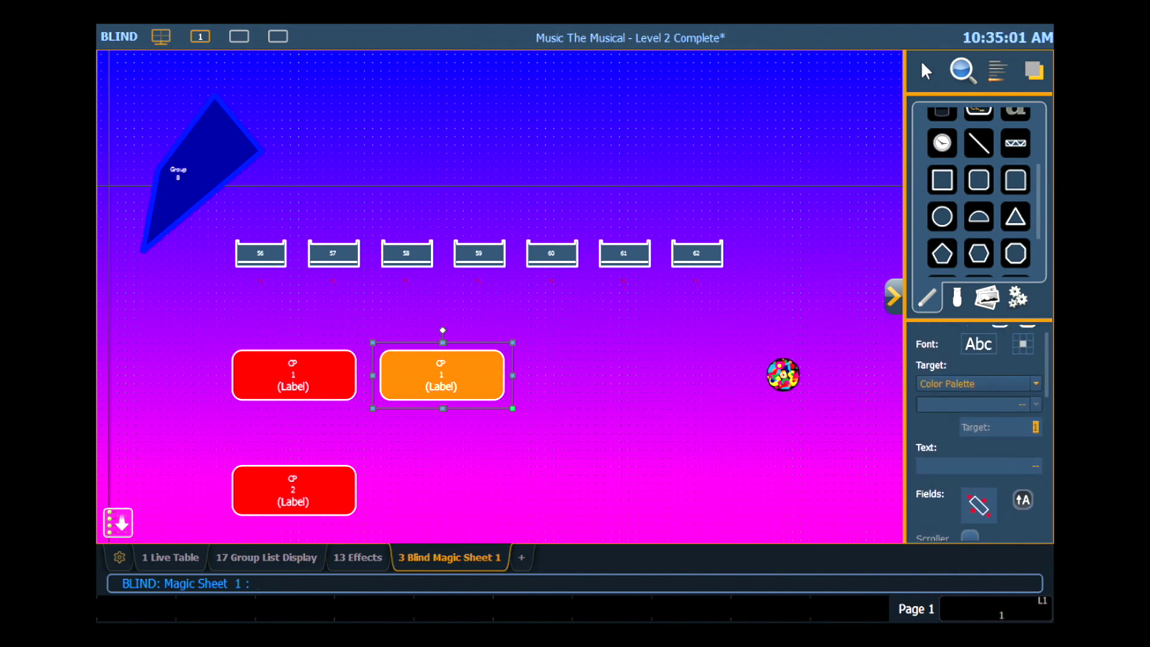
left_click(825, 440)
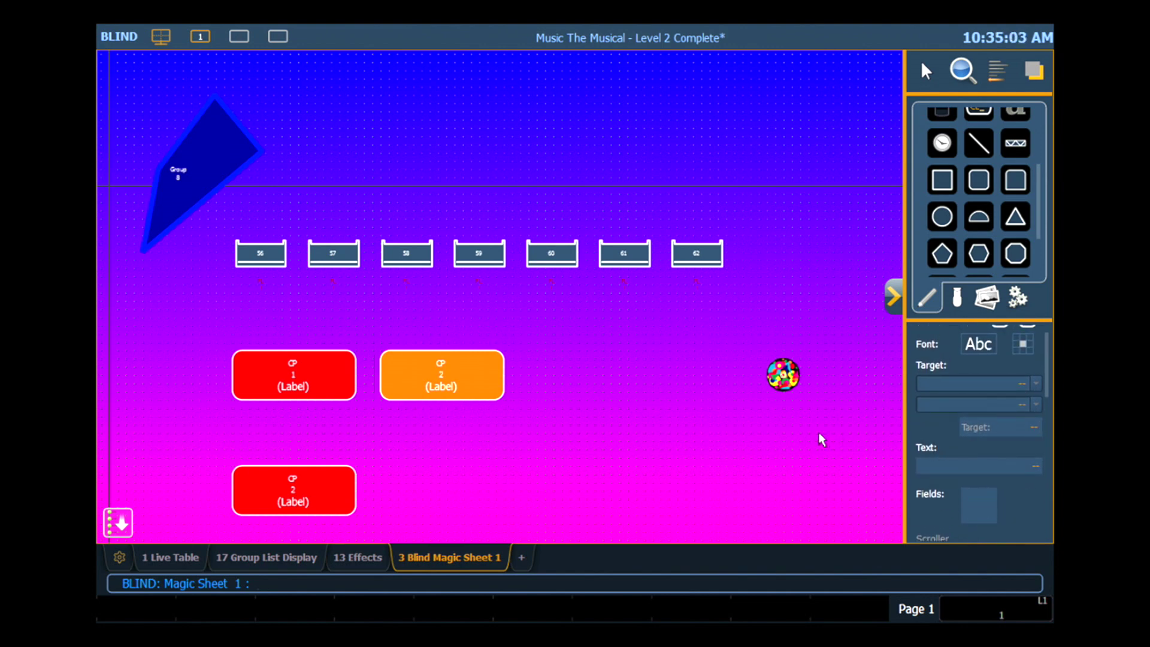
left_click(307, 497)
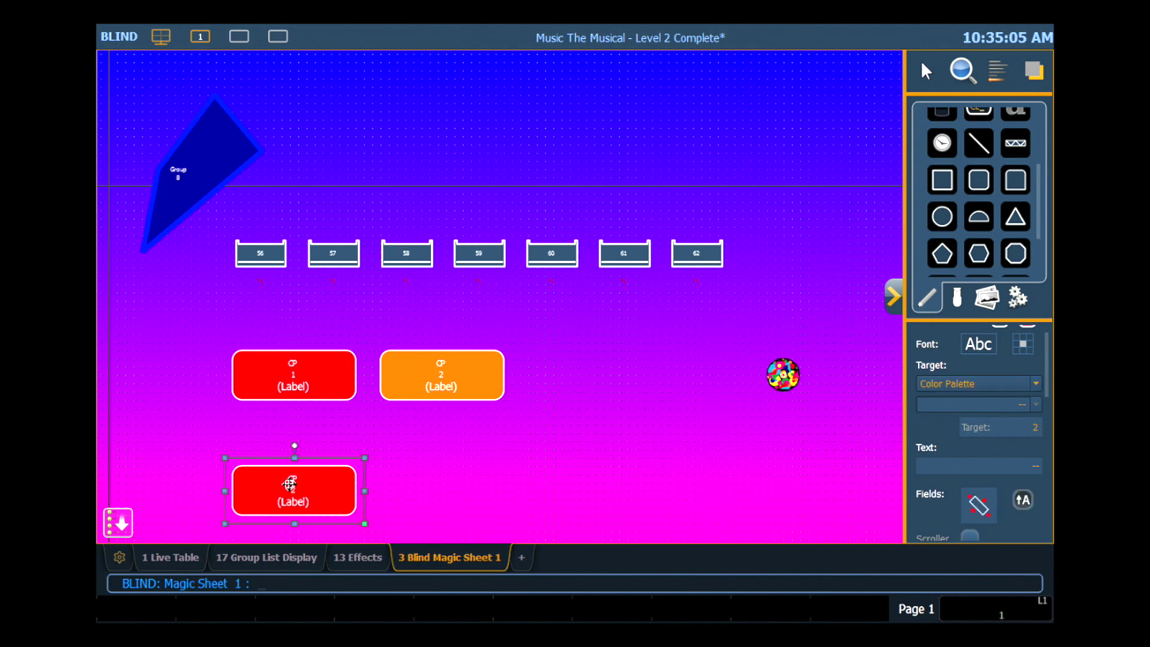
left_click_drag(290, 483, 579, 369)
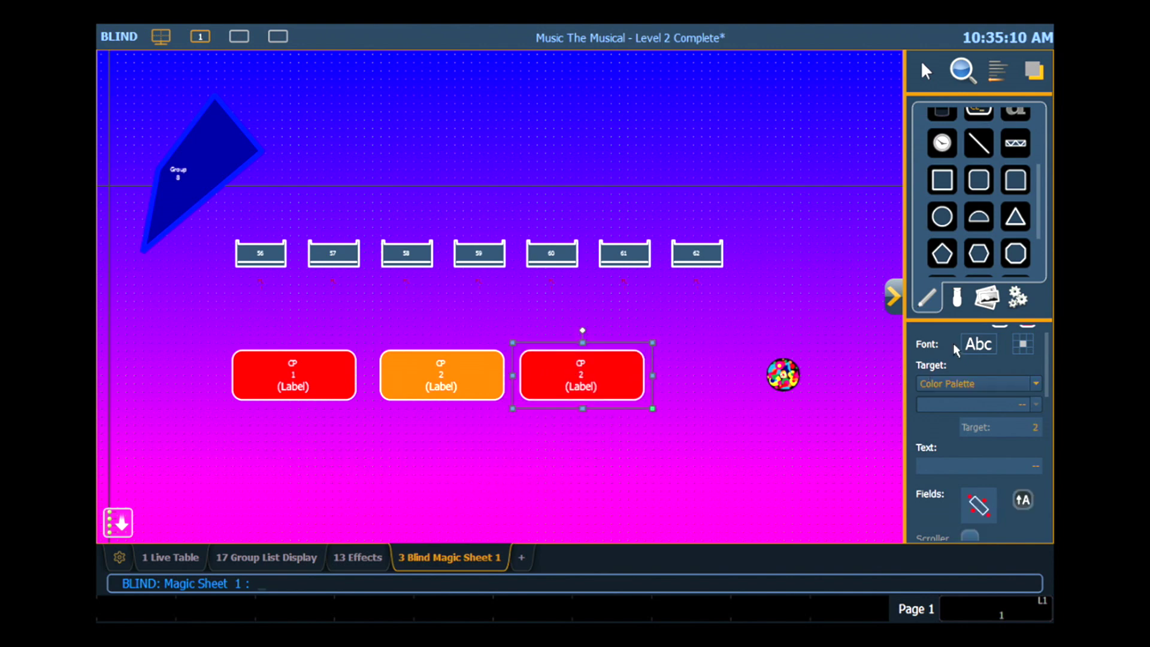
Set the target of the third button in the row to Color Palette 5 and fill it with light cyan blue
left_click(1035, 427)
type("5")
scroll(937, 440, "up", 3)
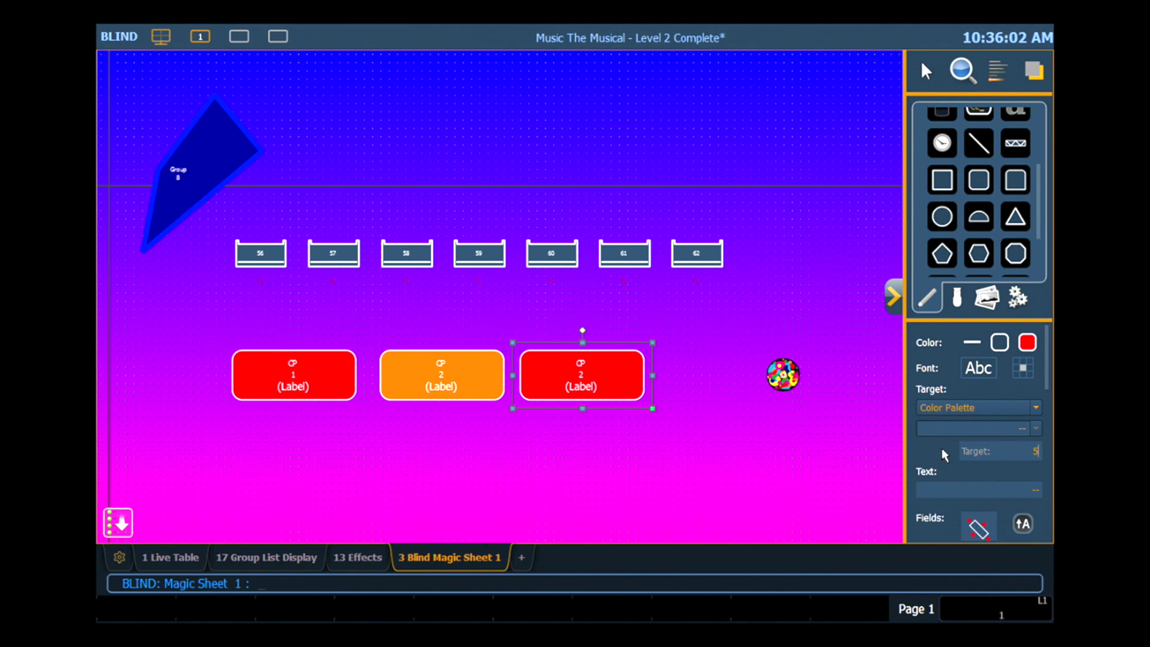
left_click(1028, 342)
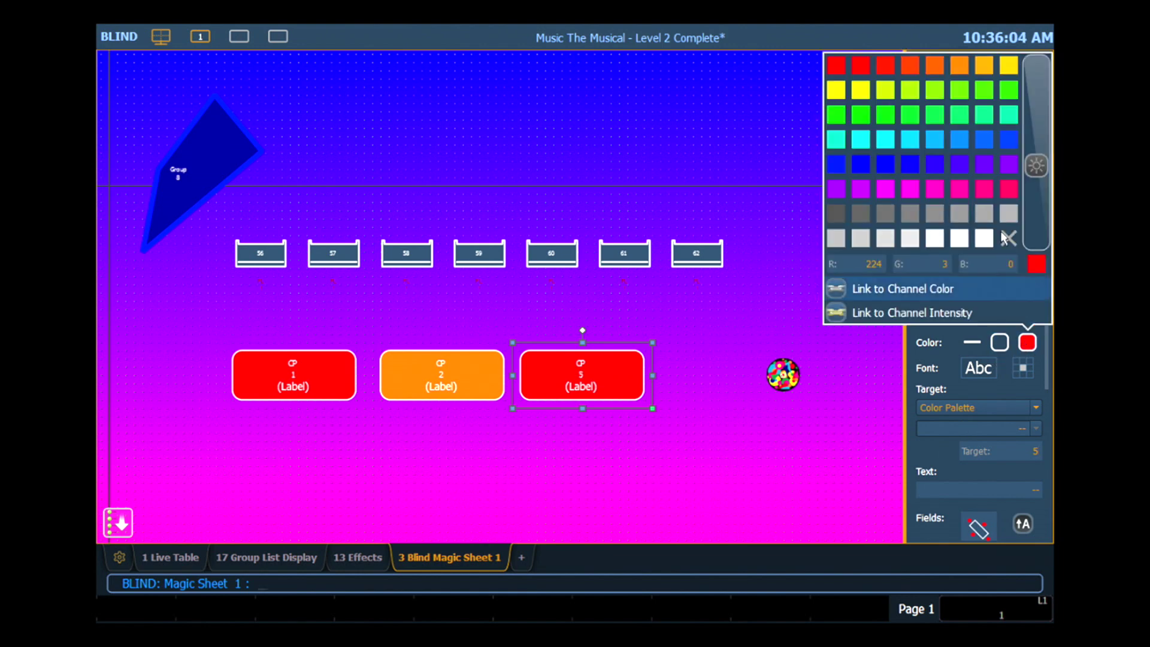
left_click(917, 139)
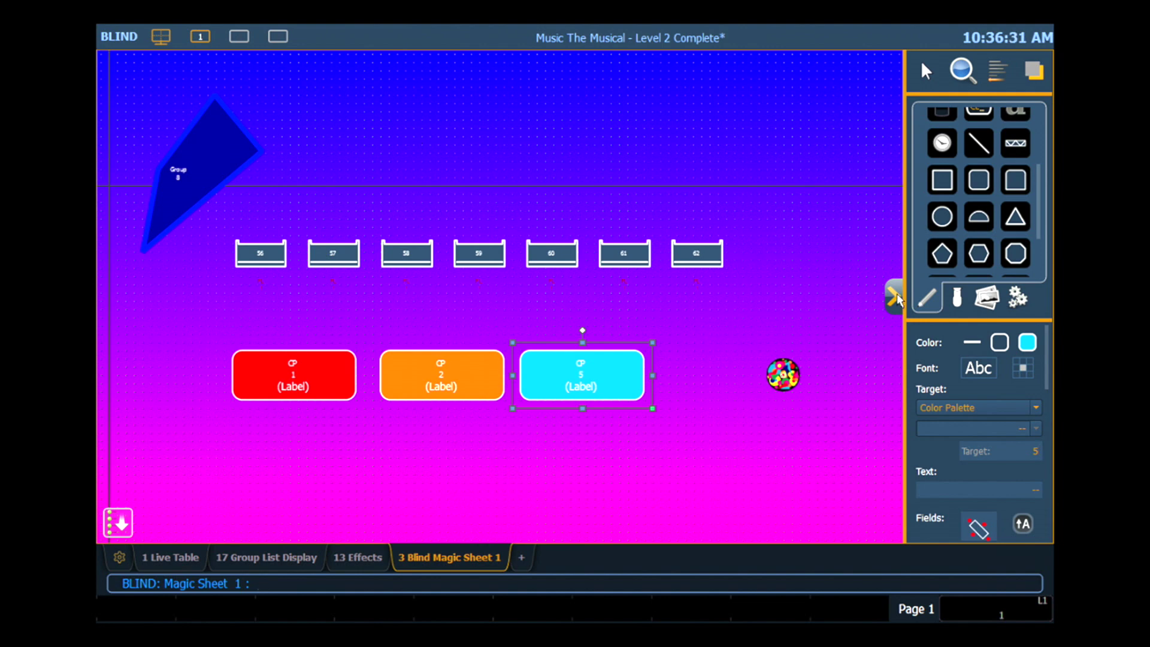
Leave magic sheet editing and bring Group 8 to Full in Live, selecting it through its blue shape
left_click(895, 296)
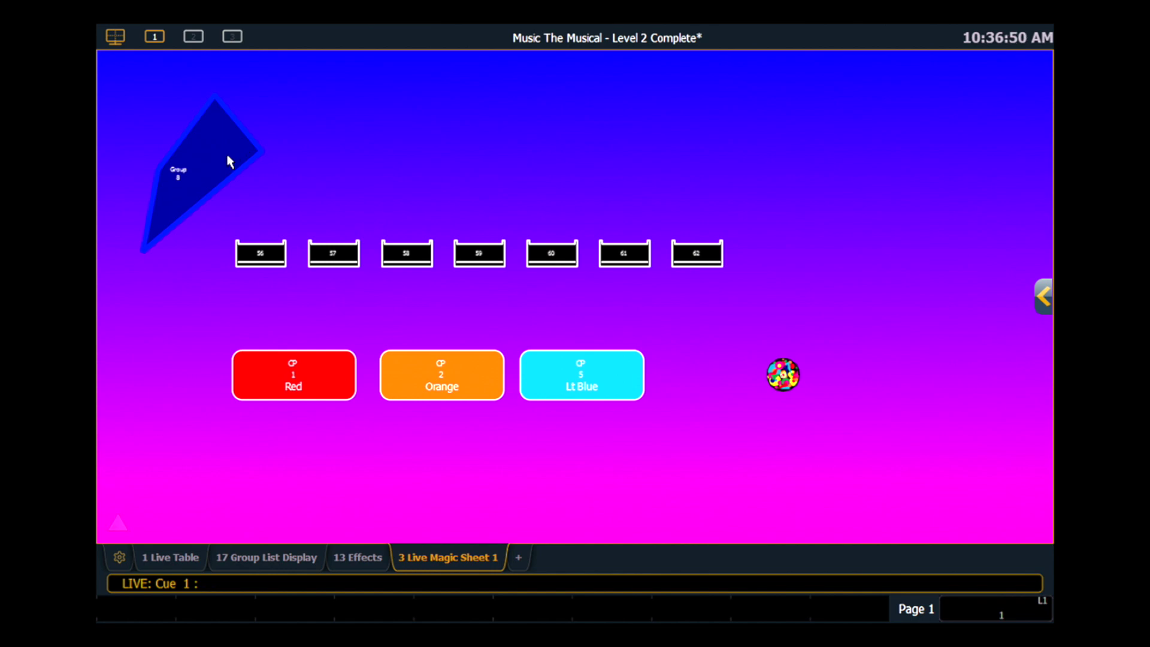
left_click(229, 162)
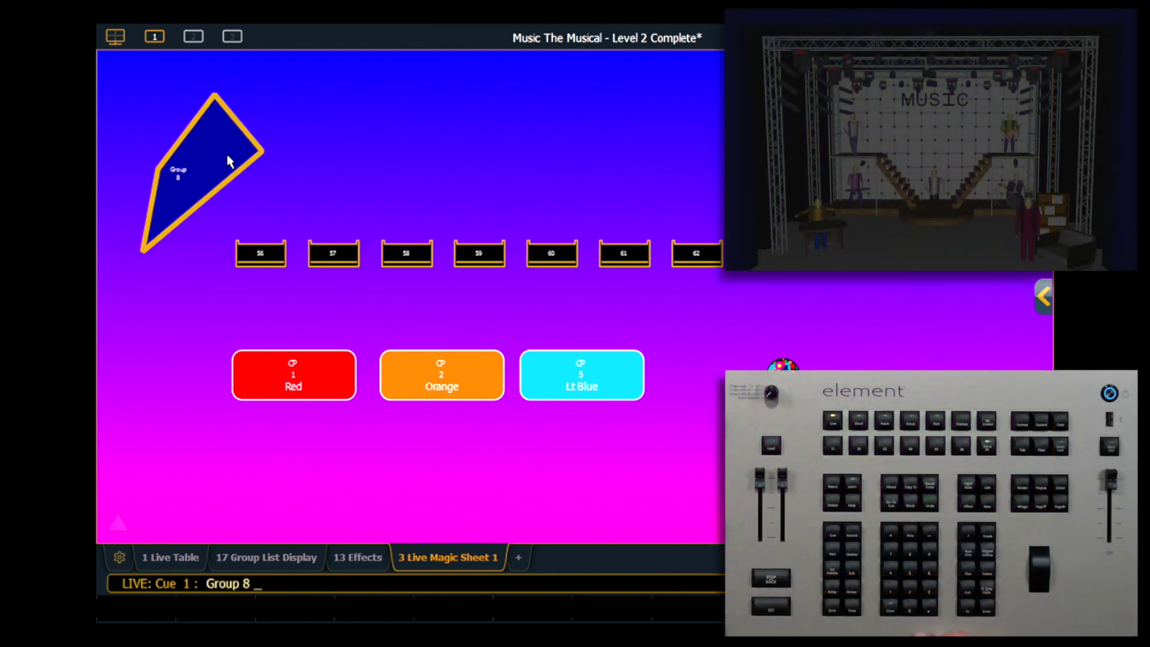
key("at")
key("f")
key("Return")
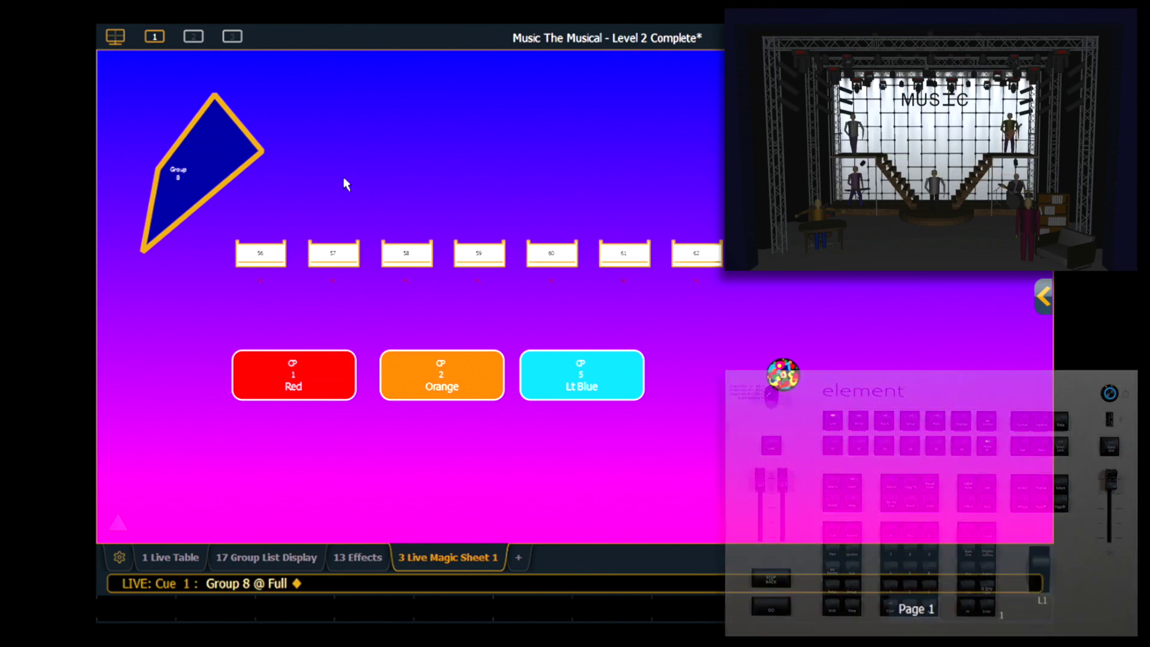
Test the palette buttons on Group 8 by applying Color Palettes 1, 2 and 5 in turn, finishing on Color Palette 2
left_click(303, 388)
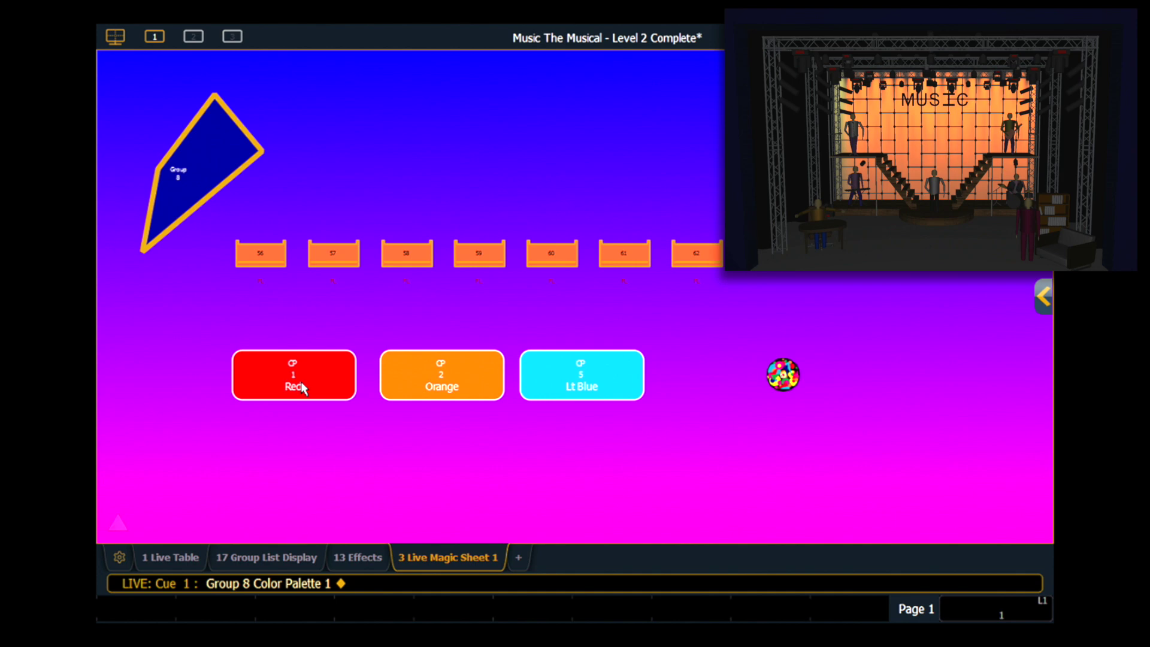
left_click(426, 387)
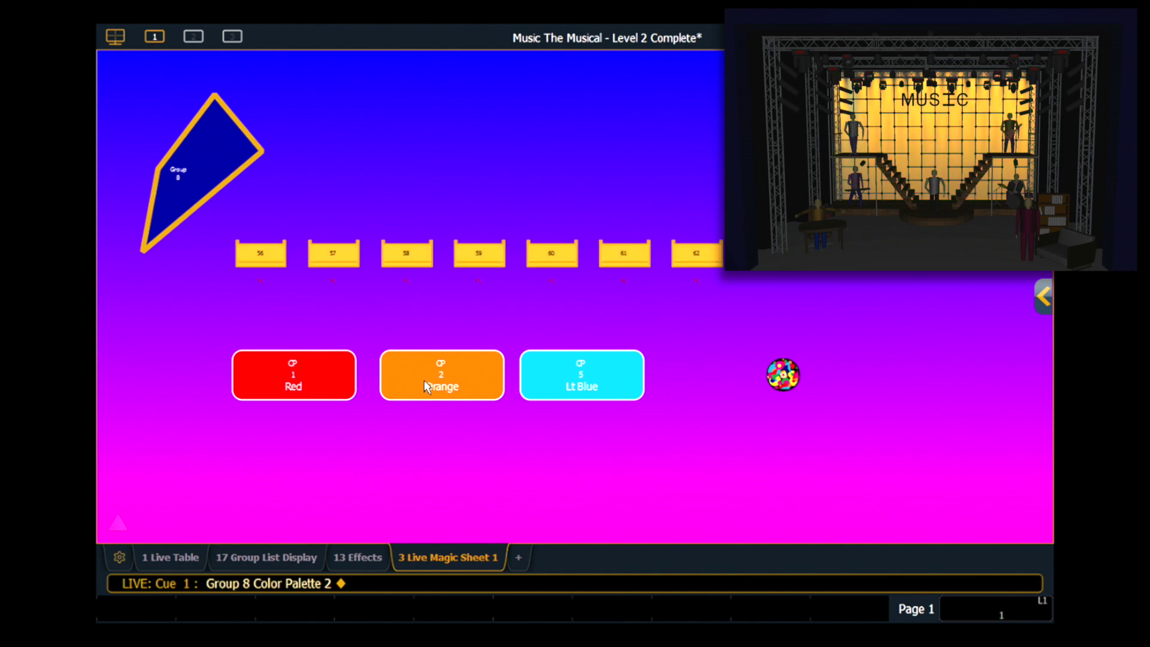
left_click(601, 375)
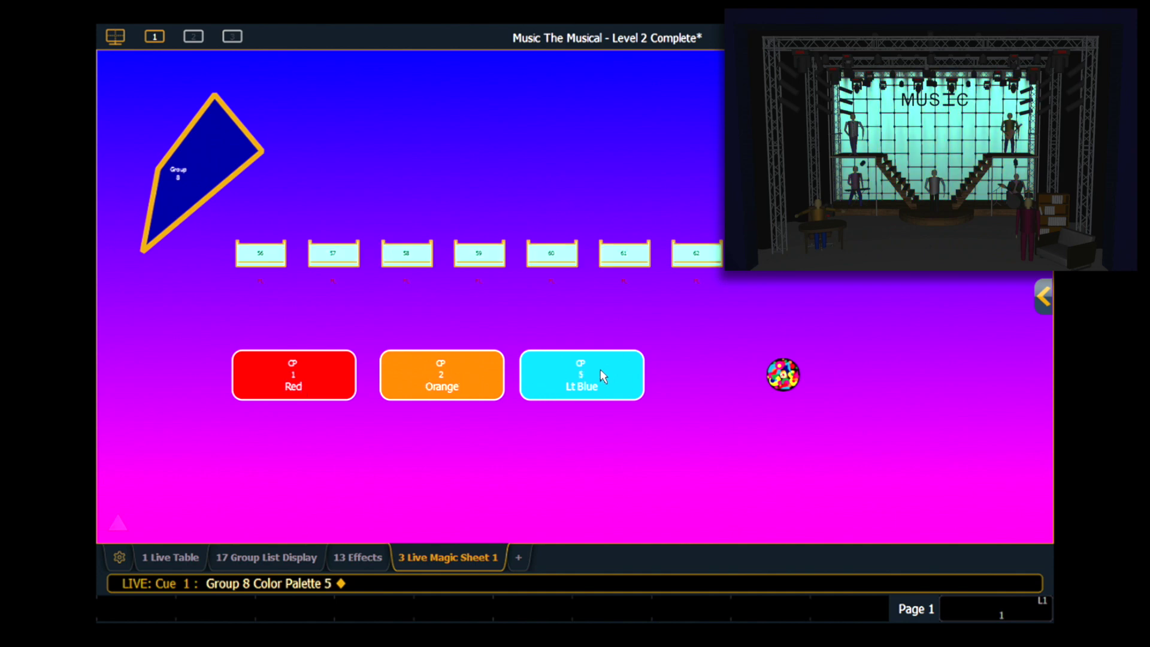
left_click(464, 371)
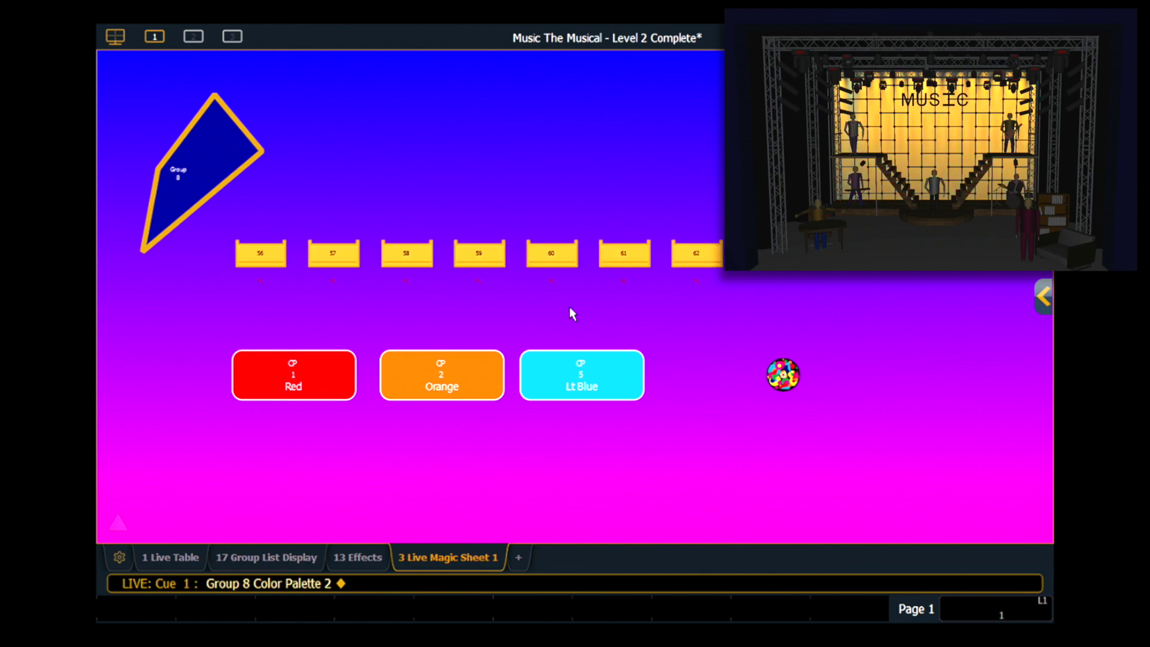